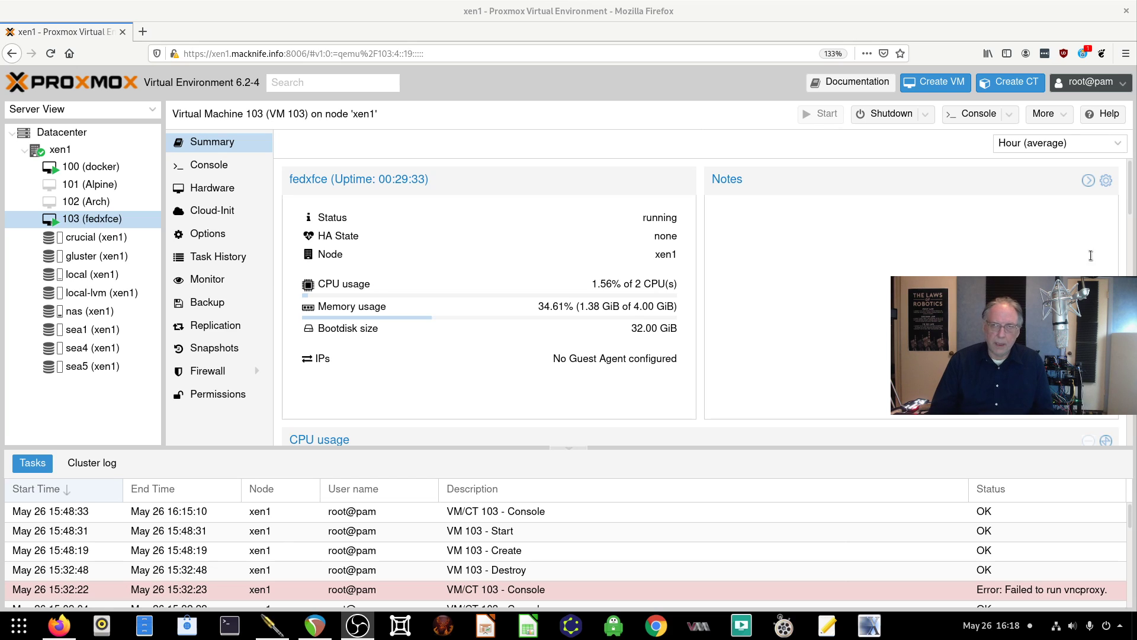
Select the fedxfce VM, open its noVNC console and log in with the account password.
left_click(94, 220)
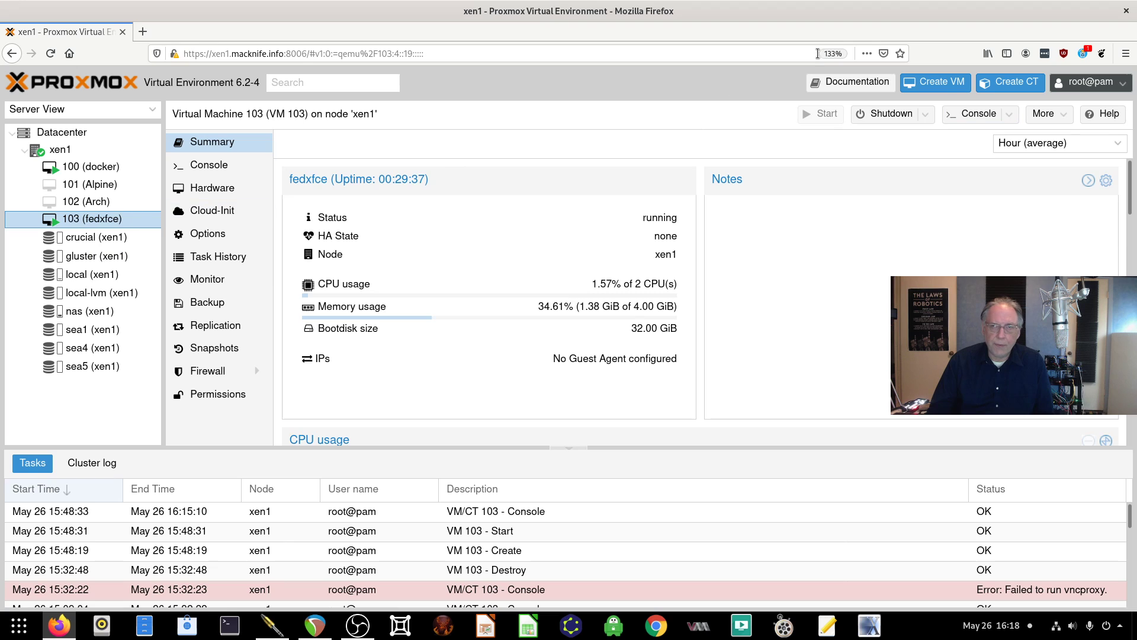
left_click(988, 112)
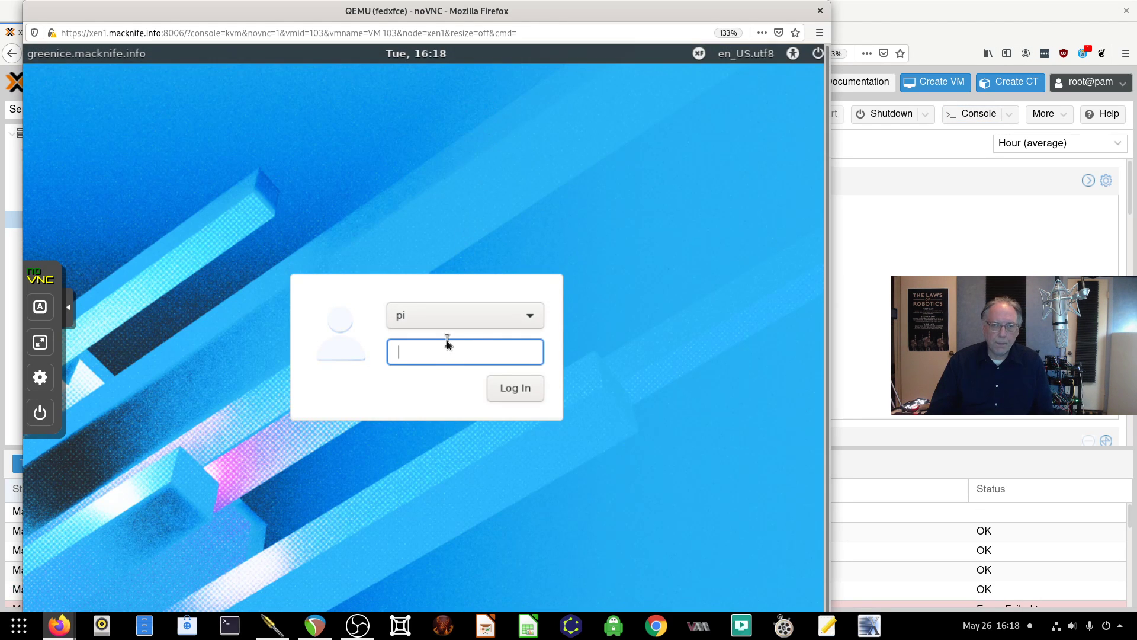
left_click(448, 344)
type("password")
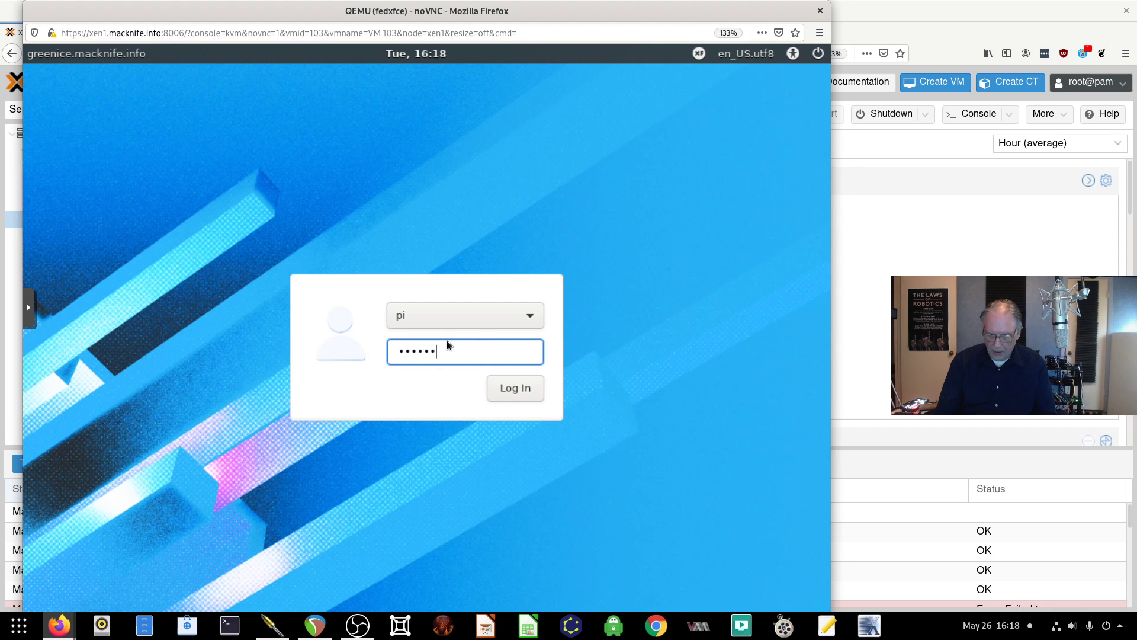
key("Return")
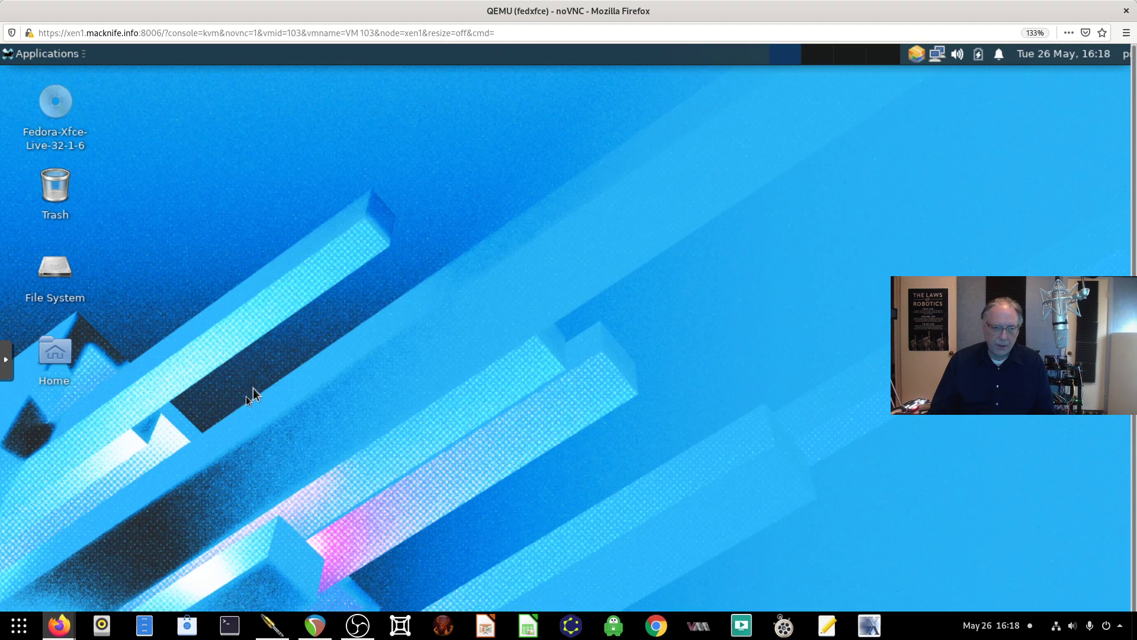
Search the web for 'x2go' in a new Firefox tab and open the X2Go wiki start page.
mouse_move(58, 625)
left_click(148, 527)
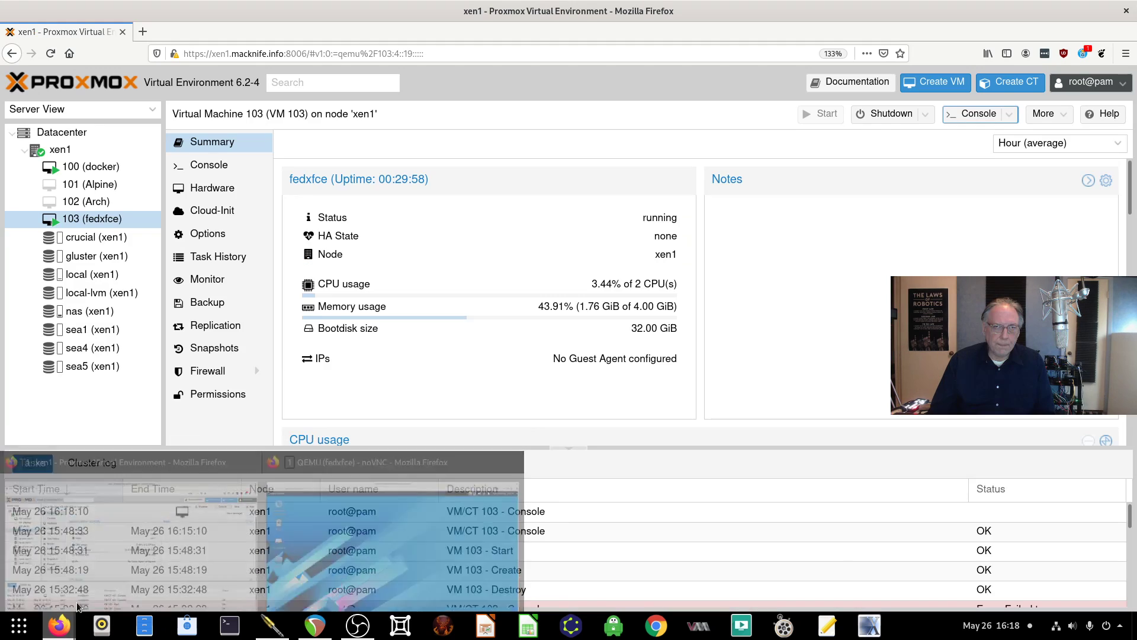
left_click(143, 32)
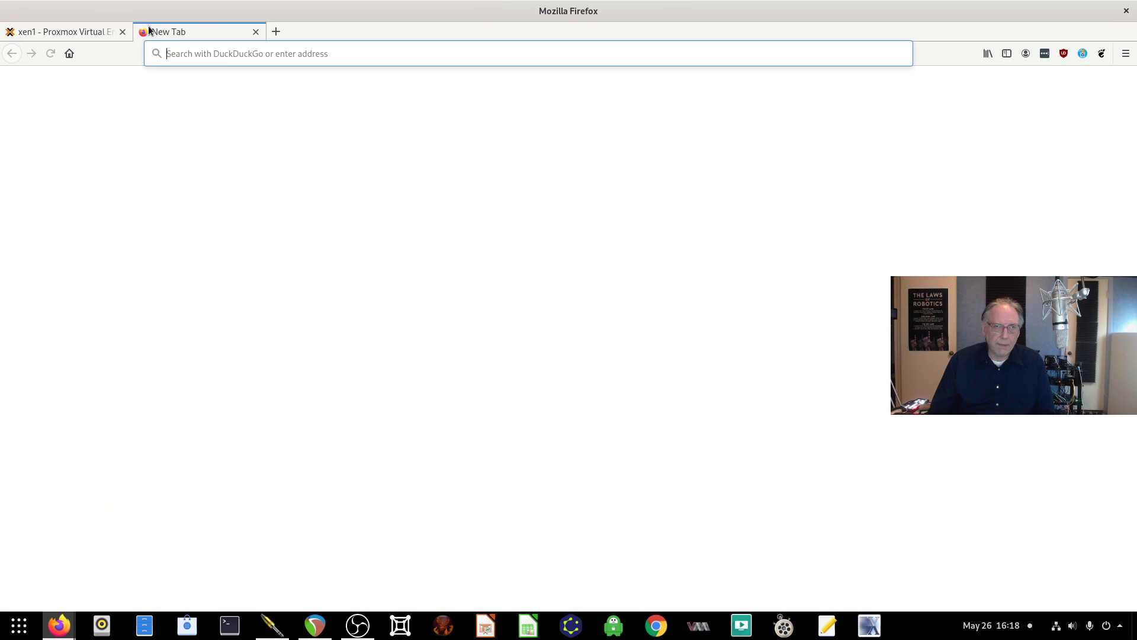
left_click(217, 56)
type("x2go")
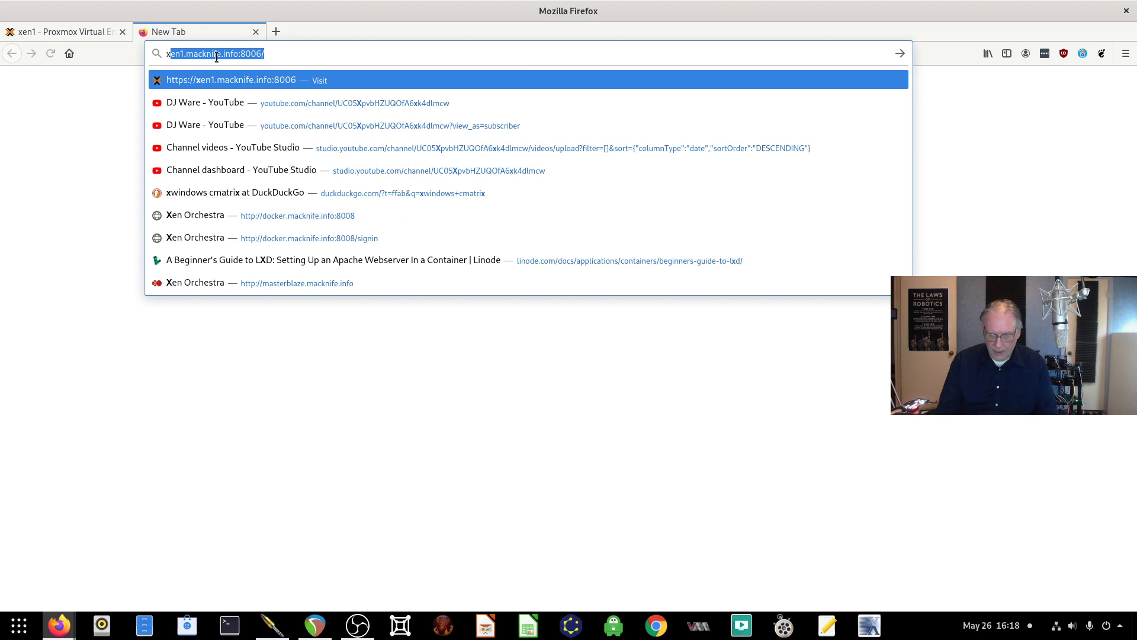
key("Return")
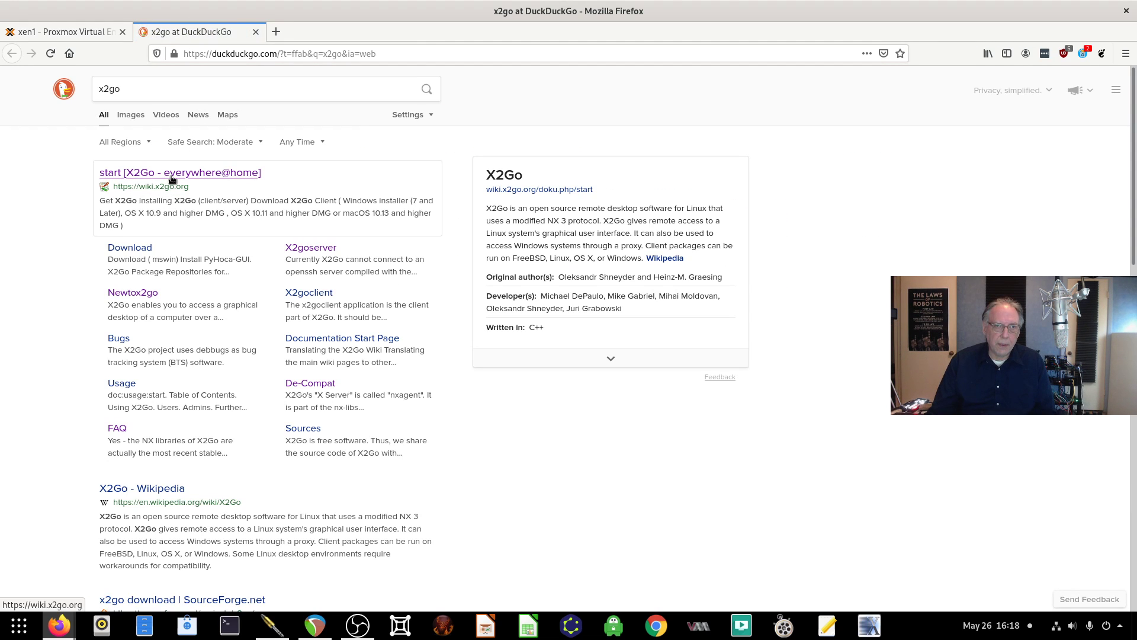
left_click(171, 176)
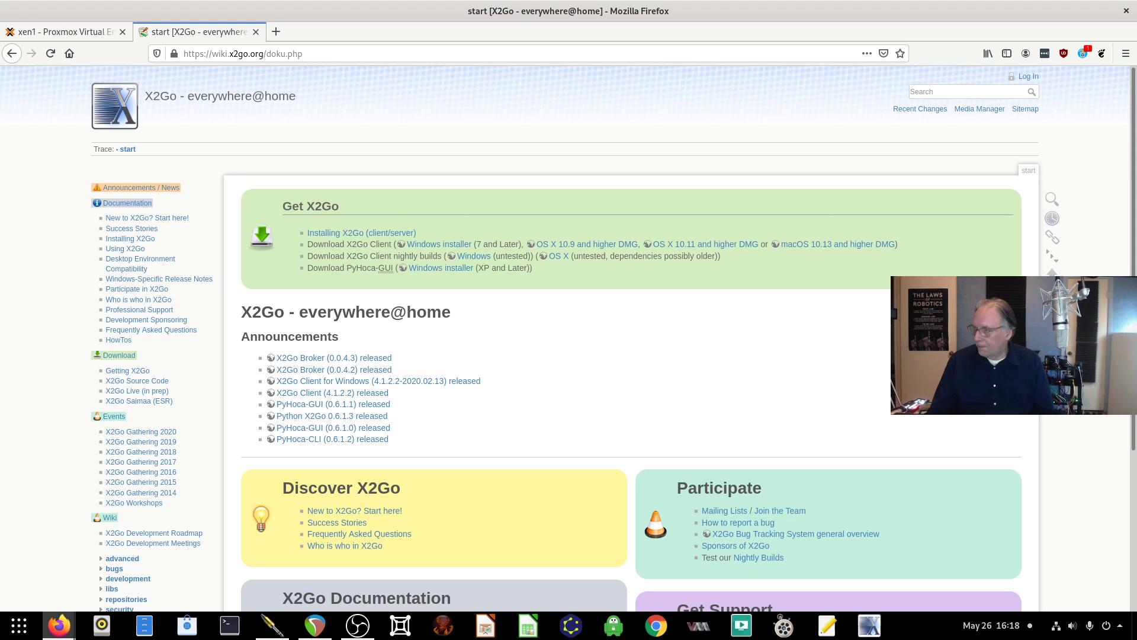
Open the 'Installing X2Go (client/server)' page from the Get X2Go box.
key("alt+Tab")
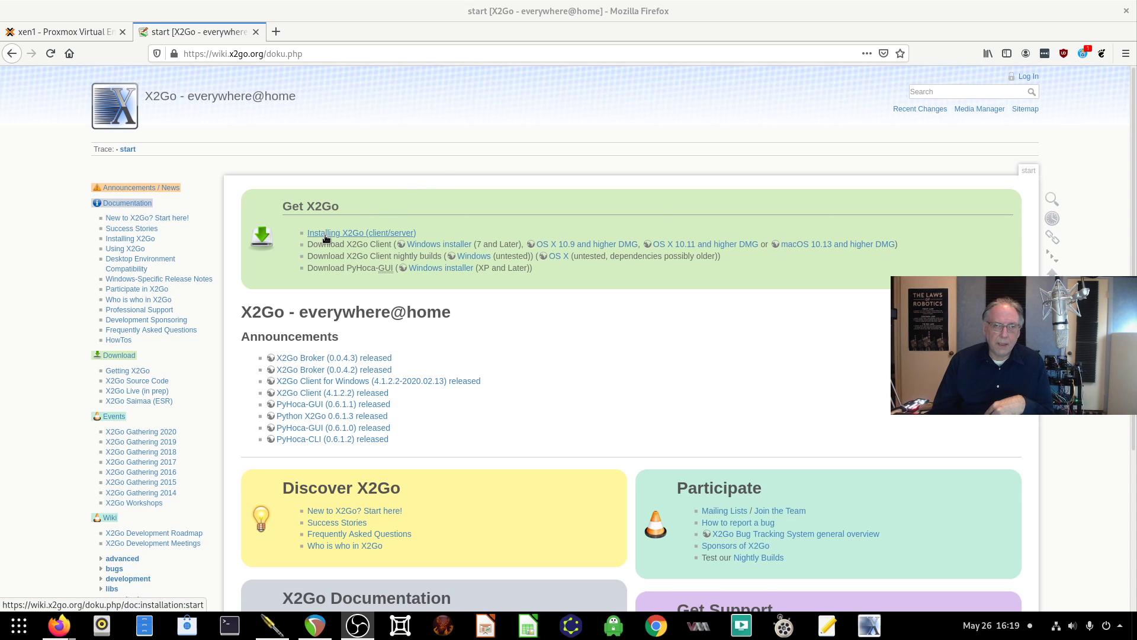
left_click(401, 233)
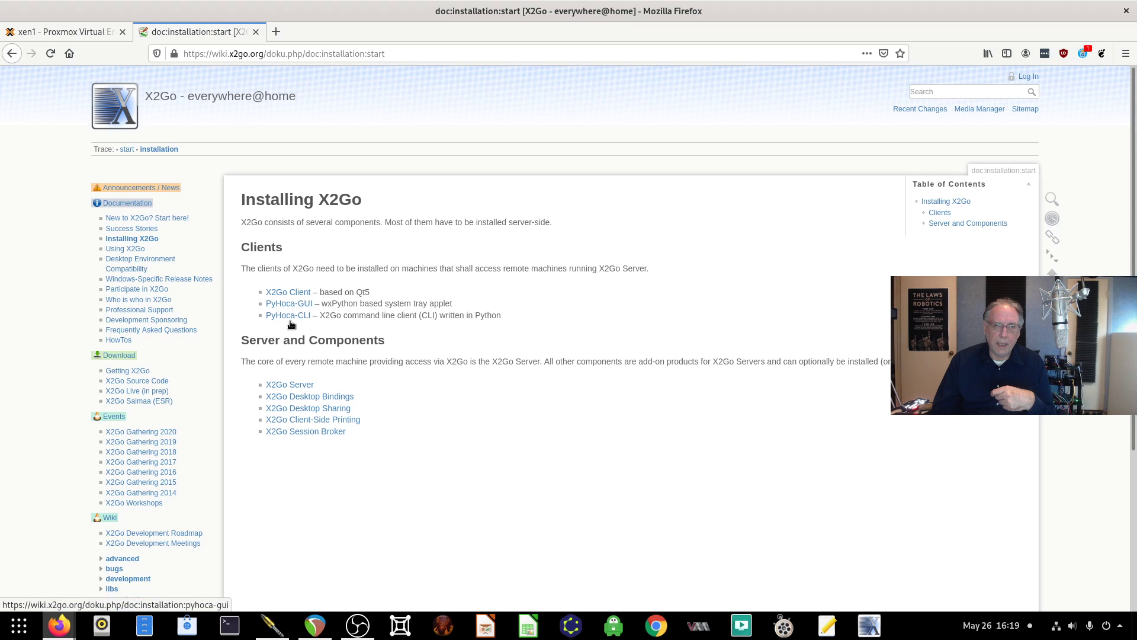
Open the X2Go Server page and scroll to its Ubuntu apt-get commands for x2goserver.
left_click(306, 386)
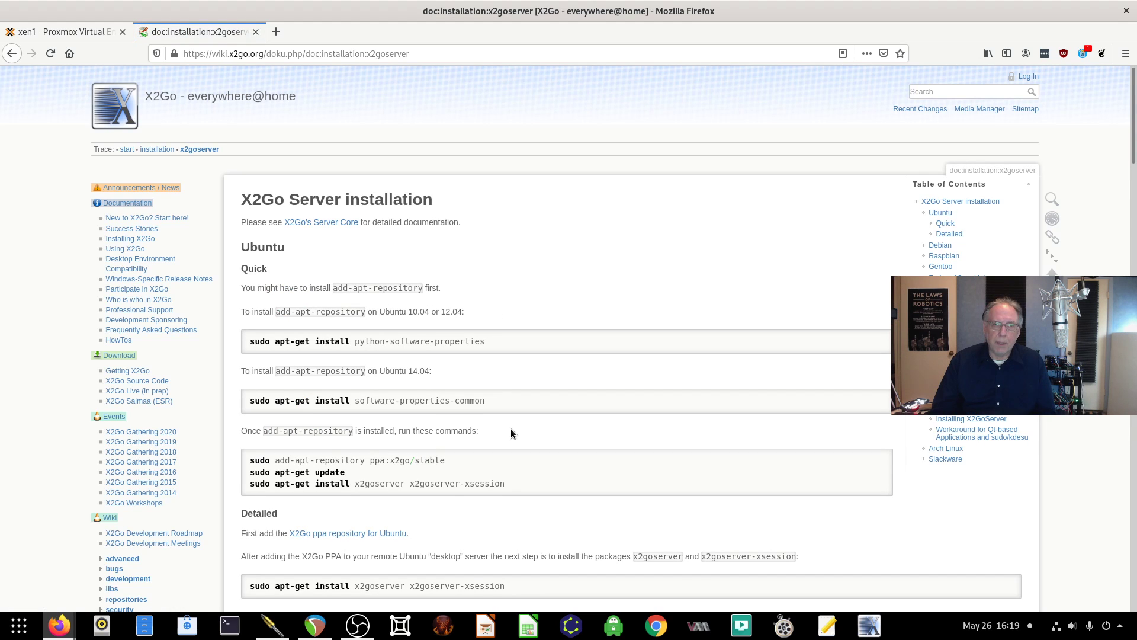
scroll(510, 428, "down", 2)
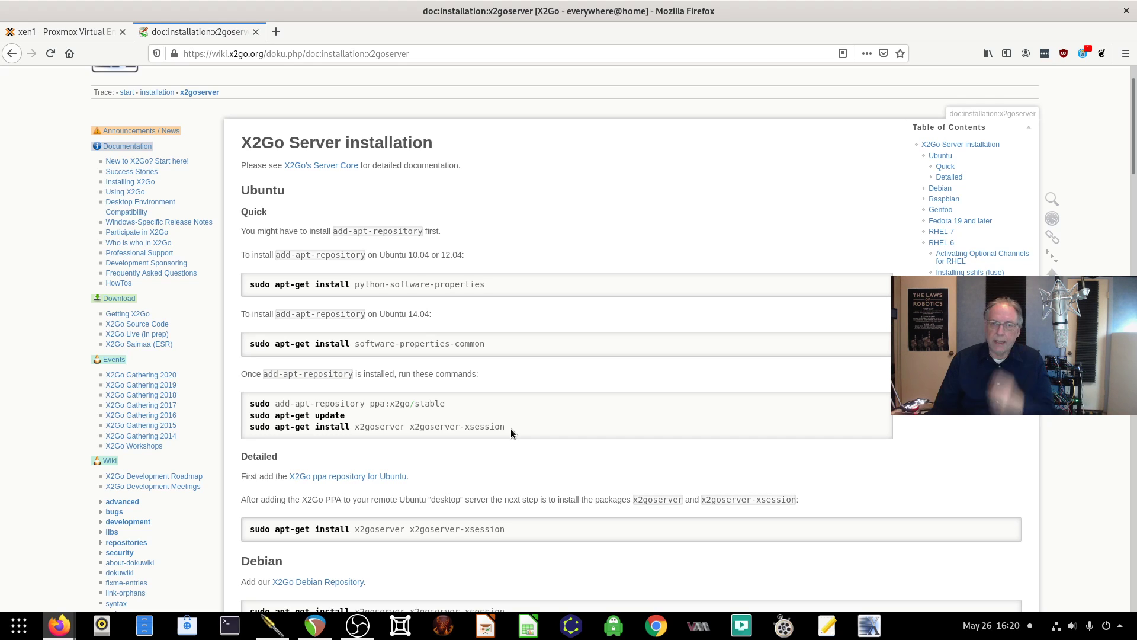
Scroll through the X2Go Server install instructions down to Slackware and back up.
scroll(539, 353, "down", 3)
scroll(540, 354, "down", 7)
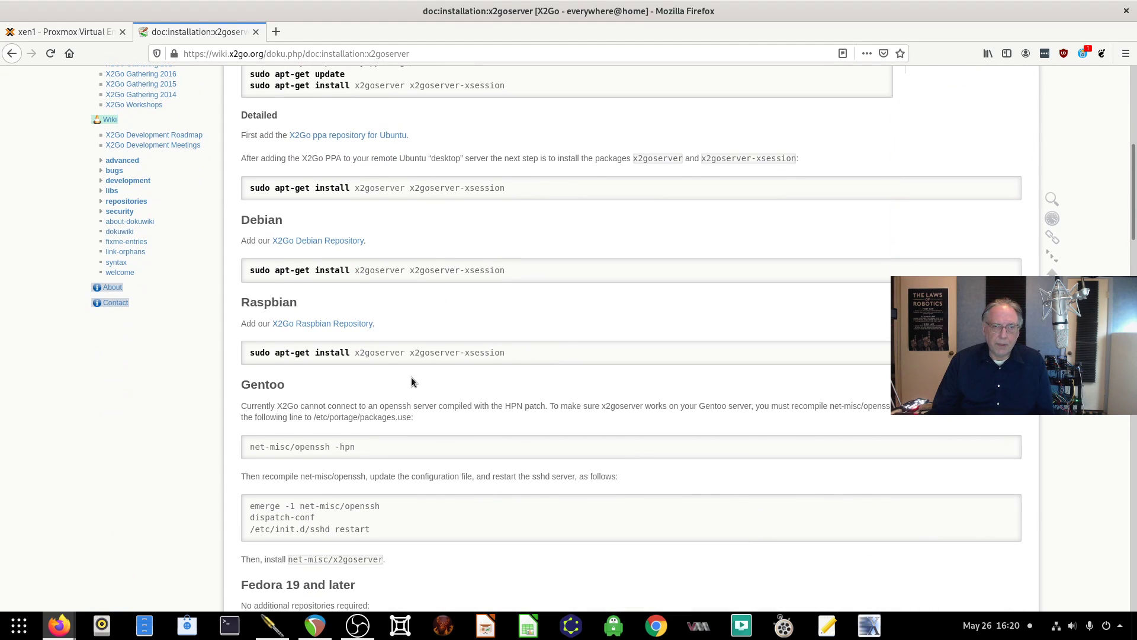
scroll(411, 377, "down", 3)
scroll(430, 314, "down", 3)
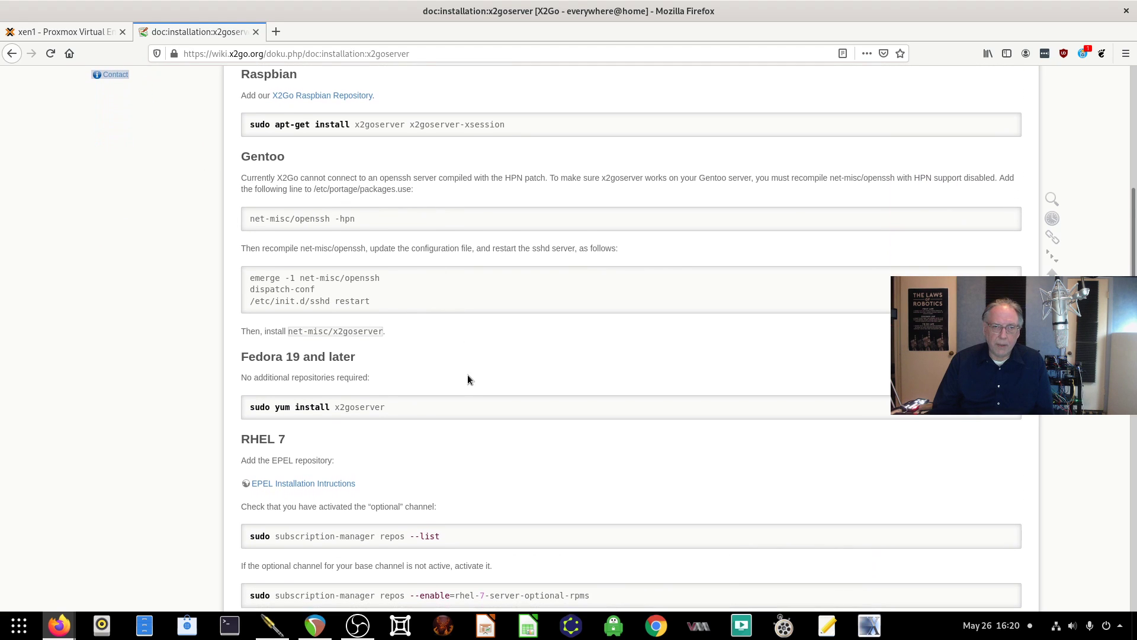
scroll(474, 373, "down", 3)
scroll(520, 362, "down", 7)
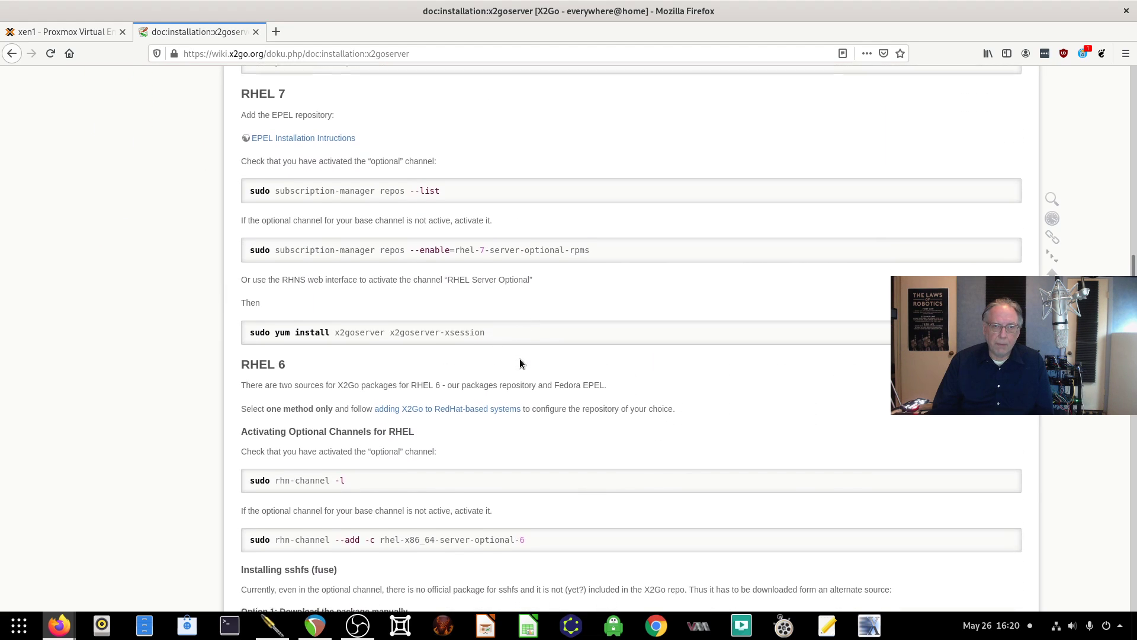
scroll(520, 363, "down", 10)
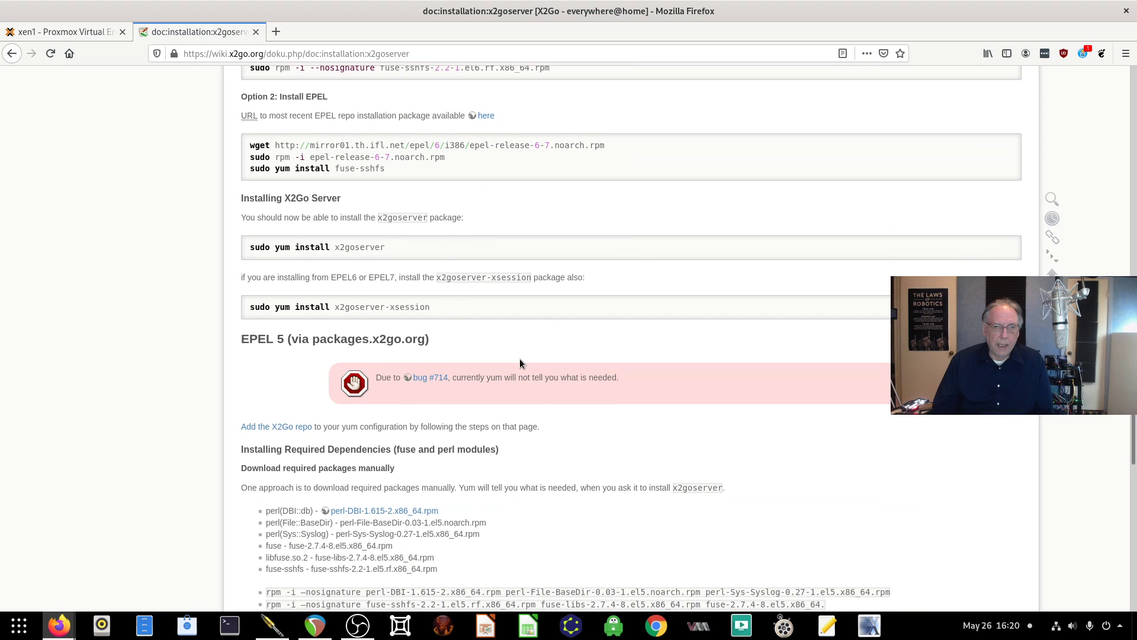
scroll(520, 362, "down", 5)
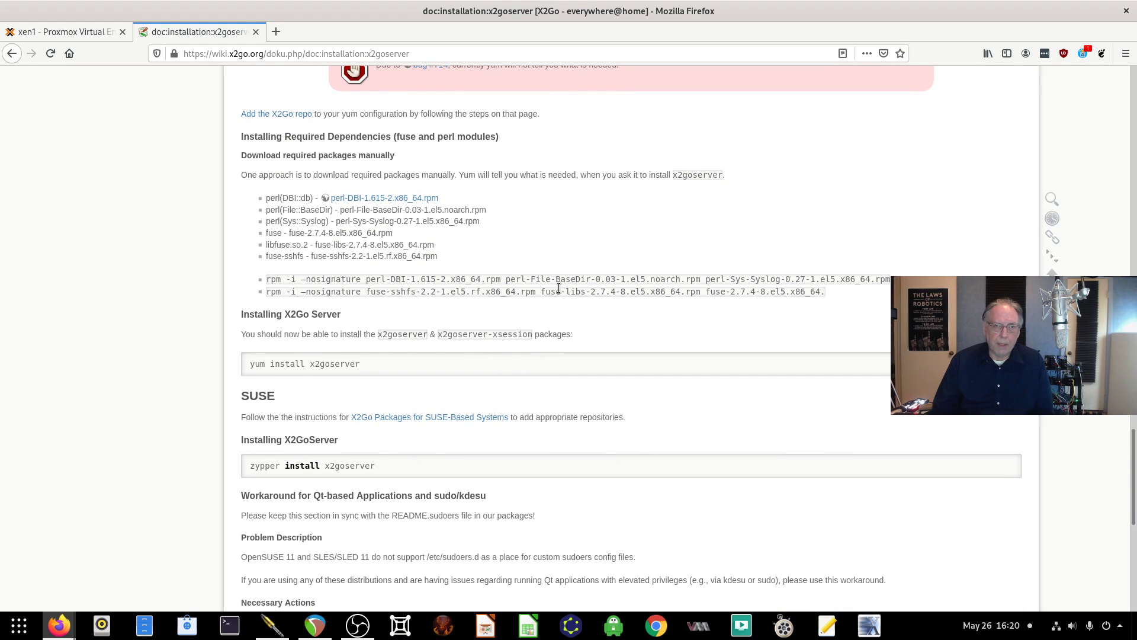
scroll(566, 300, "down", 2)
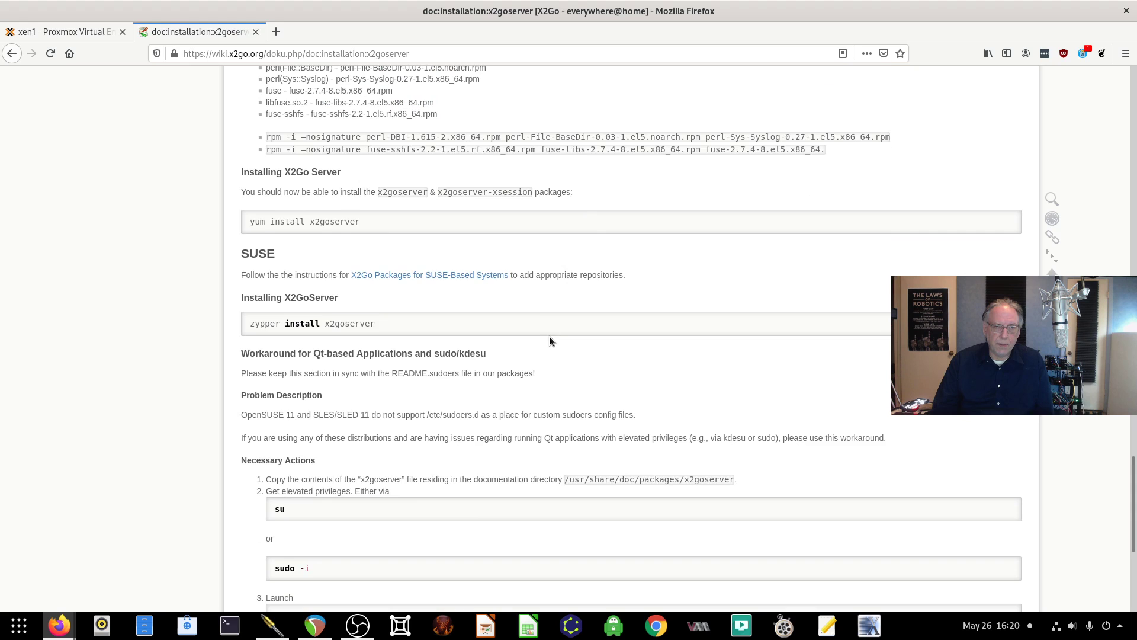
scroll(549, 337, "down", 3)
scroll(549, 336, "down", 2)
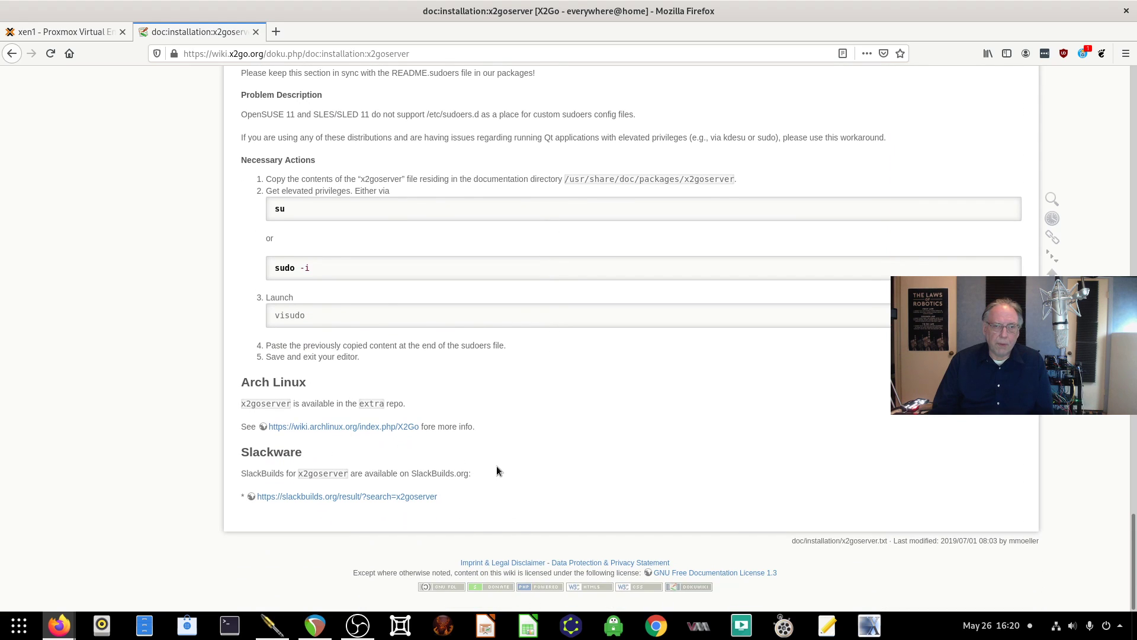
scroll(501, 462, "up", 20)
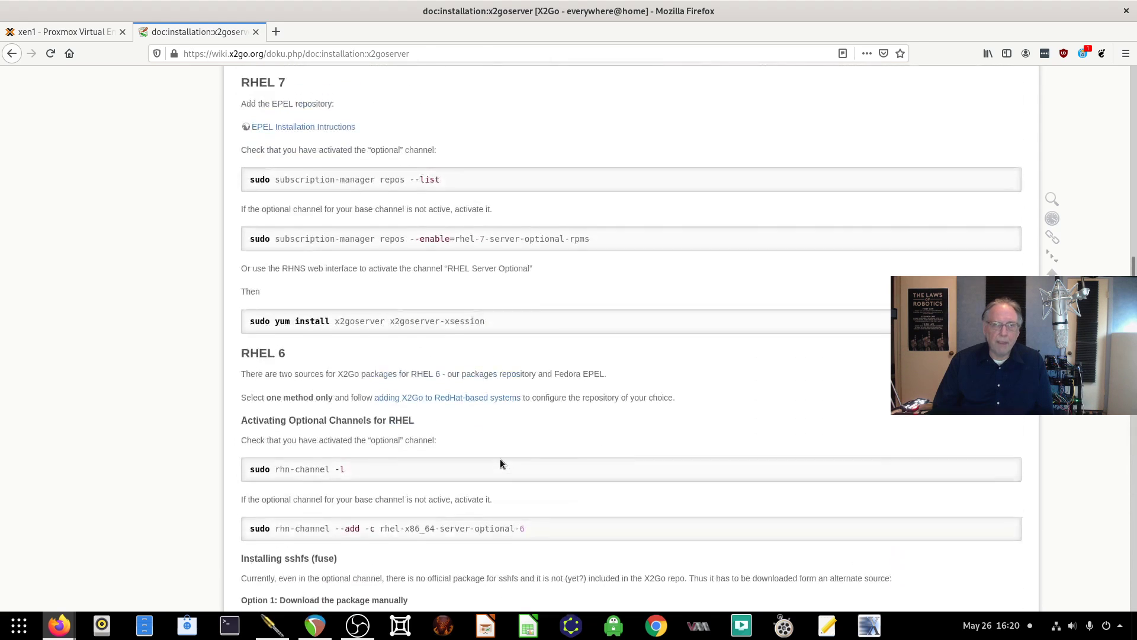
scroll(500, 459, "up", 14)
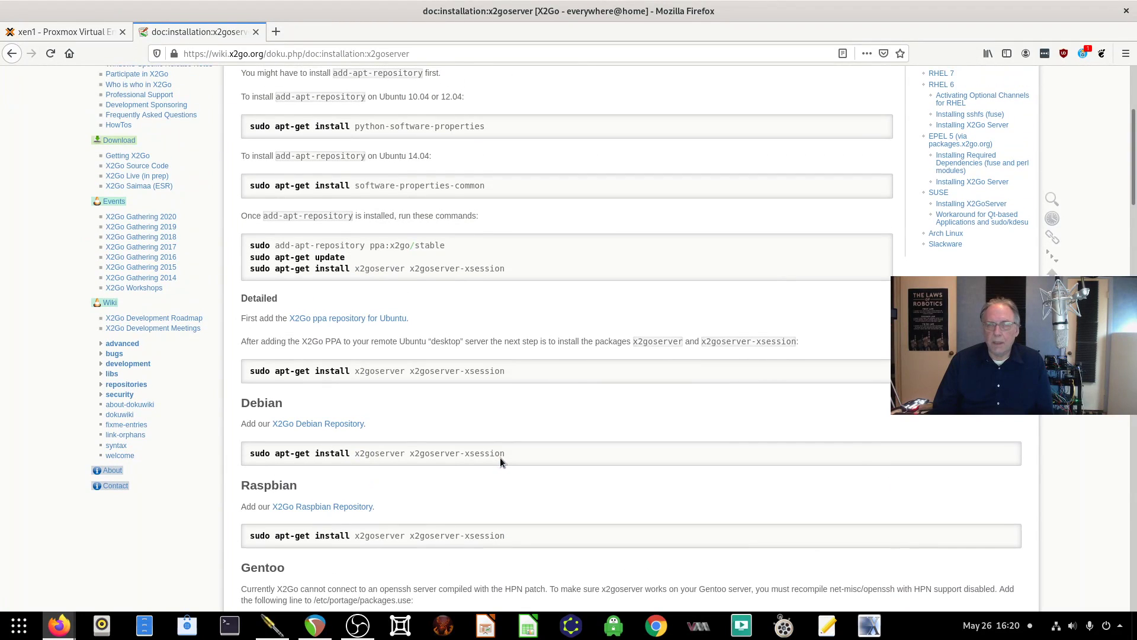
scroll(501, 458, "up", 4)
scroll(500, 459, "down", 2)
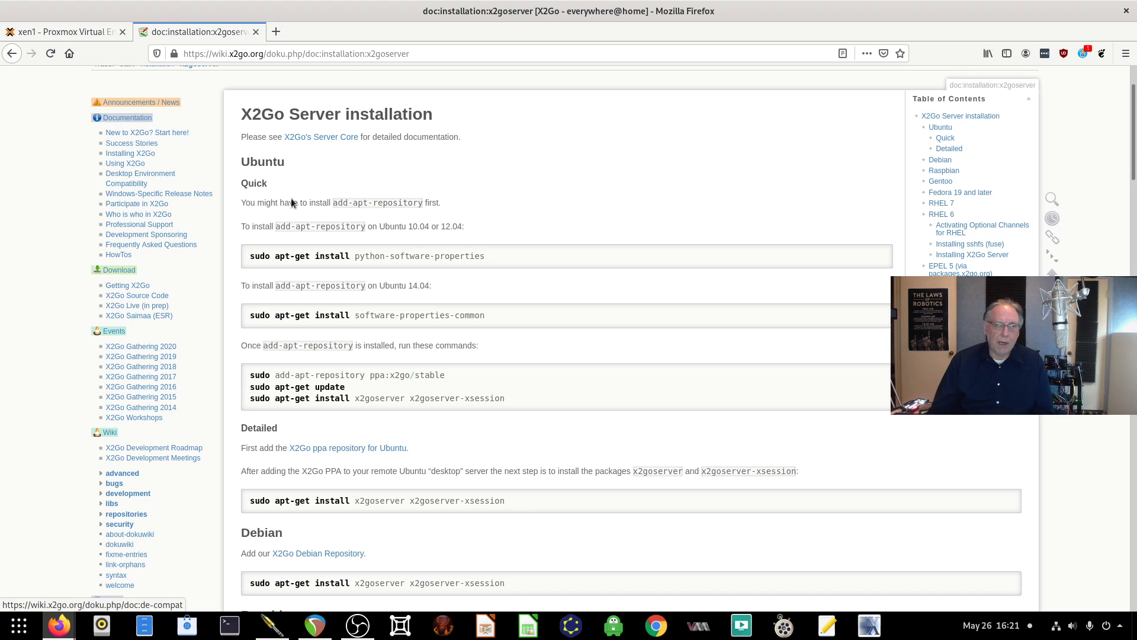
scroll(431, 320, "down", 4)
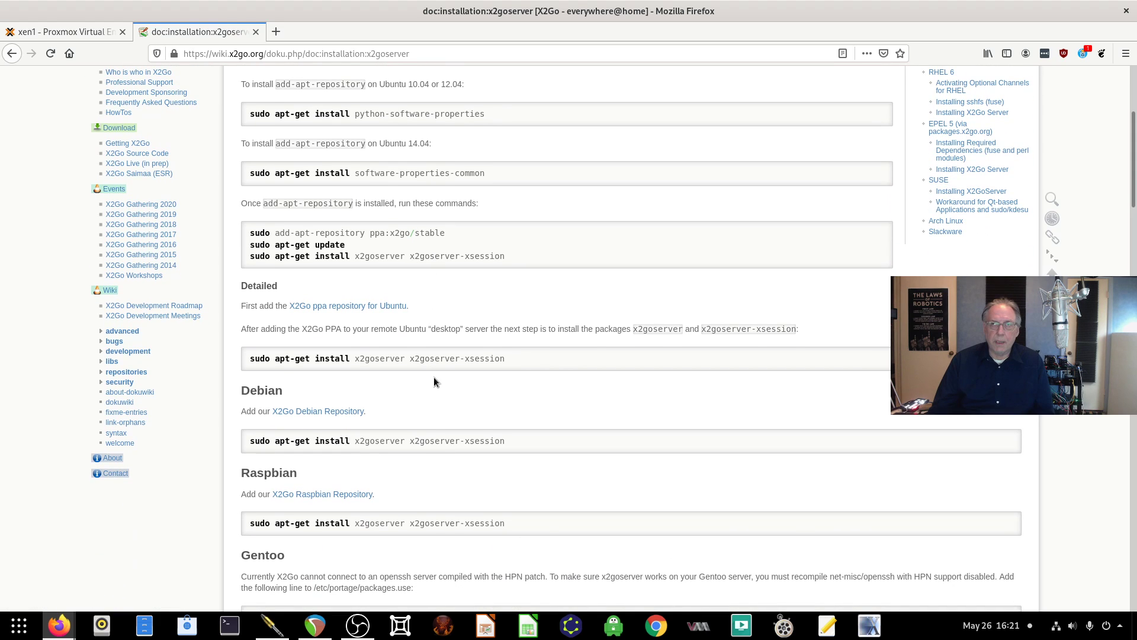
scroll(432, 378, "up", 2)
scroll(435, 380, "up", 2)
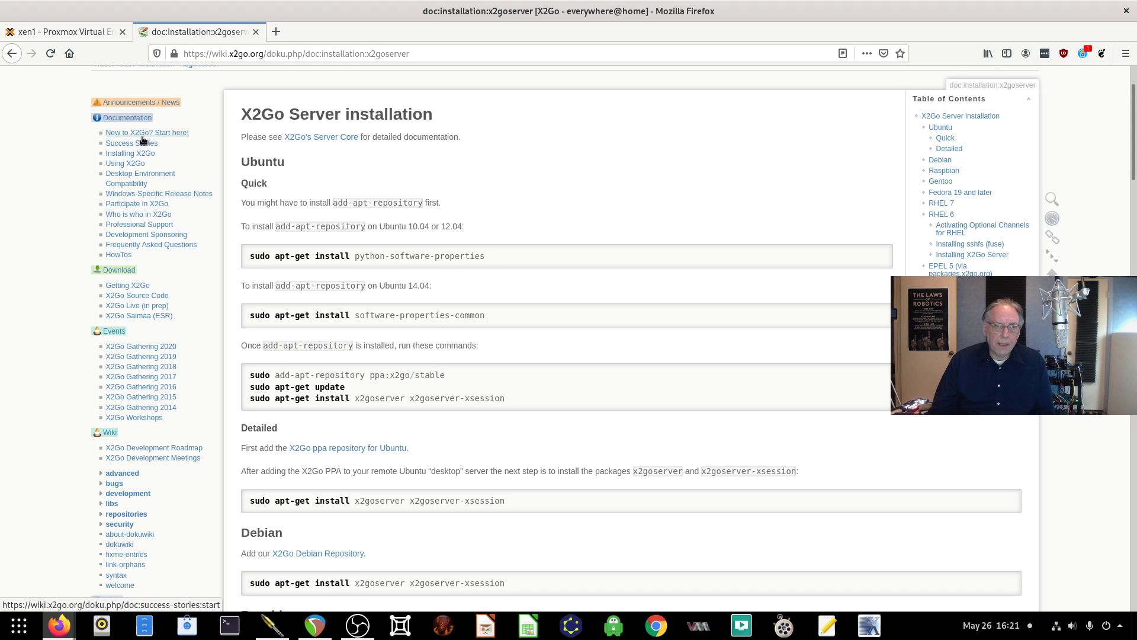
scroll(408, 328, "down", 4)
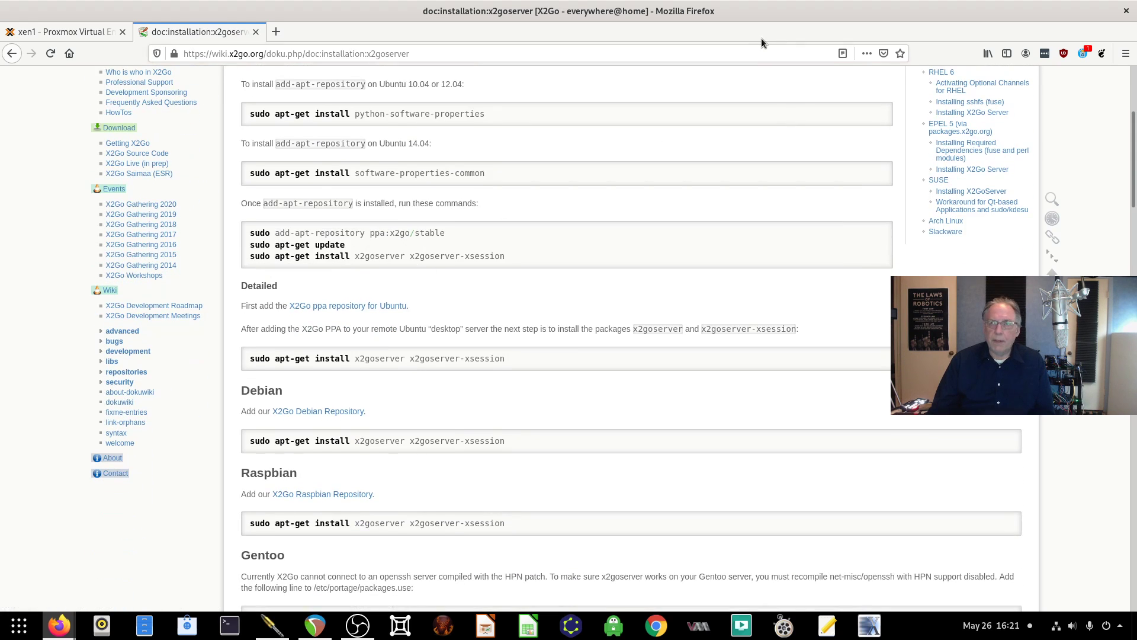
Bring the VM 103 noVNC console window forward and reposition it over the Proxmox page.
left_click(81, 33)
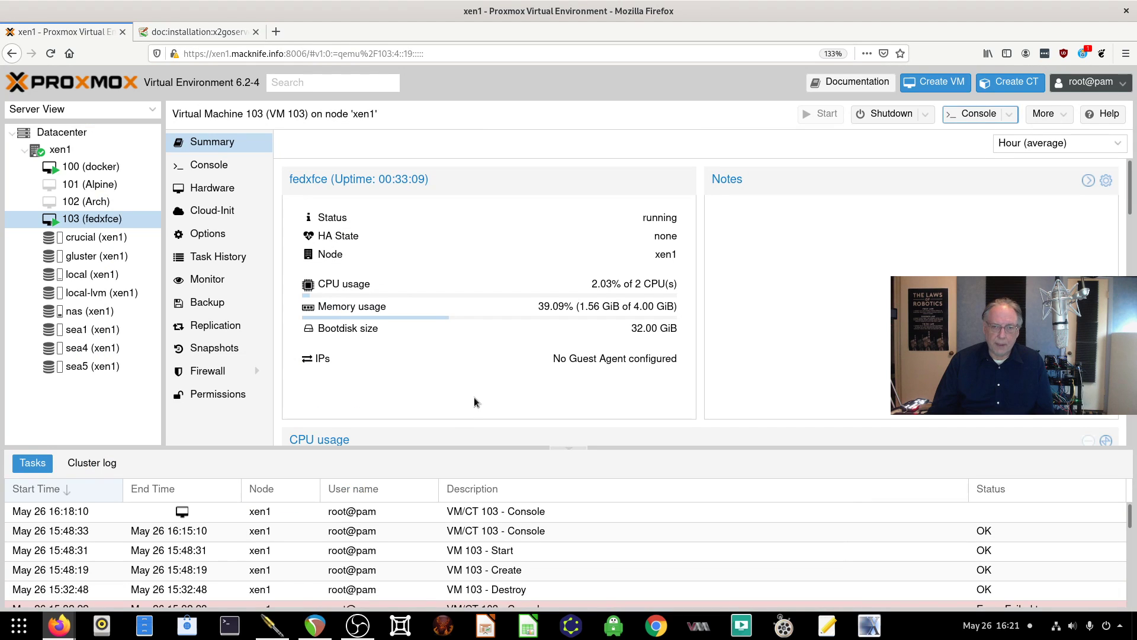
left_click_drag(639, 44, 634, 255)
left_click(634, 45)
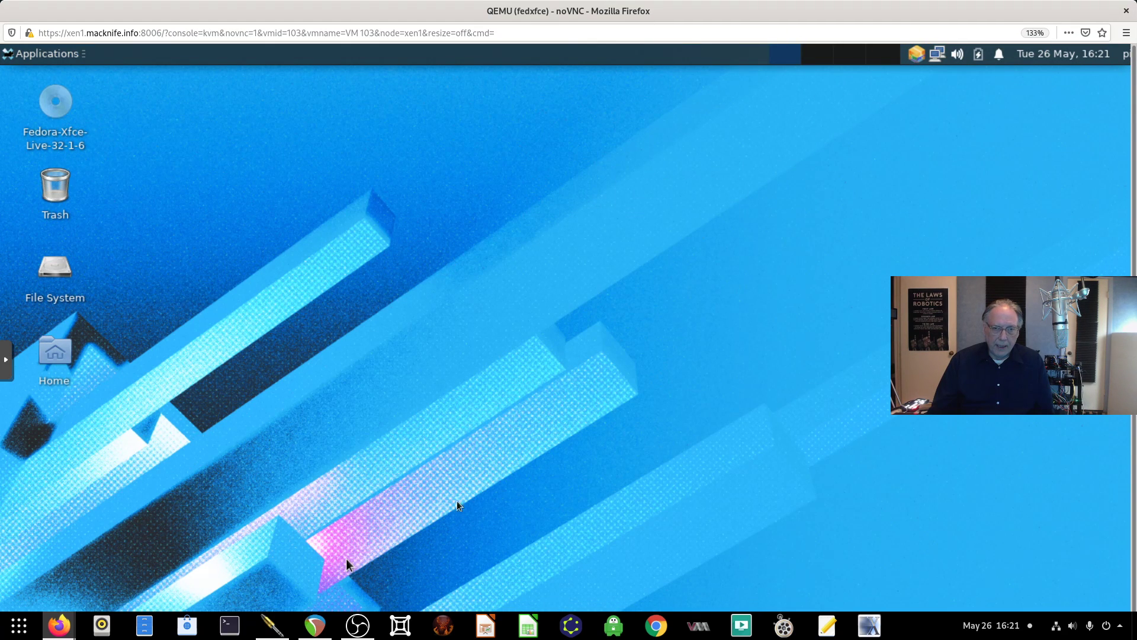
left_click(34, 55)
mouse_move(54, 181)
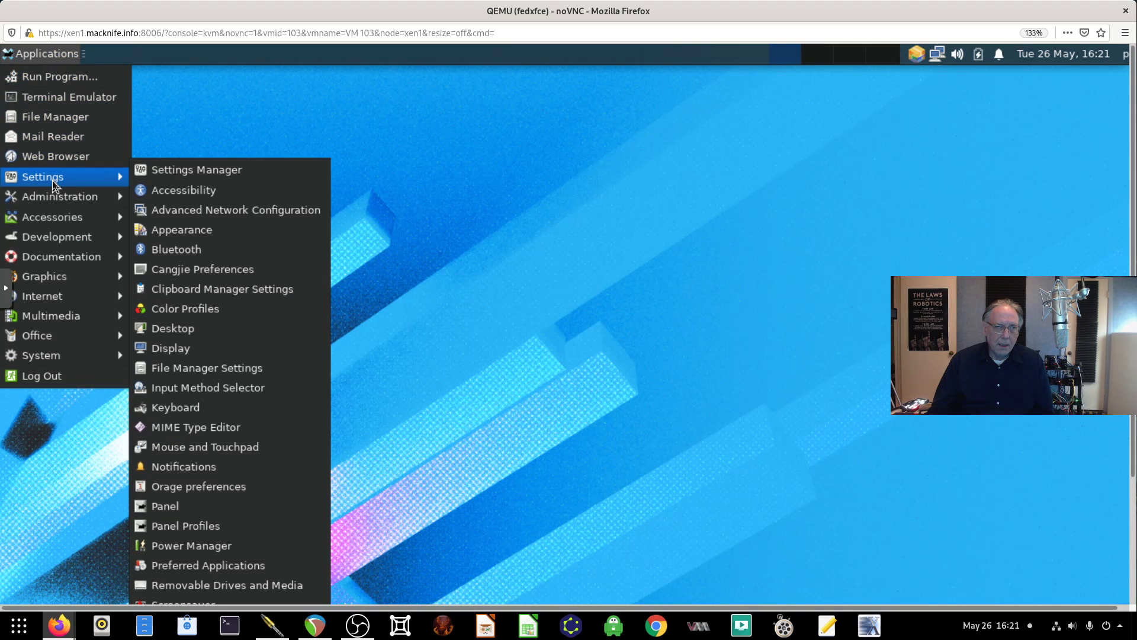
left_click(531, 126)
left_click_drag(750, 11, 750, 47)
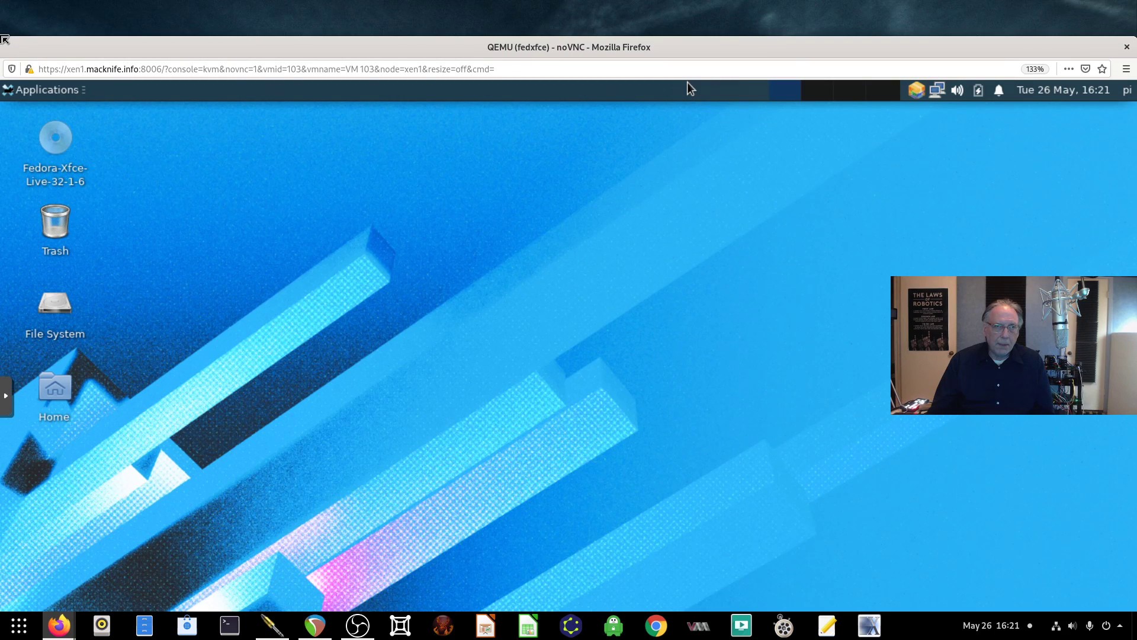
left_click_drag(8, 43, 175, 21)
left_click_drag(73, 25, 122, 13)
Set the noVNC scaling mode to Local Scaling and enlarge the console window.
left_click(7, 360)
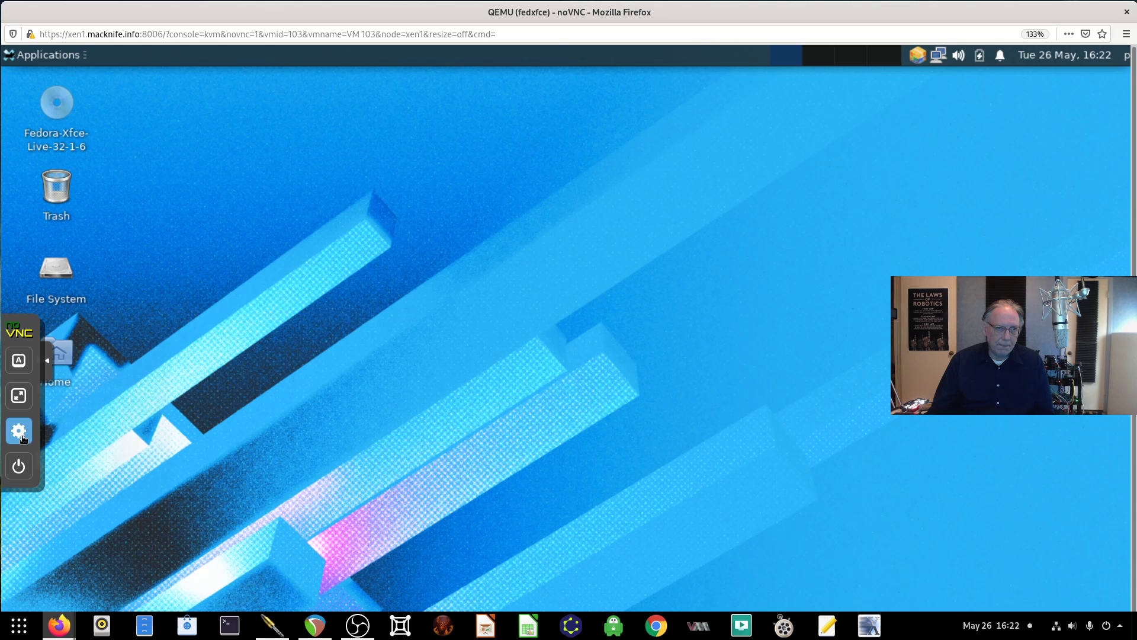
left_click(22, 437)
left_click(112, 460)
left_click(116, 501)
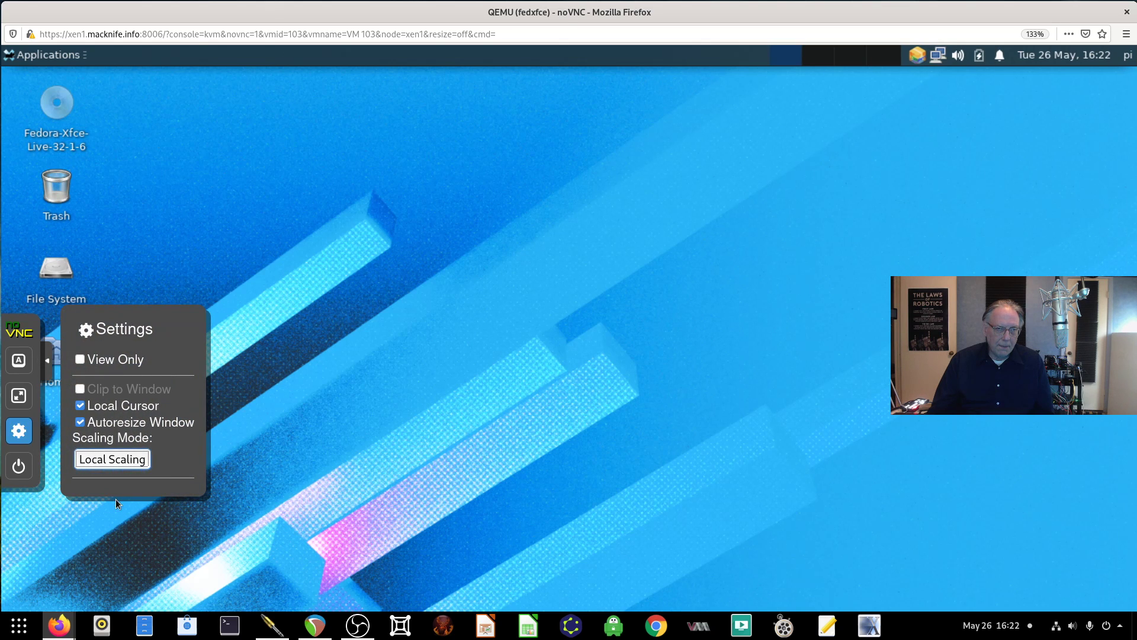
left_click(19, 431)
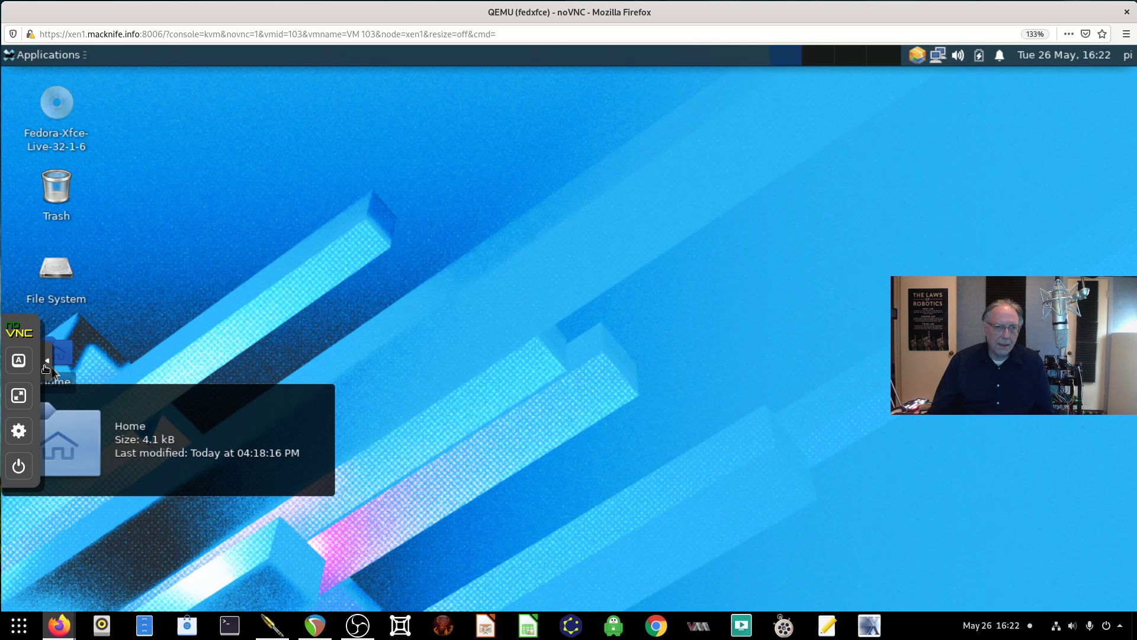
left_click(45, 369)
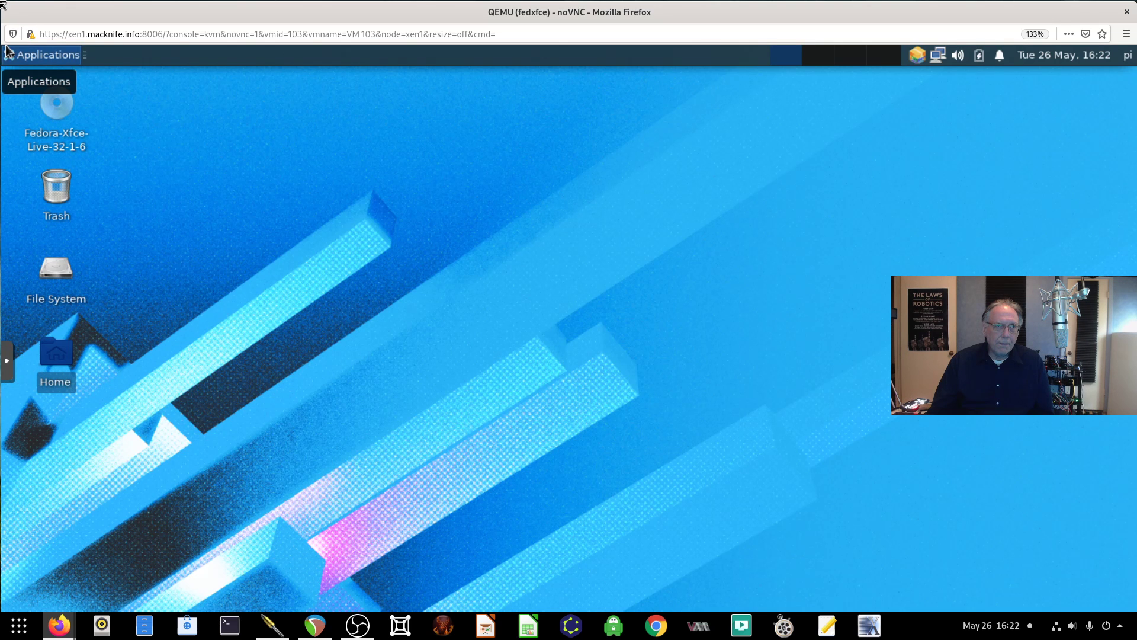
left_click_drag(2, 5, 92, 4)
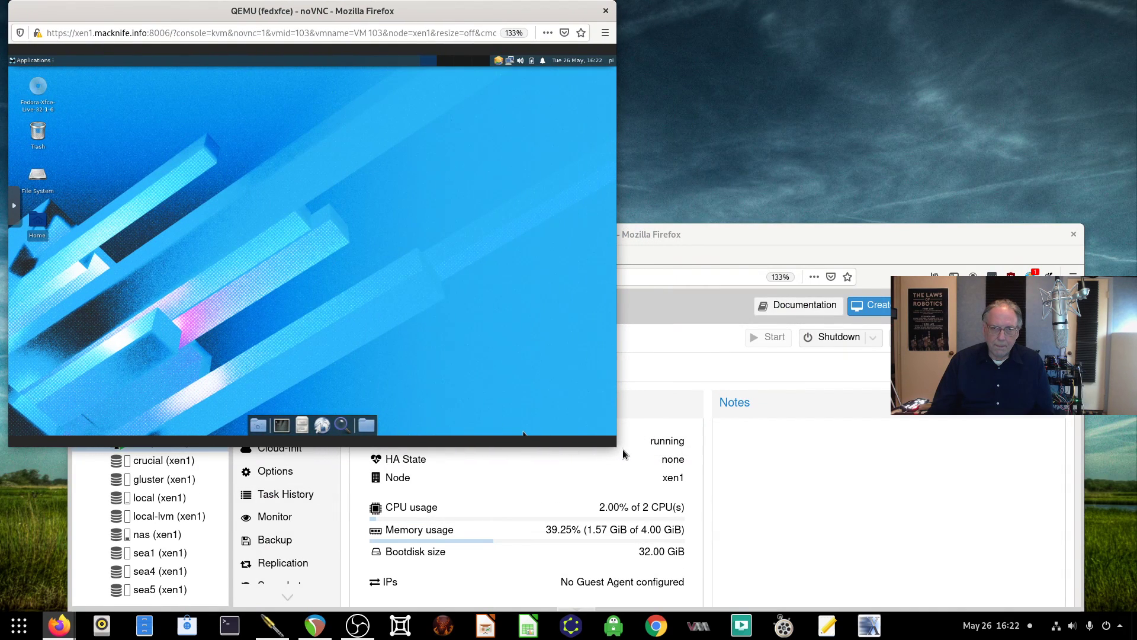
left_click_drag(621, 447, 1104, 603)
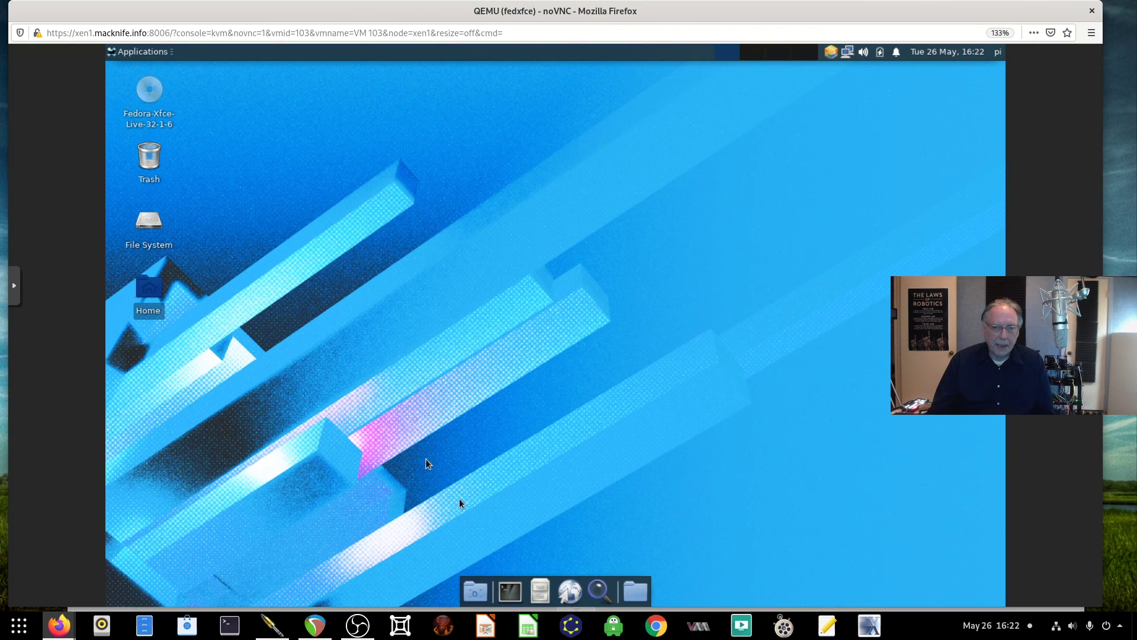
In a guest terminal, run 'sudo dnf search x2go' and enter the sudo password.
left_click(521, 587)
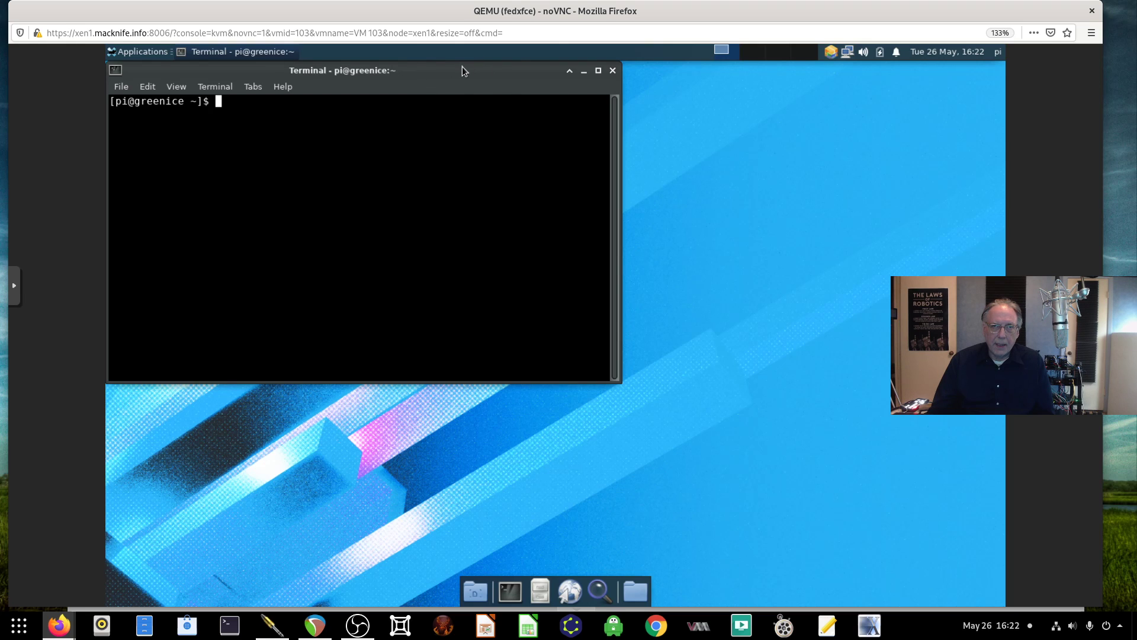
left_click_drag(464, 67, 648, 107)
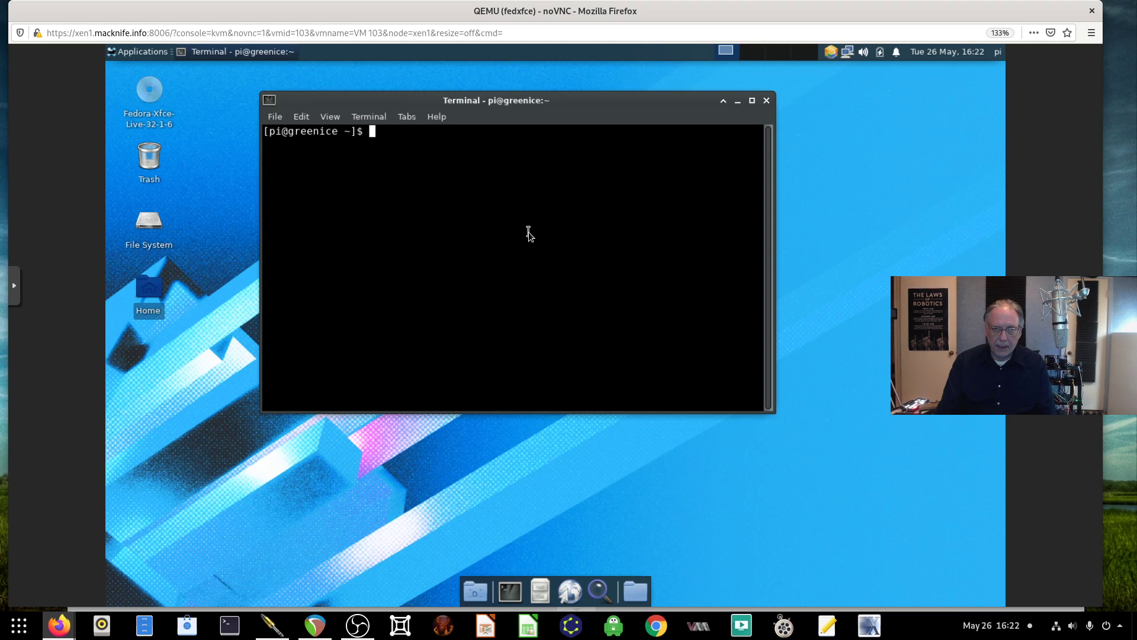
type("sudo ")
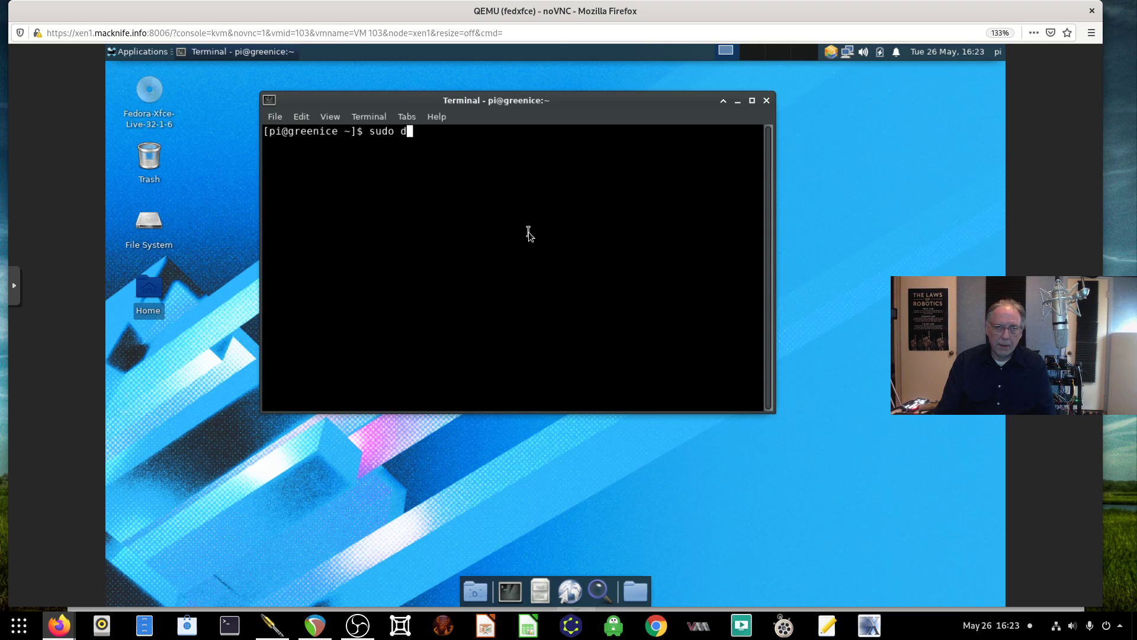
type("dnf")
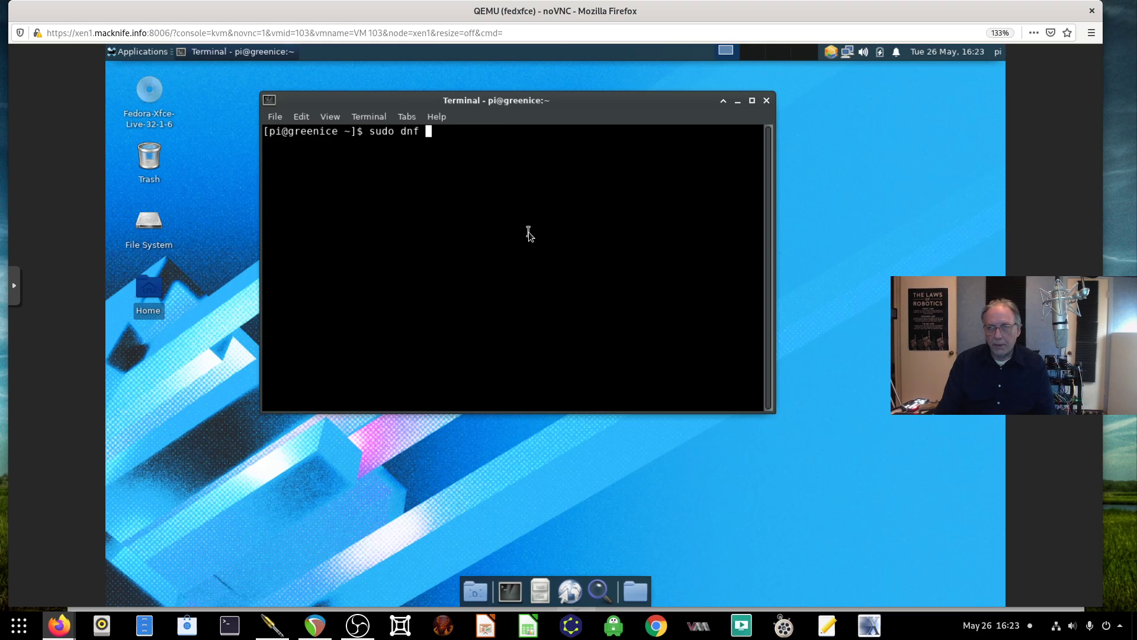
type(" ins")
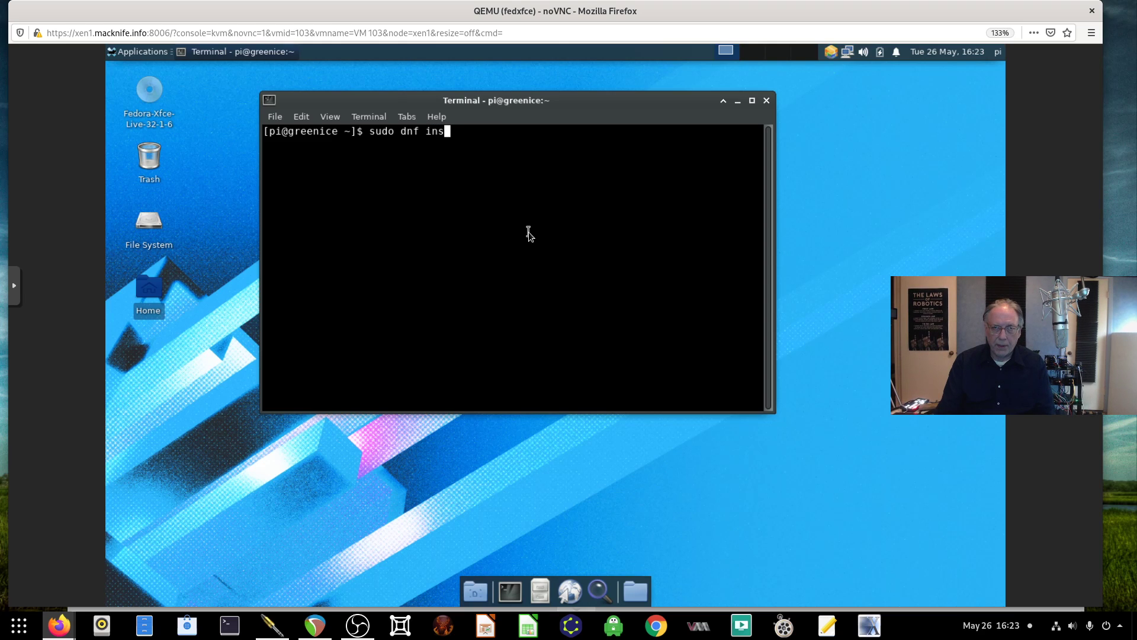
type("t")
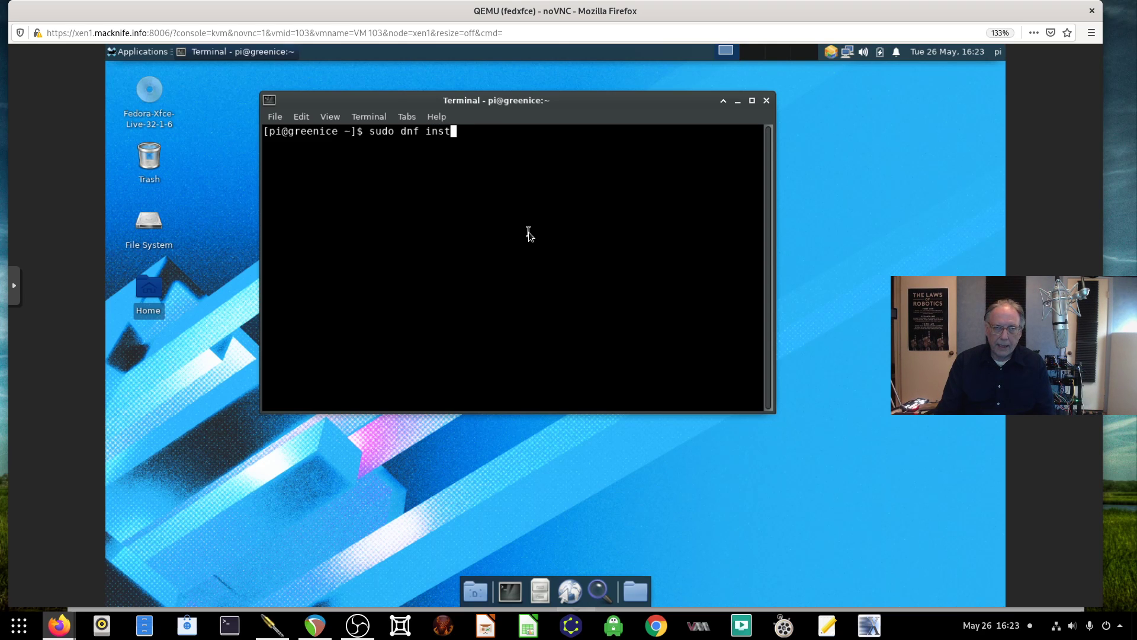
key("BackSpace")
key("BackSpace")
key("BackSpace")
key("BackSpace")
key("BackSpace")
key("BackSpace")
key("BackSpace")
type("n")
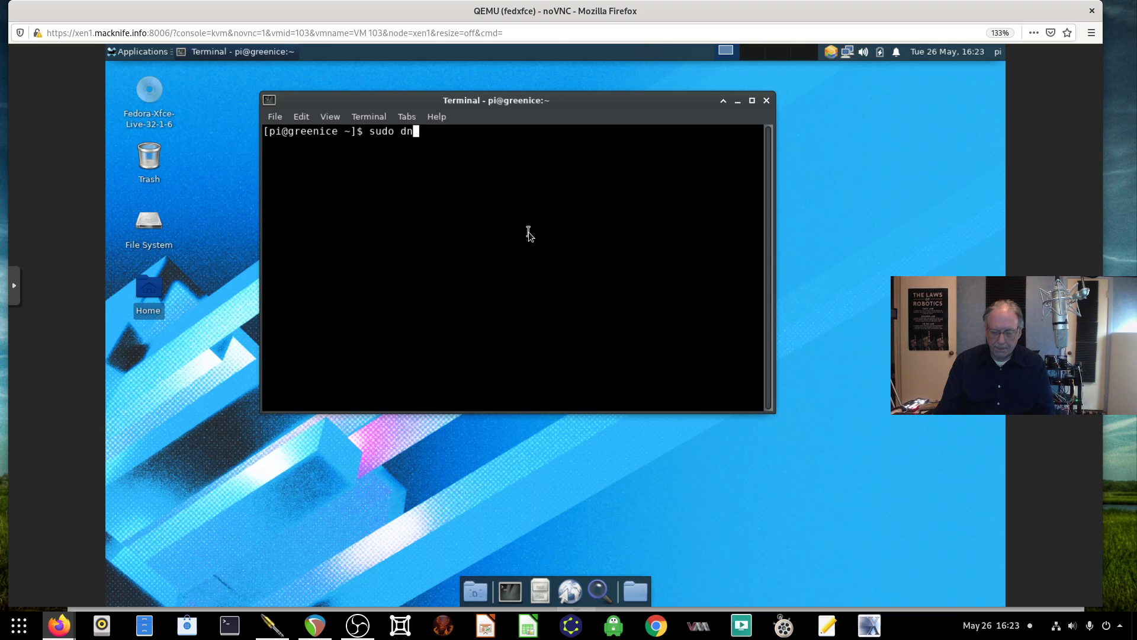
type("f search x2go")
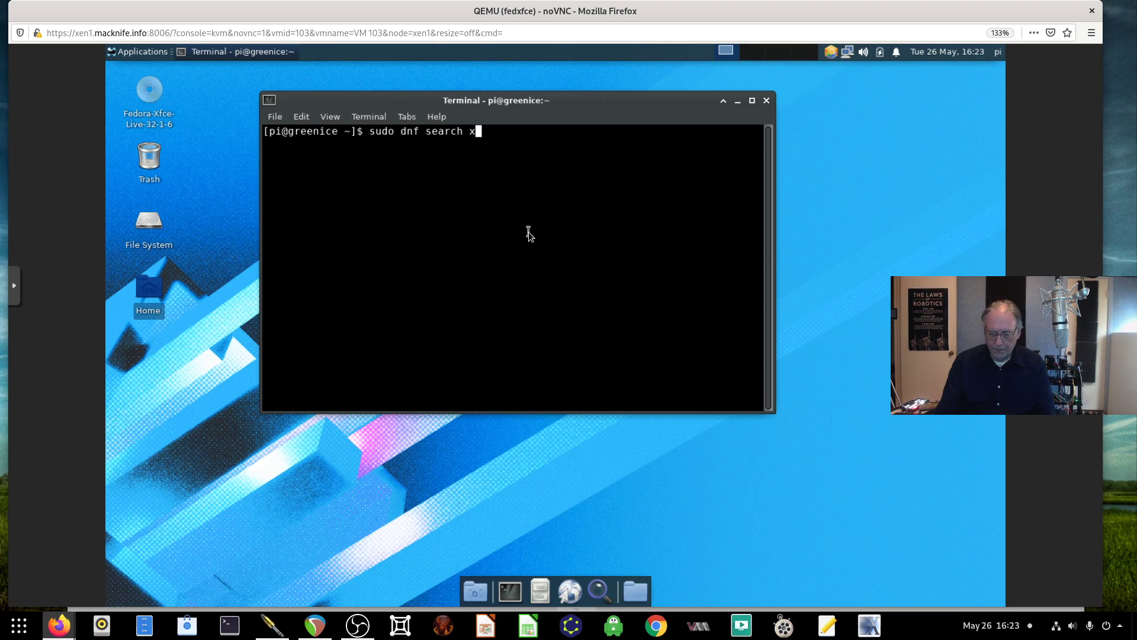
key("Return")
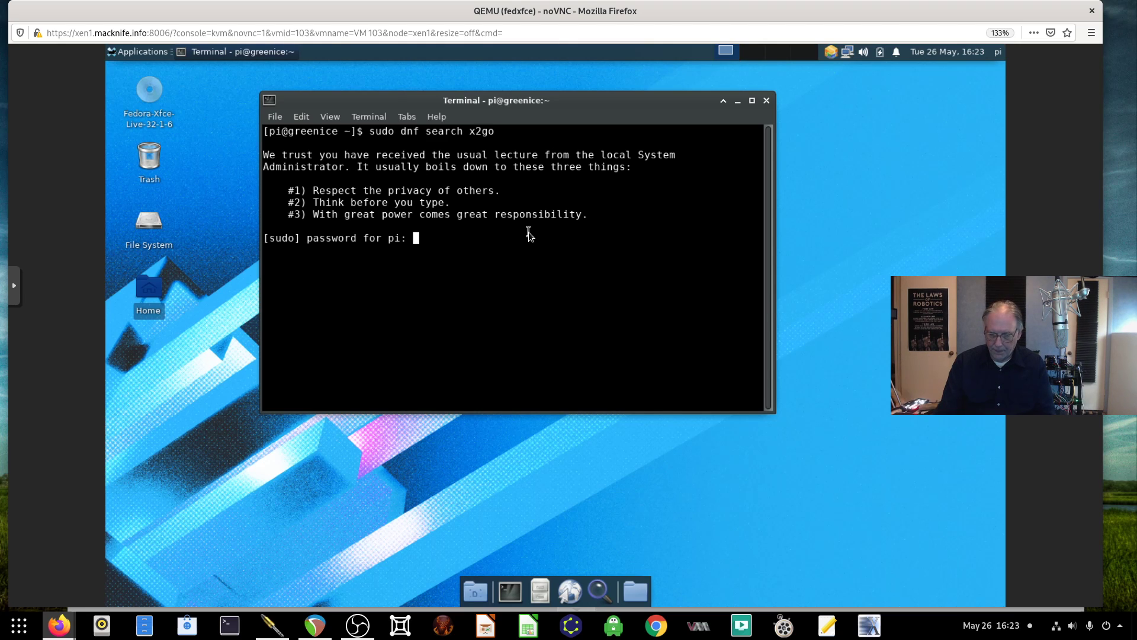
key("Return")
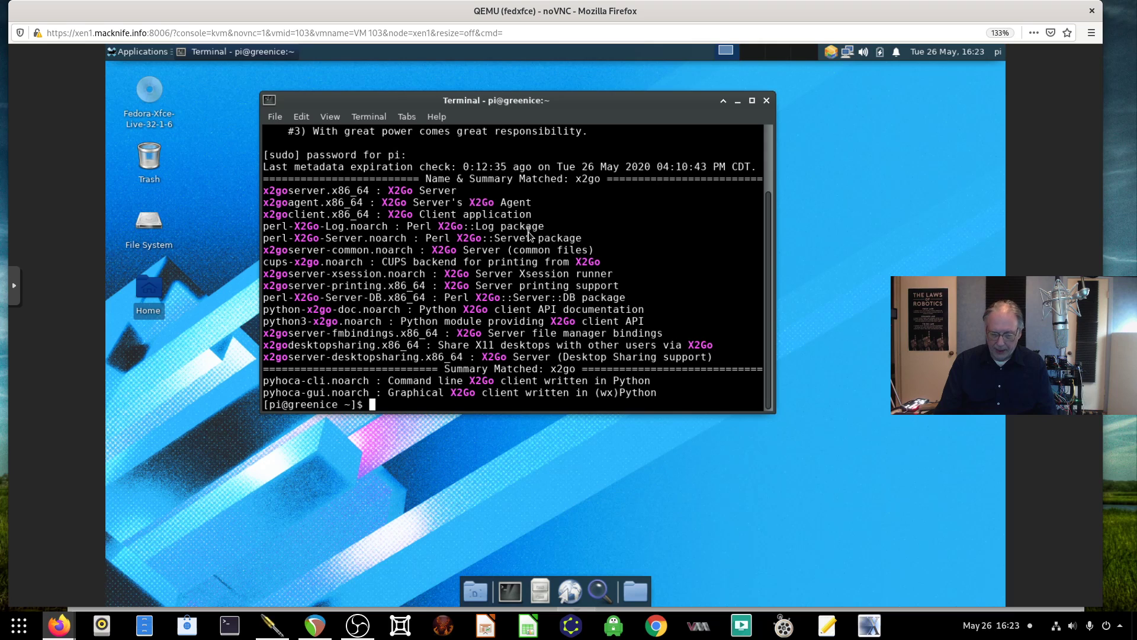
Run 'dnf info x2goserver' to show the installed 4.1.0.3-6.fc32 package details.
type("dnf info")
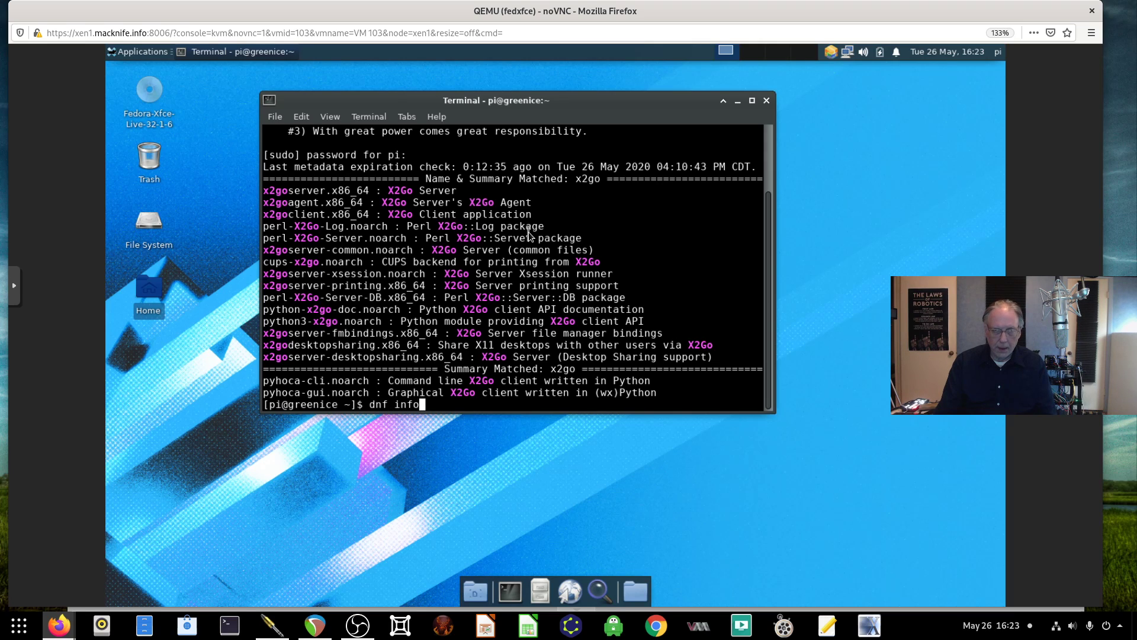
type(" ser")
key("BackSpace")
key("BackSpace")
key("BackSpace")
type("x2go")
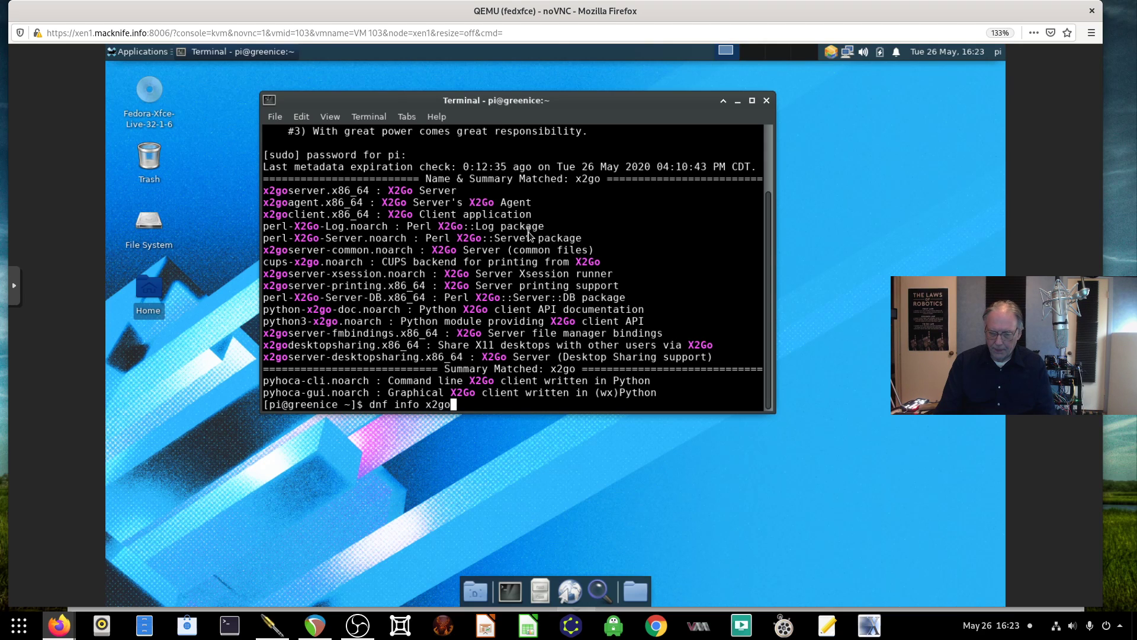
type("server")
key("Return")
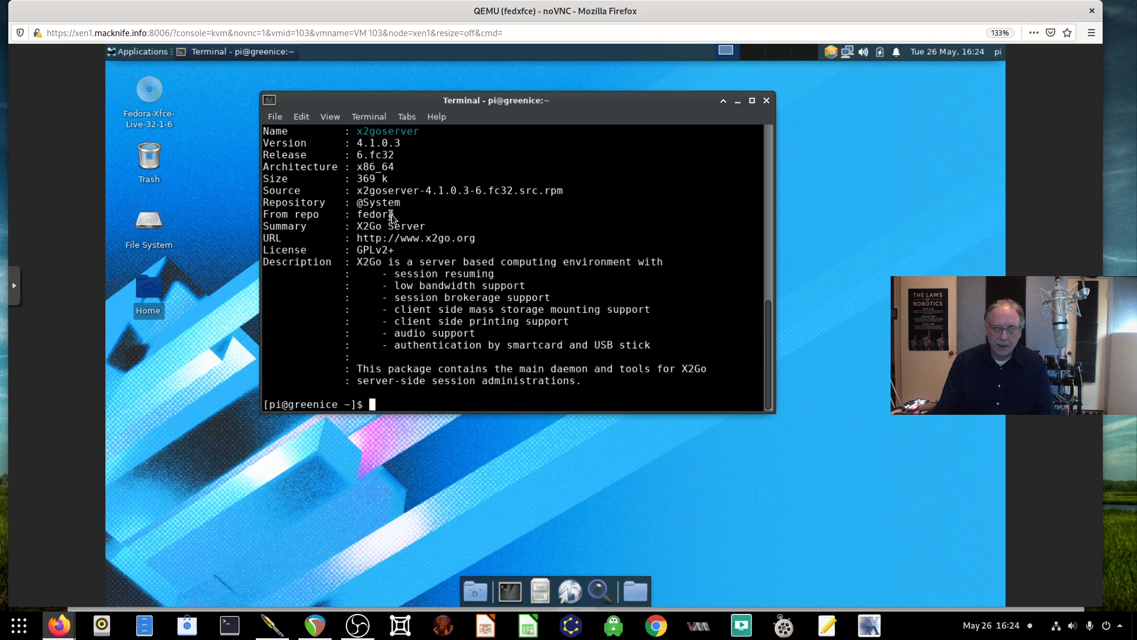
Run 'sudo dnf install x2goserver', which reports the package already installed.
type("sudo dnf install x2gos")
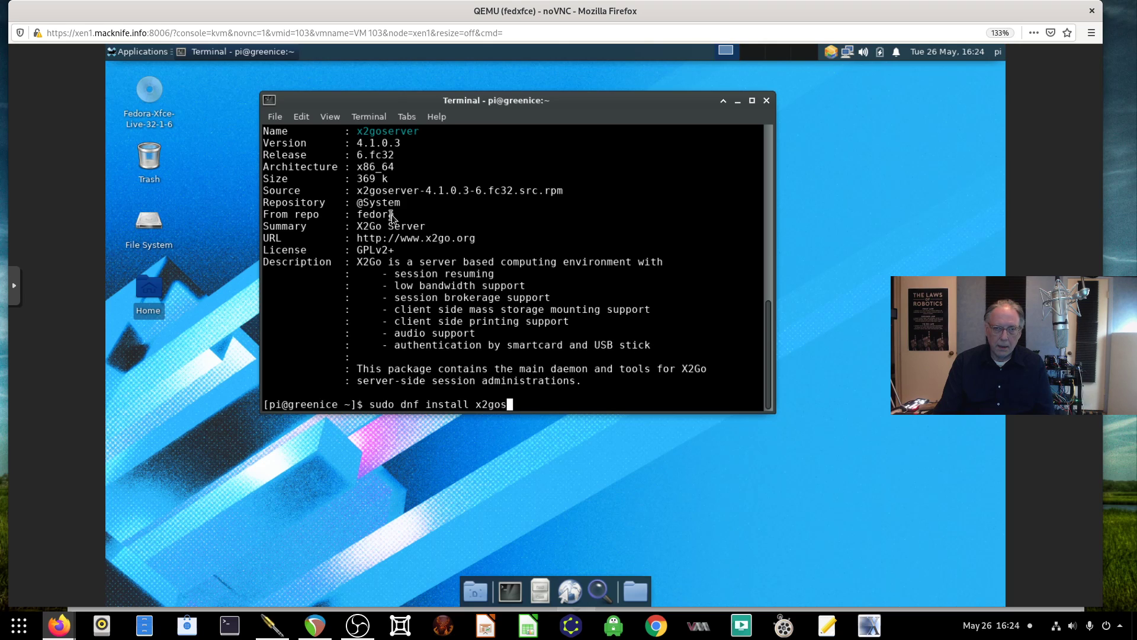
type("erver")
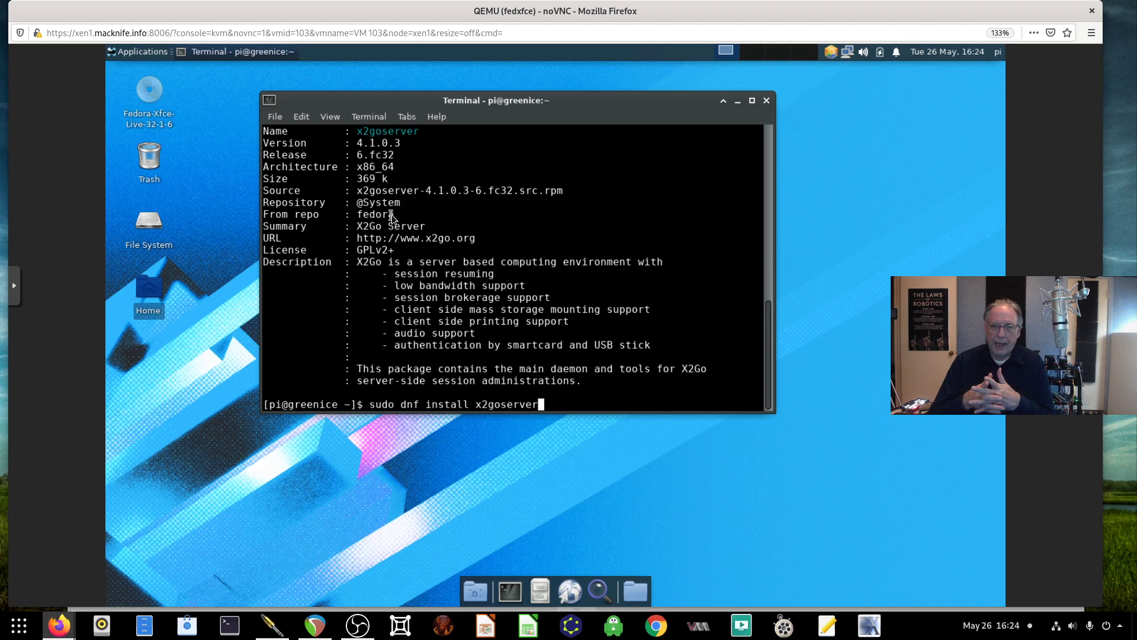
key("Return")
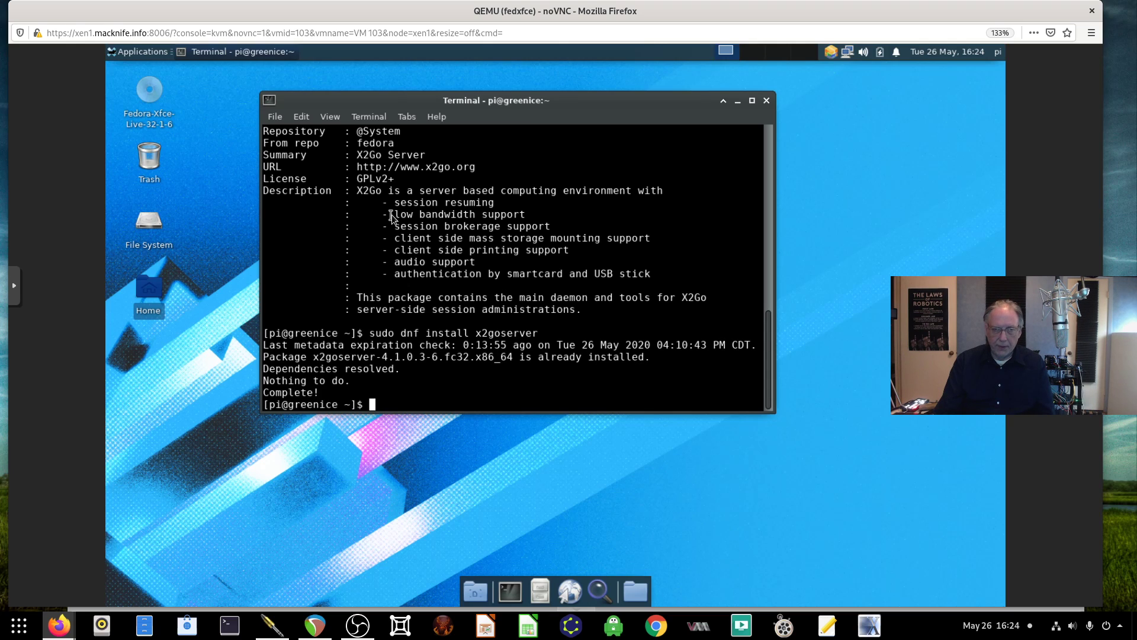
Run 'sudo systemctl status ssh' then 'status sshd', confirming sshd is active (running).
type("sudo")
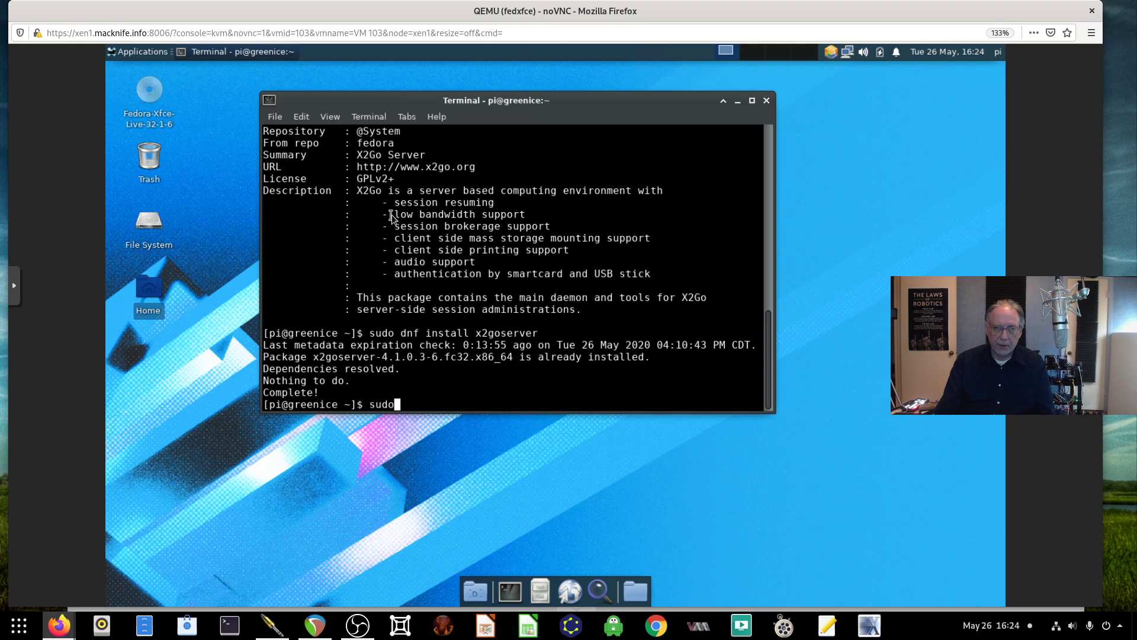
type(" syst")
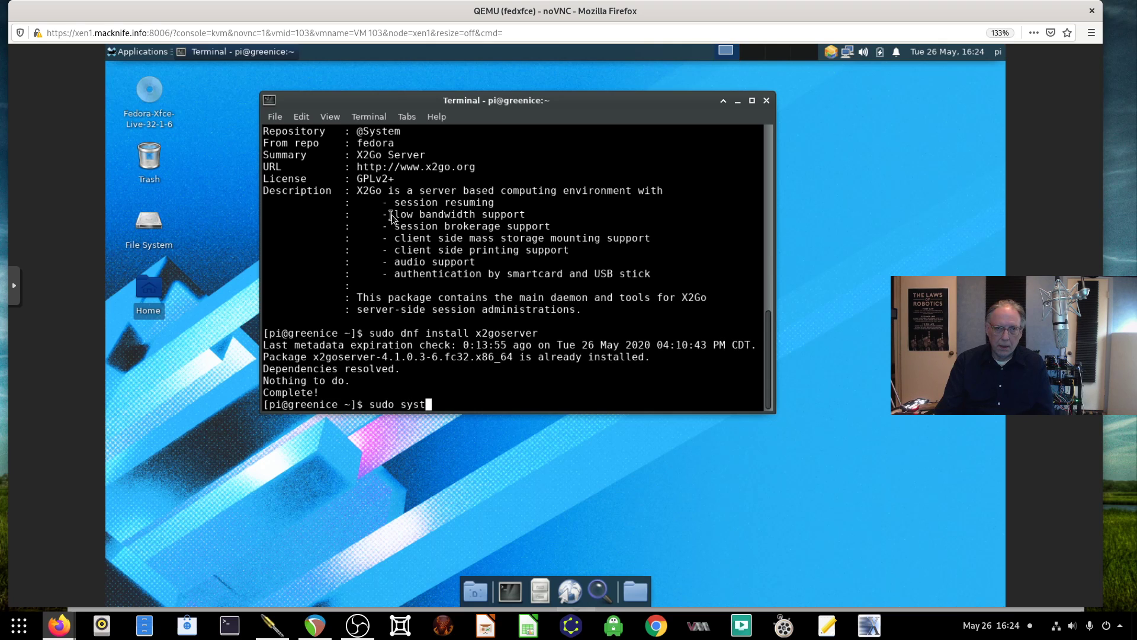
type("emctl status ss")
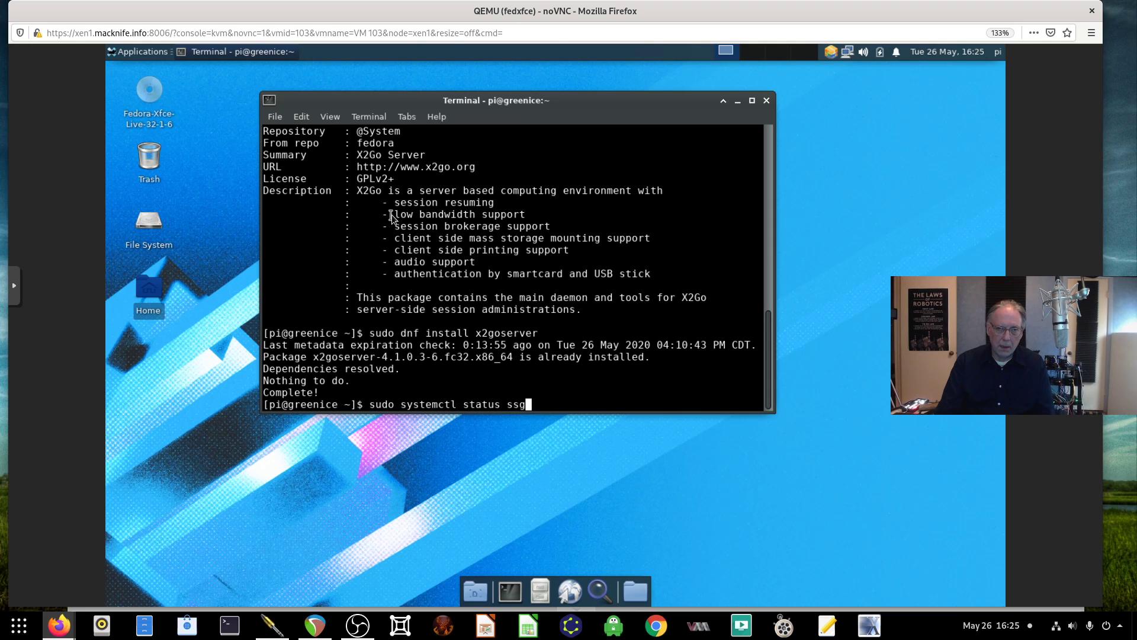
type("h")
key("Return")
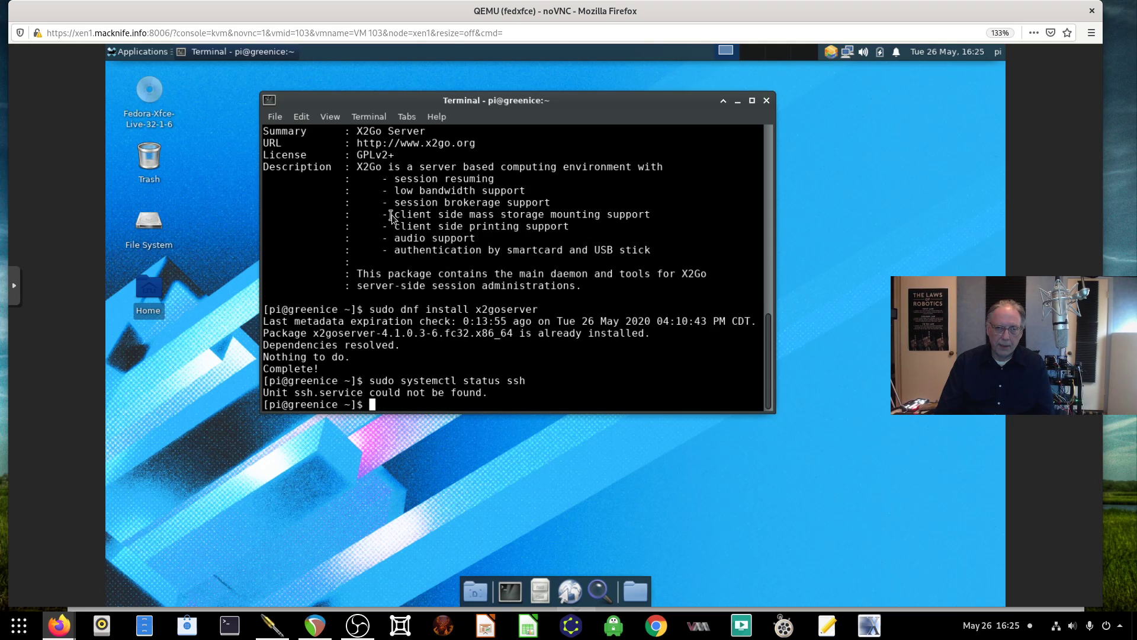
key("Up")
type("d")
key("Return")
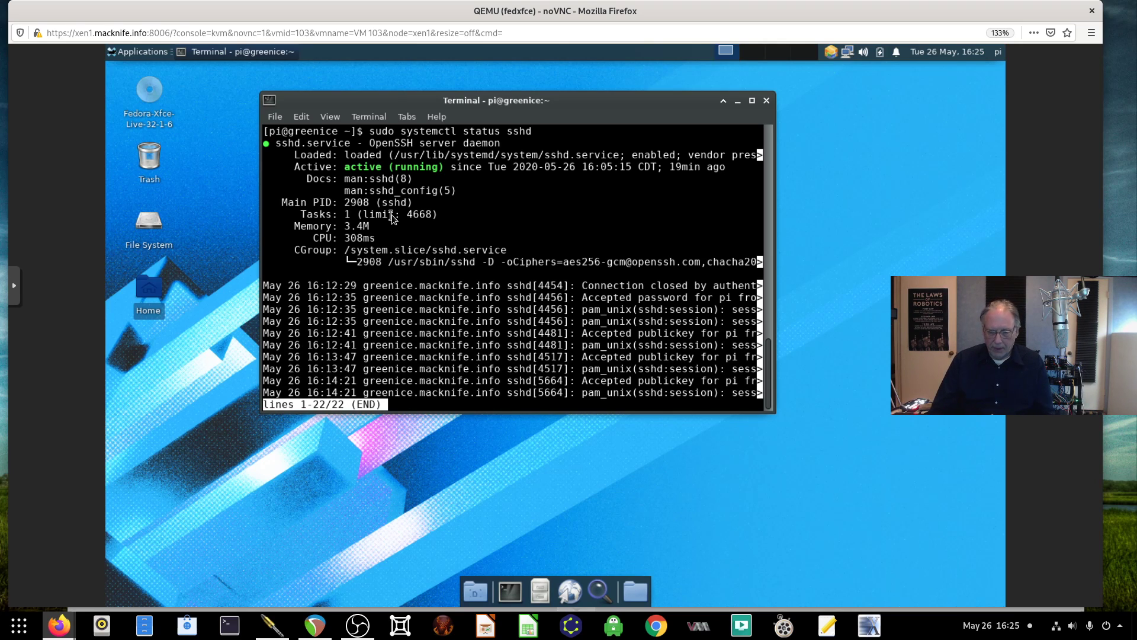
key("q")
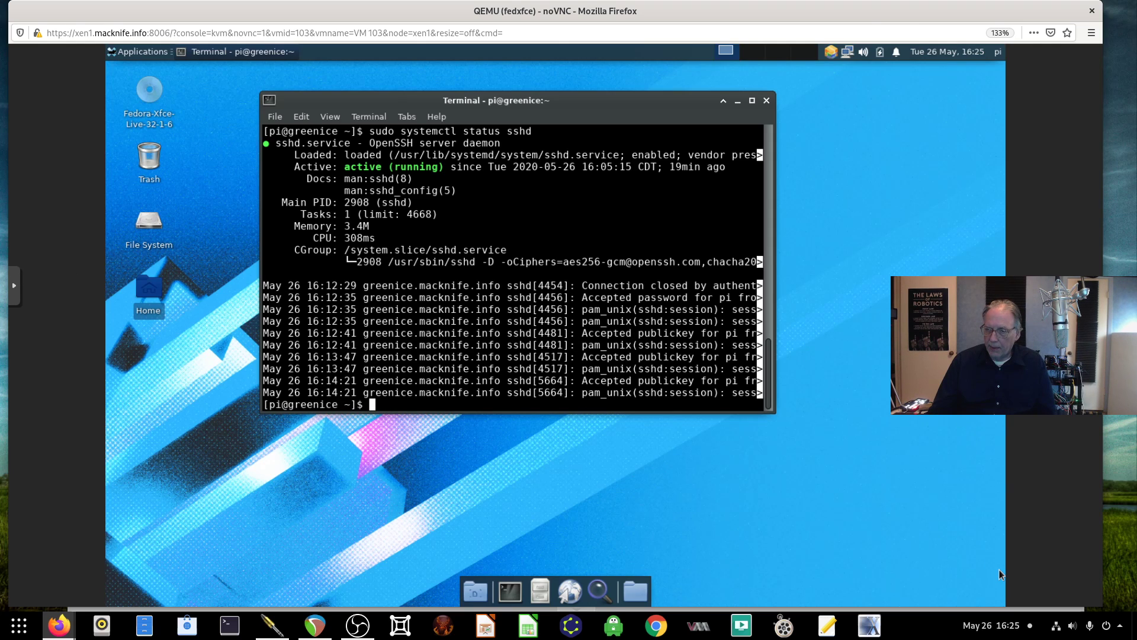
key("alt+Tab")
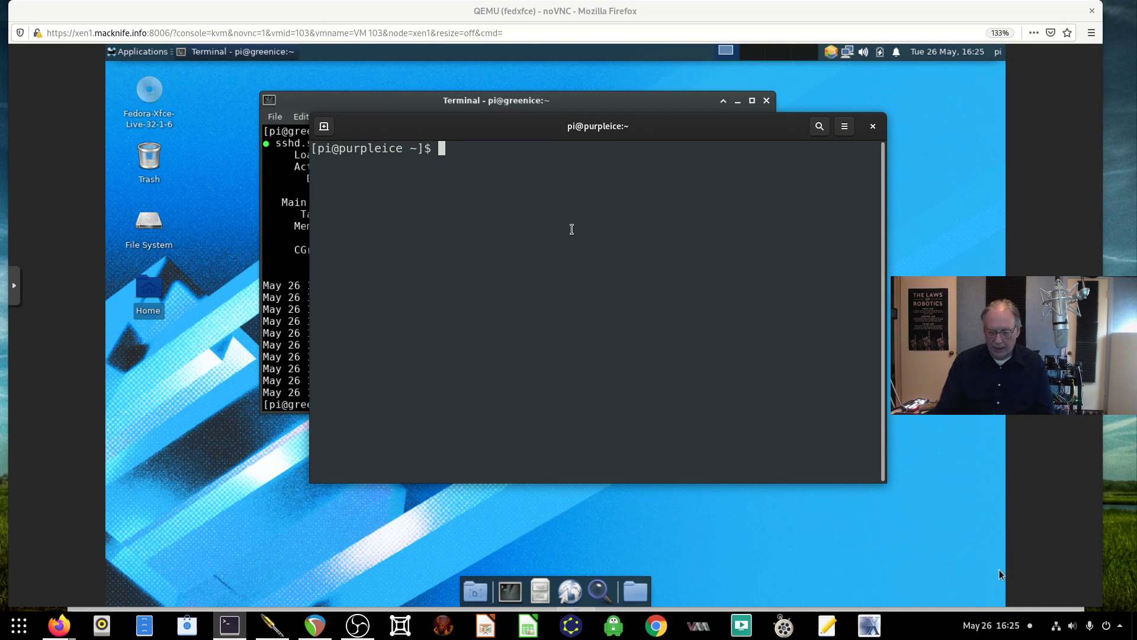
List the ~/.ssh folder on purpleice to check for an existing SSH key.
type("ssh-keygen")
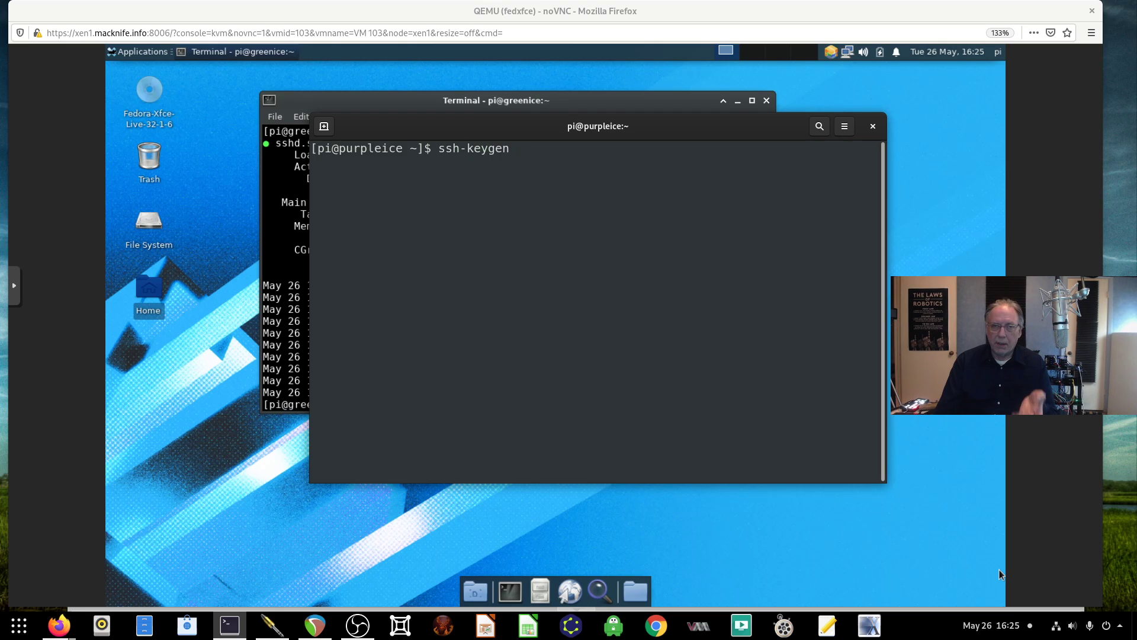
key("BackSpace")
key("BackSpace")
key("BackSpace")
key("BackSpace")
key("BackSpace")
key("BackSpace")
key("BackSpace")
key("BackSpace")
key("BackSpace")
key("BackSpace")
type("ls ~/")
key("BackSpace")
key("BackSpace")
type(".ssh/ke")
key("BackSpace")
key("BackSpace")
key("BackSpace")
key("Return")
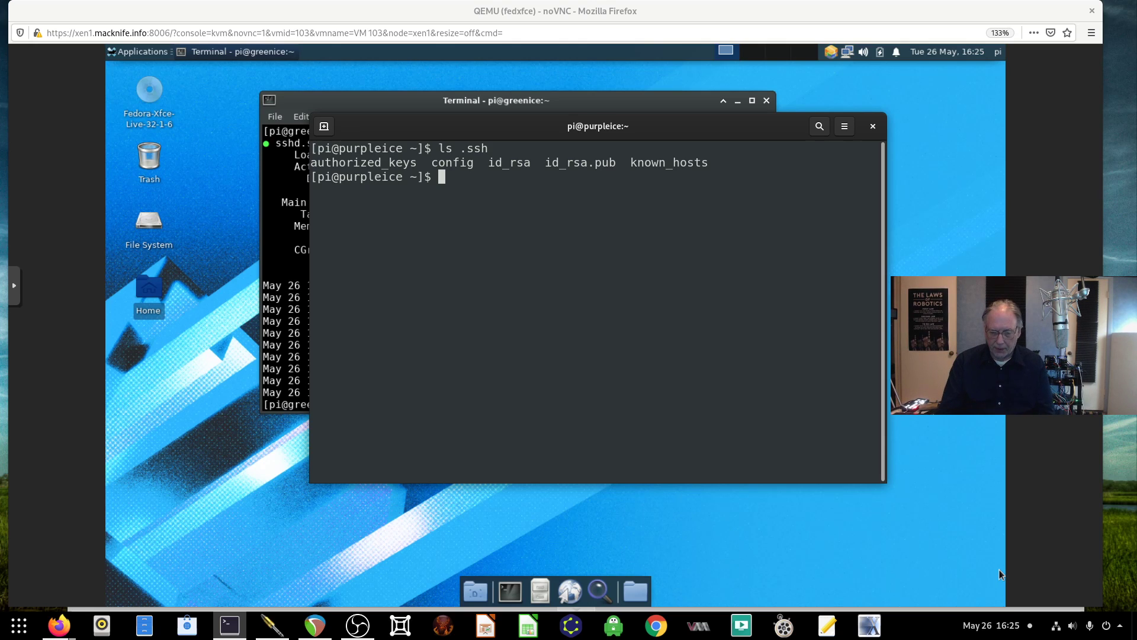
Run 'ssh-copy-id pi@greenice', which finds the key already installed.
type("ssh-cop")
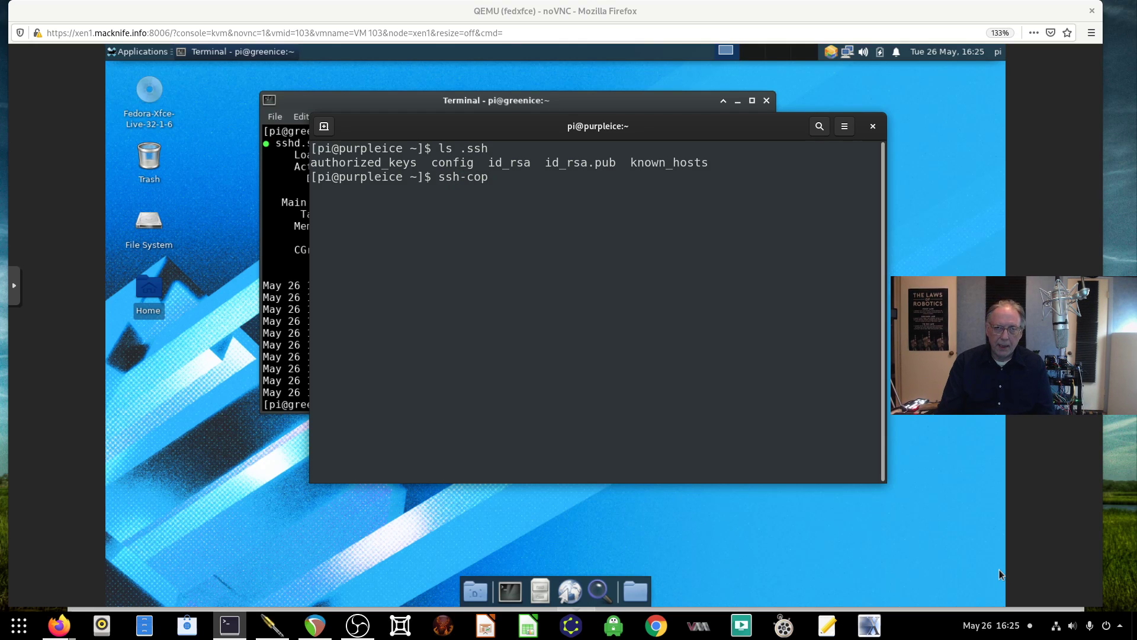
type("y-id pi")
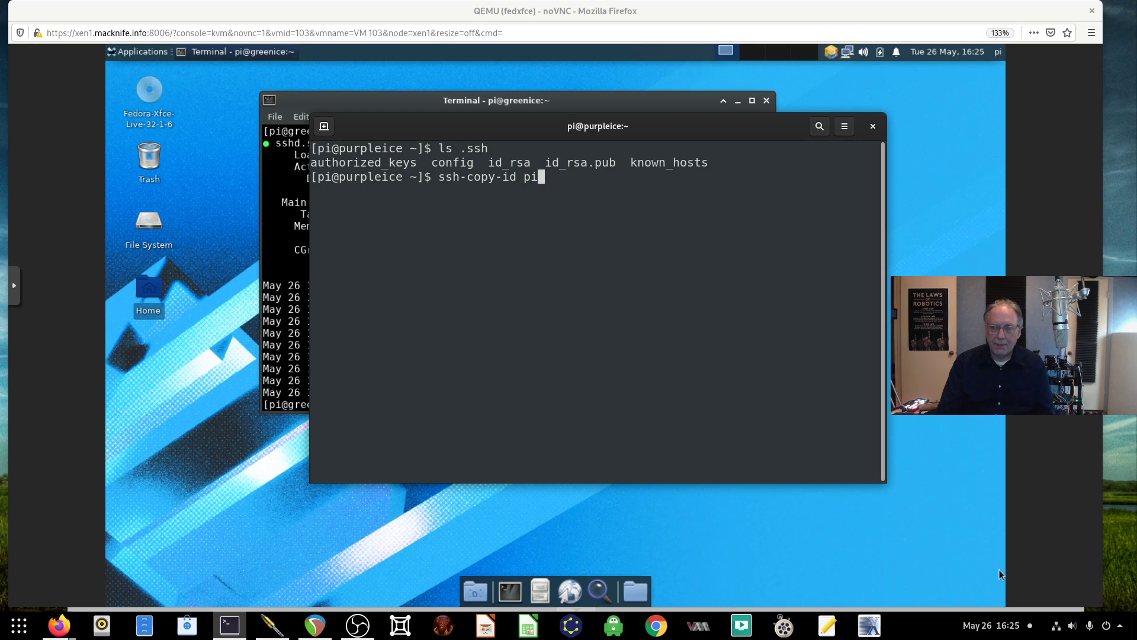
type("@")
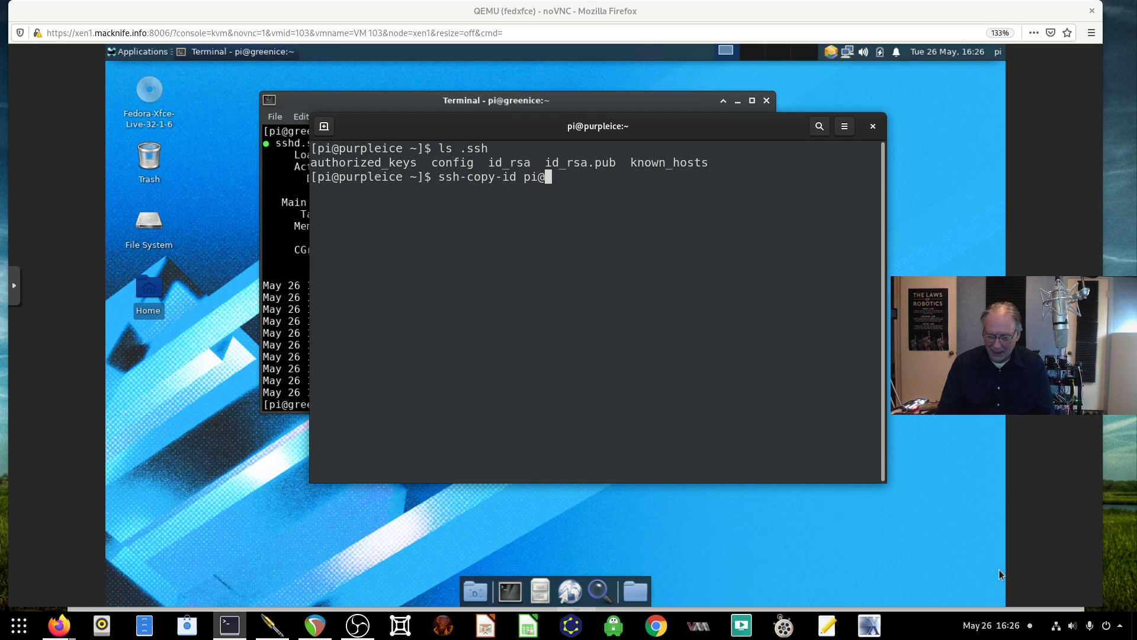
type("greenice")
key("Return")
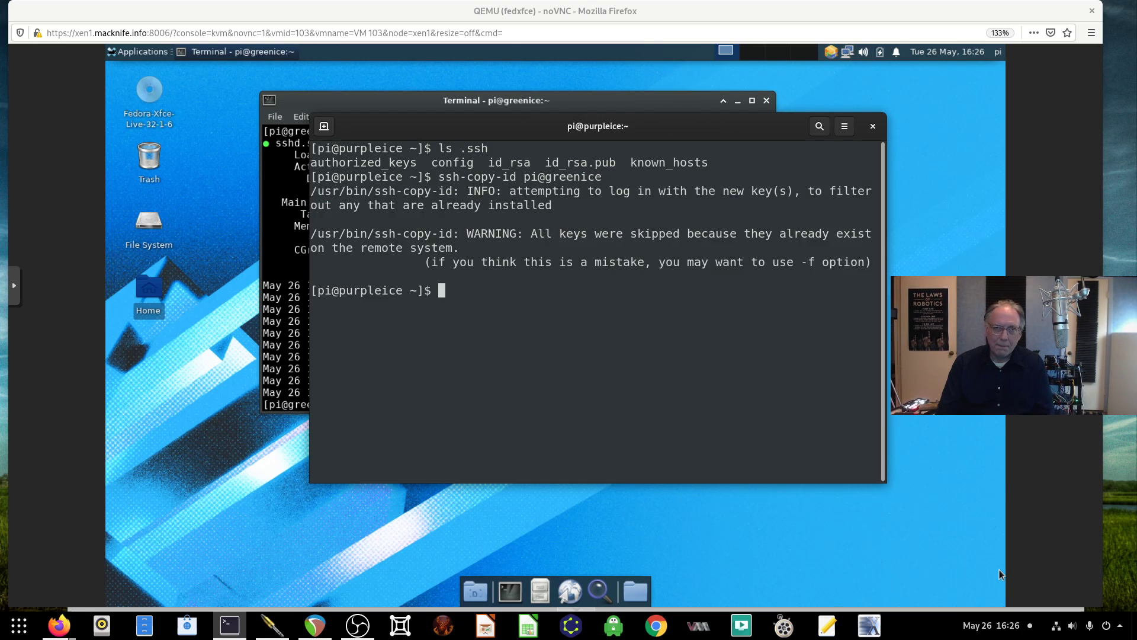
Log in to pi@greenice over SSH without a password, list its home folder, and exit.
type("ssh pi@greenice")
key("Return")
type("ls")
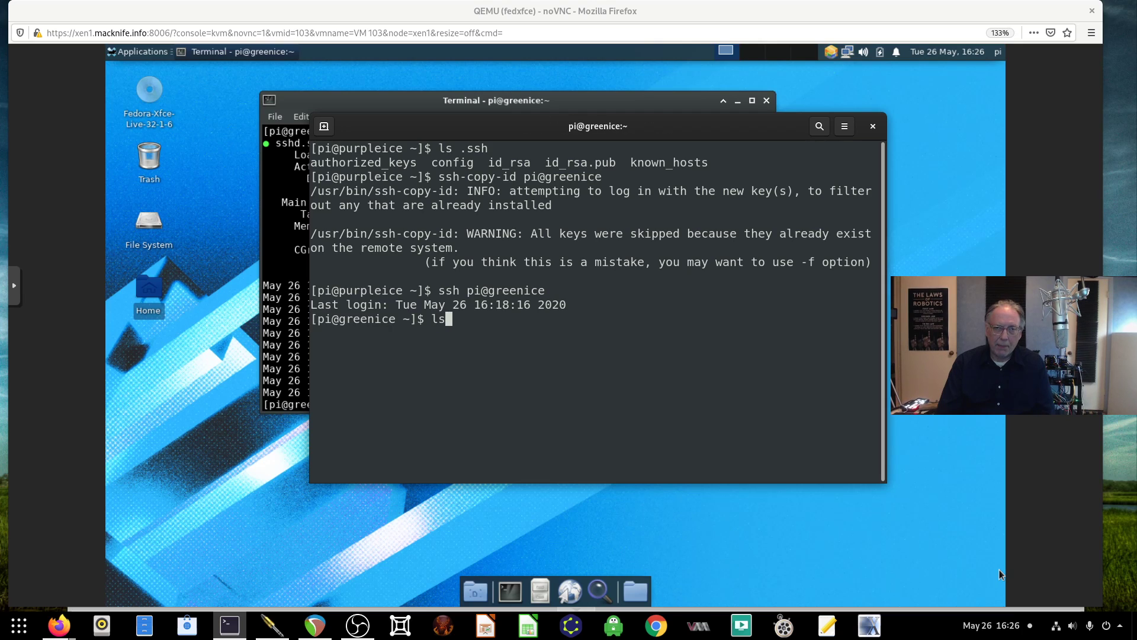
key("Return")
type("exit")
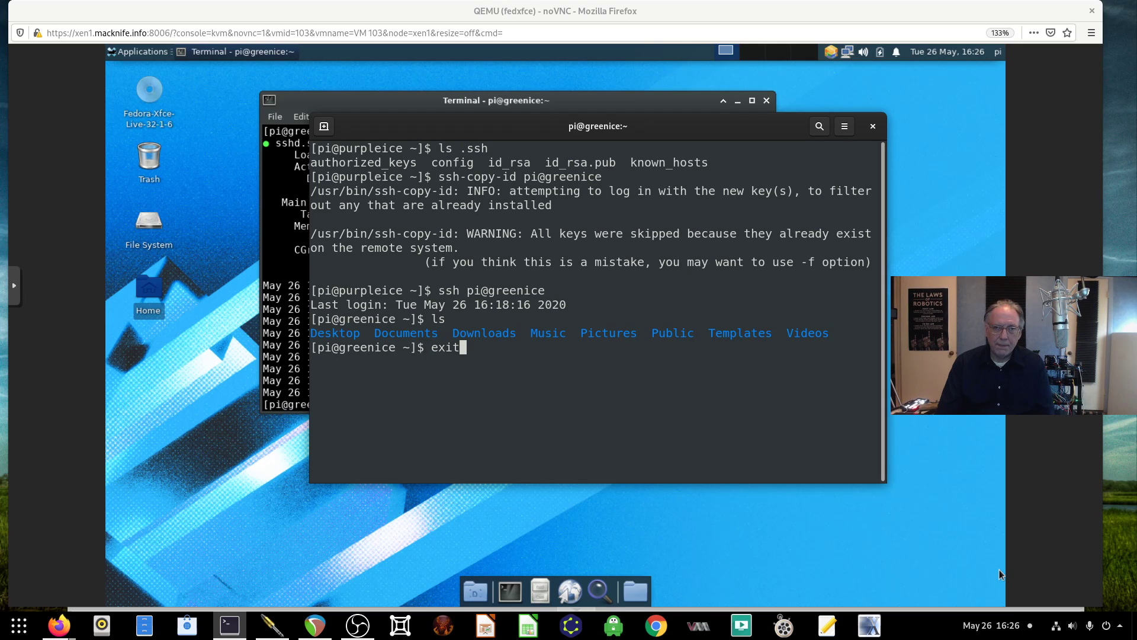
key("Return")
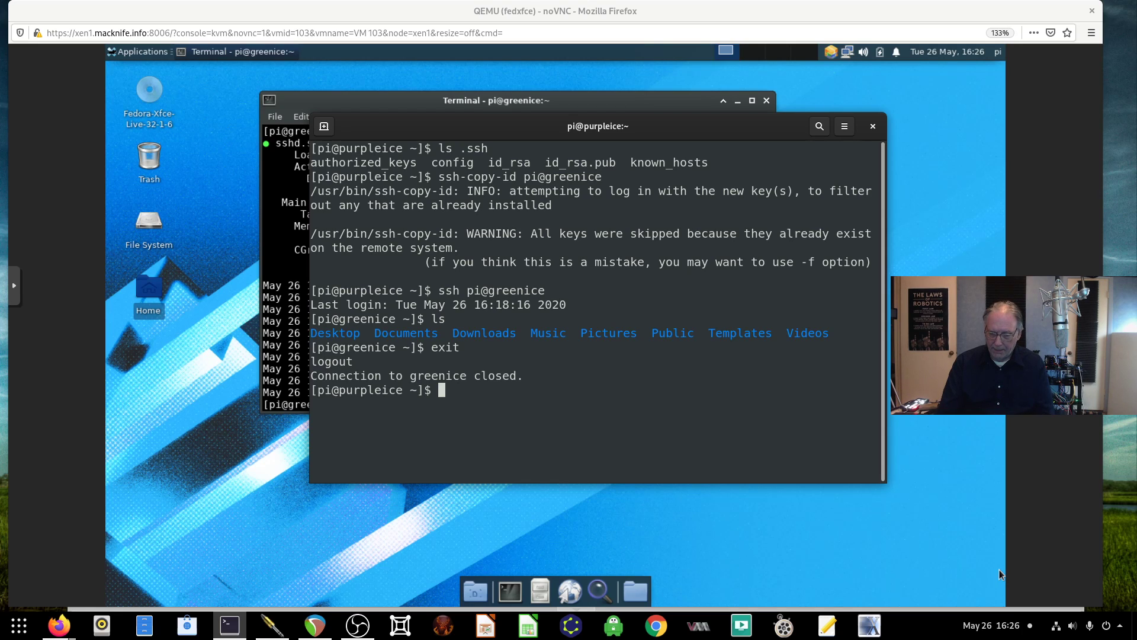
Search dnf for x2go packages, then draft a sudo dnf install x2goclient command and cancel it.
type("dnf searc")
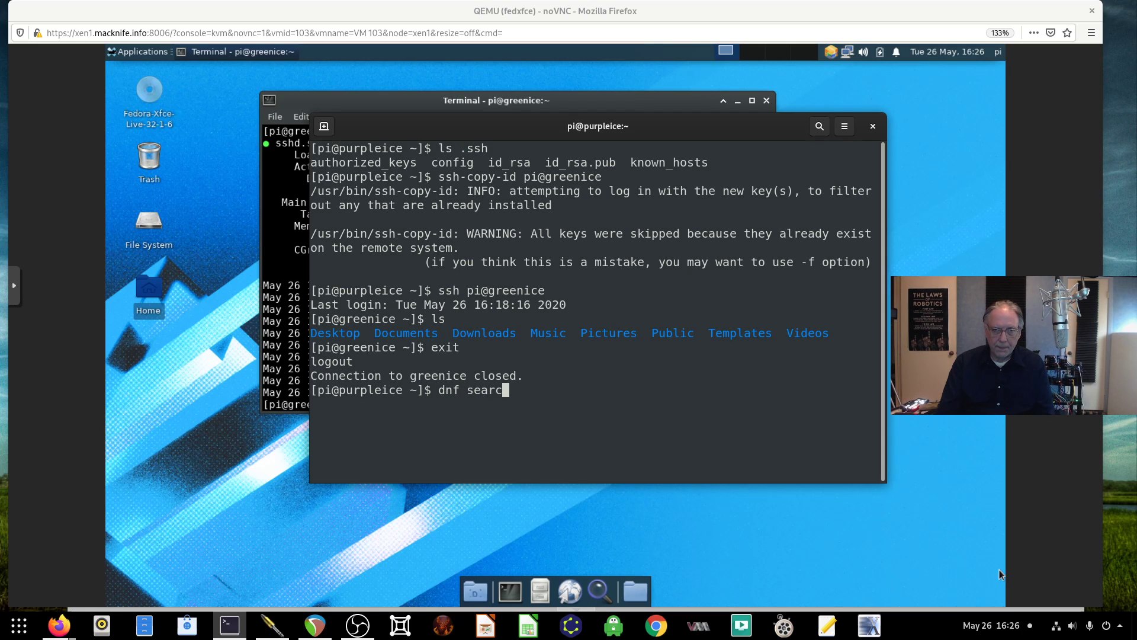
type("h x2go")
key("Return")
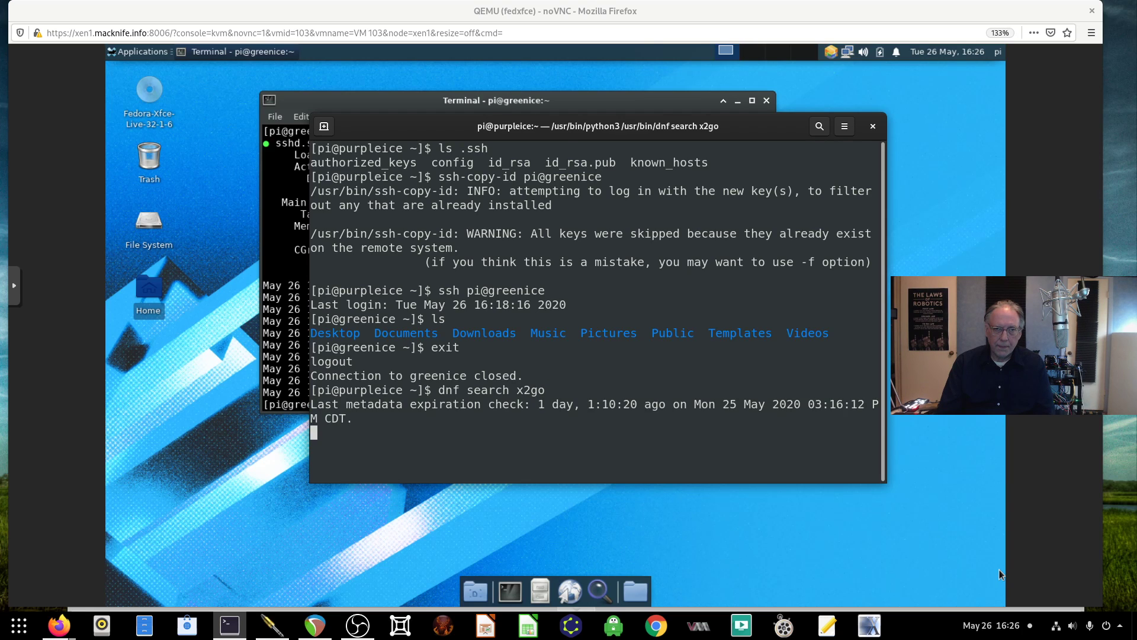
type("sudo x2")
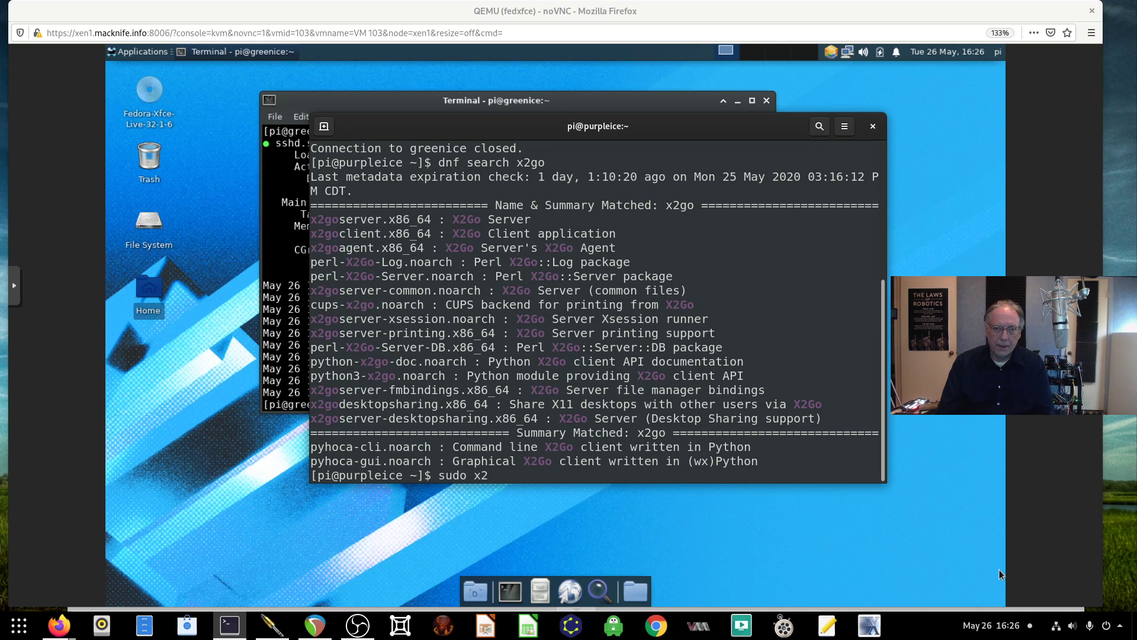
type("goclient")
key("Left")
key("Left")
key("Left")
key("Left")
key("Left")
key("Left")
key("Left")
key("Left")
key("Left")
key("Left")
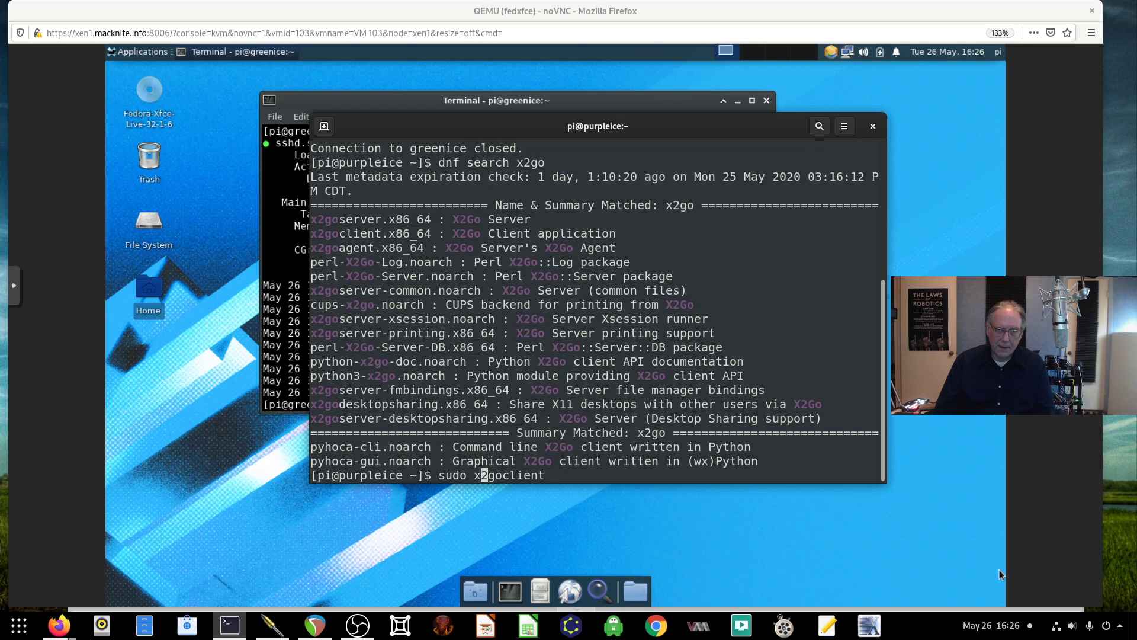
type("dnf ins")
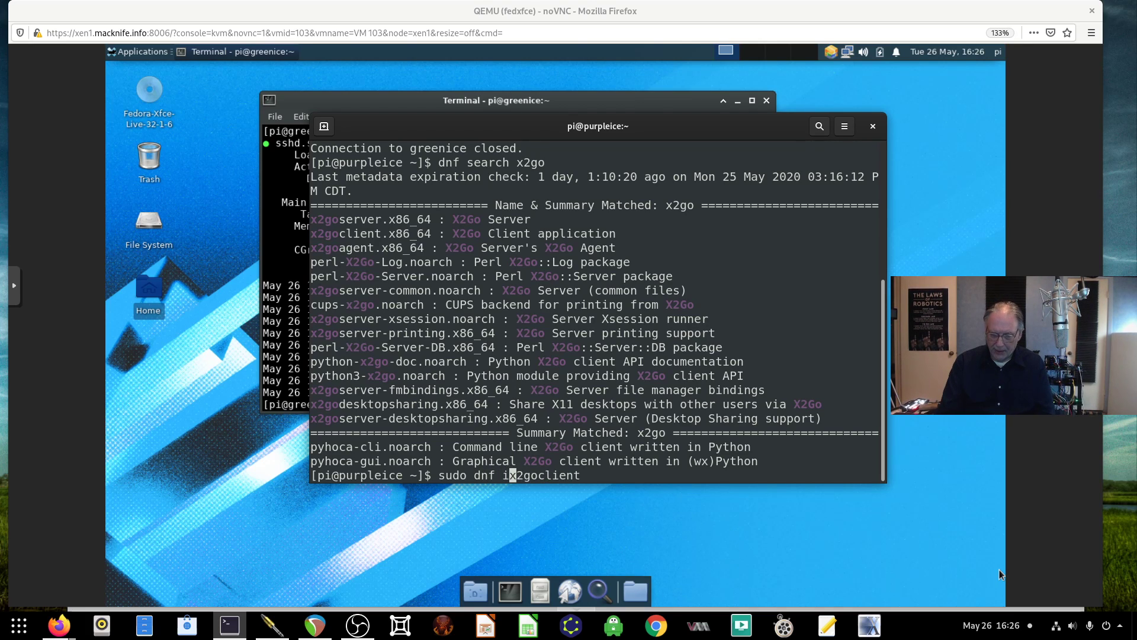
type("tall")
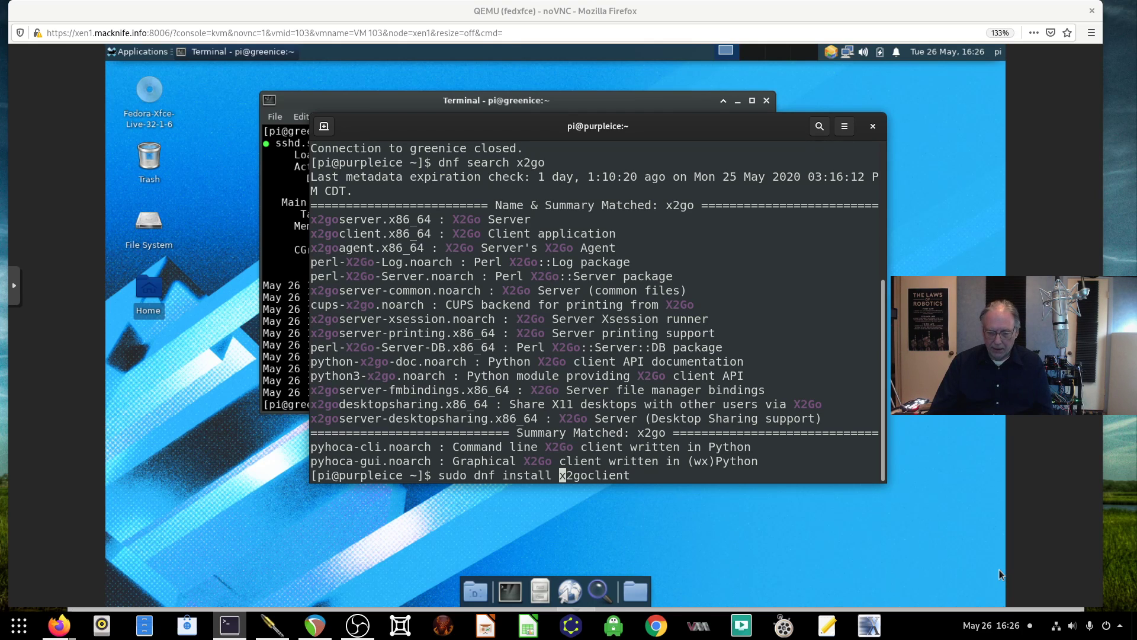
key("ctrl+c")
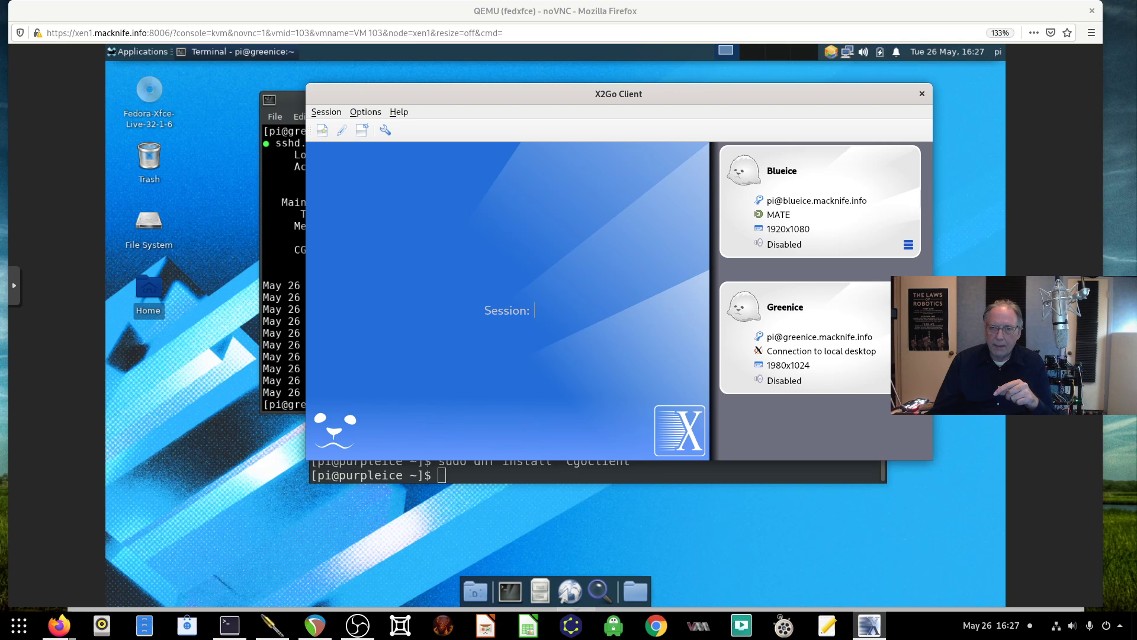
Open the Greenice session preferences and set its session type to XFCE.
left_click(908, 381)
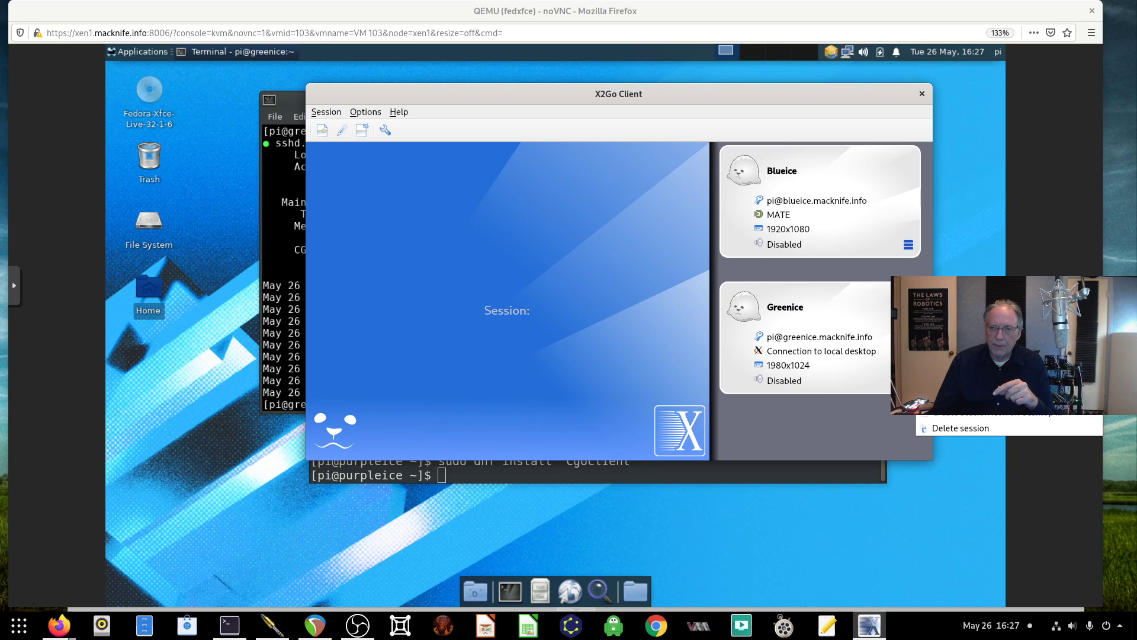
left_click(960, 398)
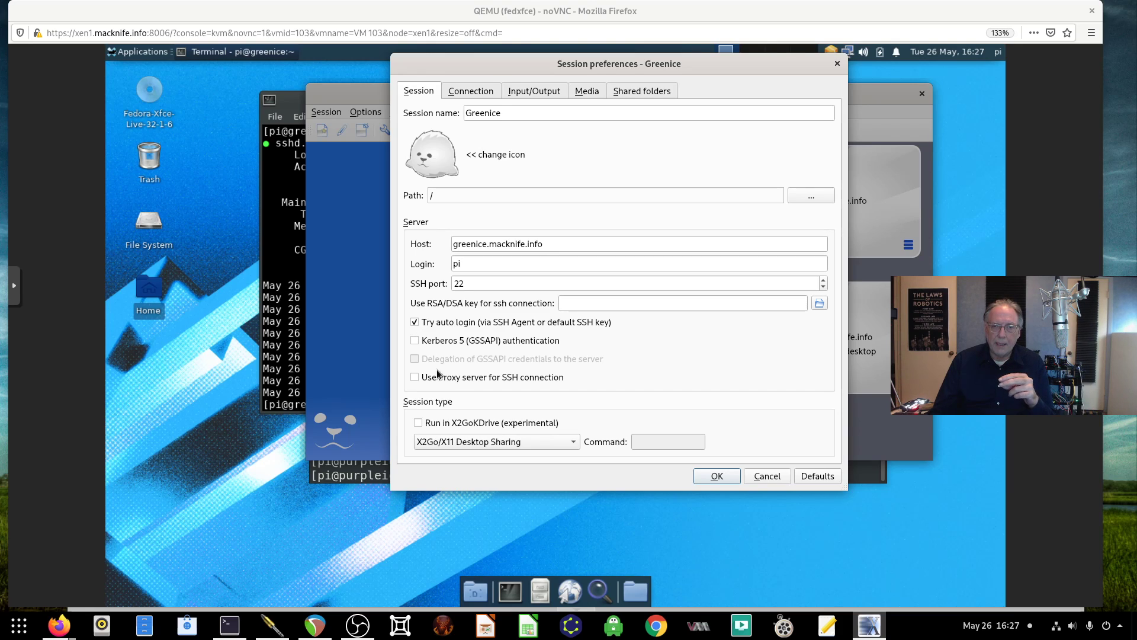
left_click(565, 445)
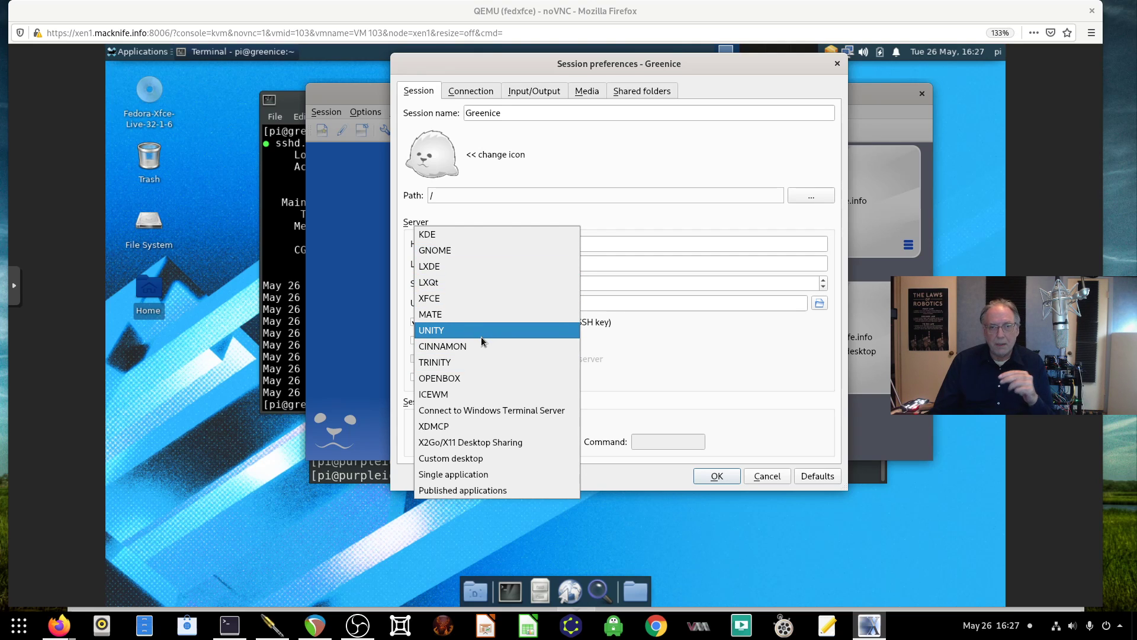
left_click(486, 305)
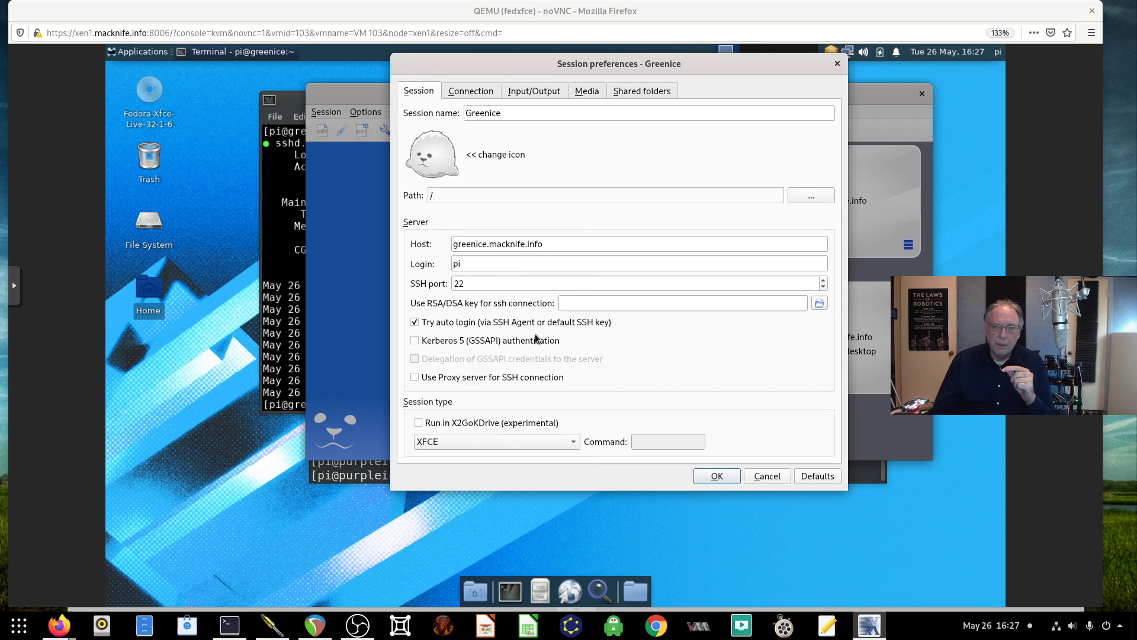
left_click(517, 443)
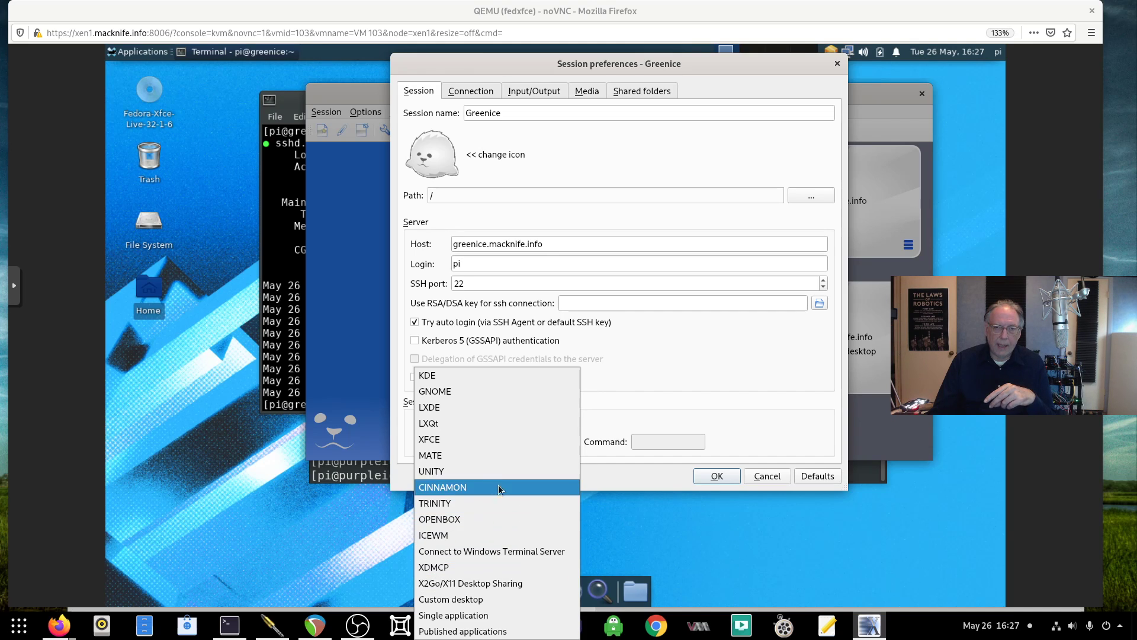
left_click(486, 442)
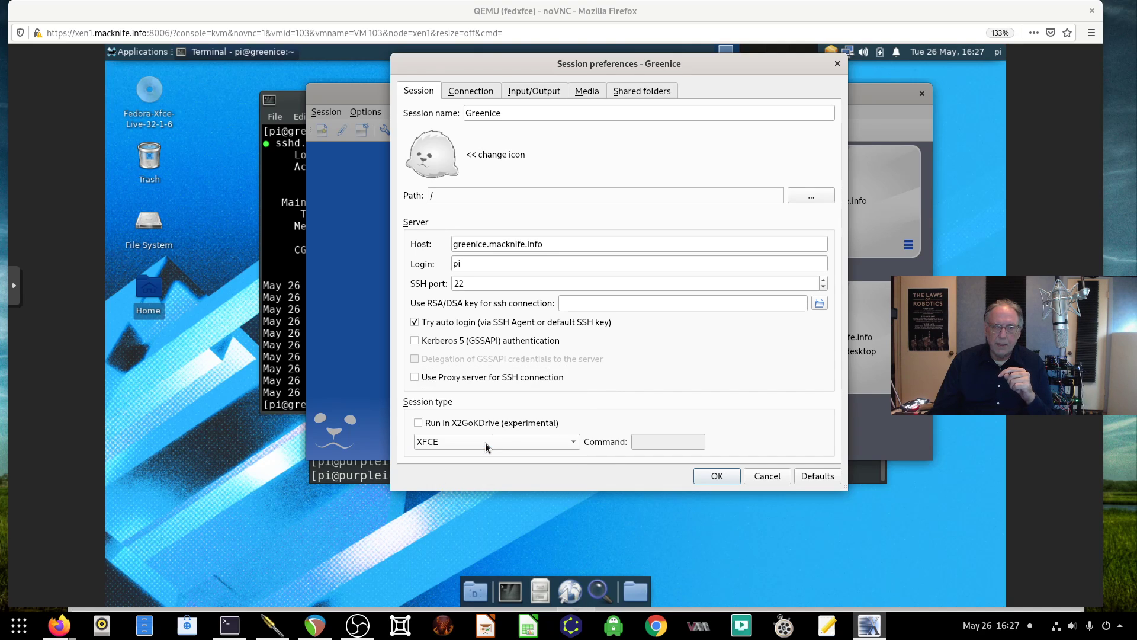
Check Greenice's connection settings, keeping 16m-jpeg compression, then view its Input/Output settings.
left_click(468, 91)
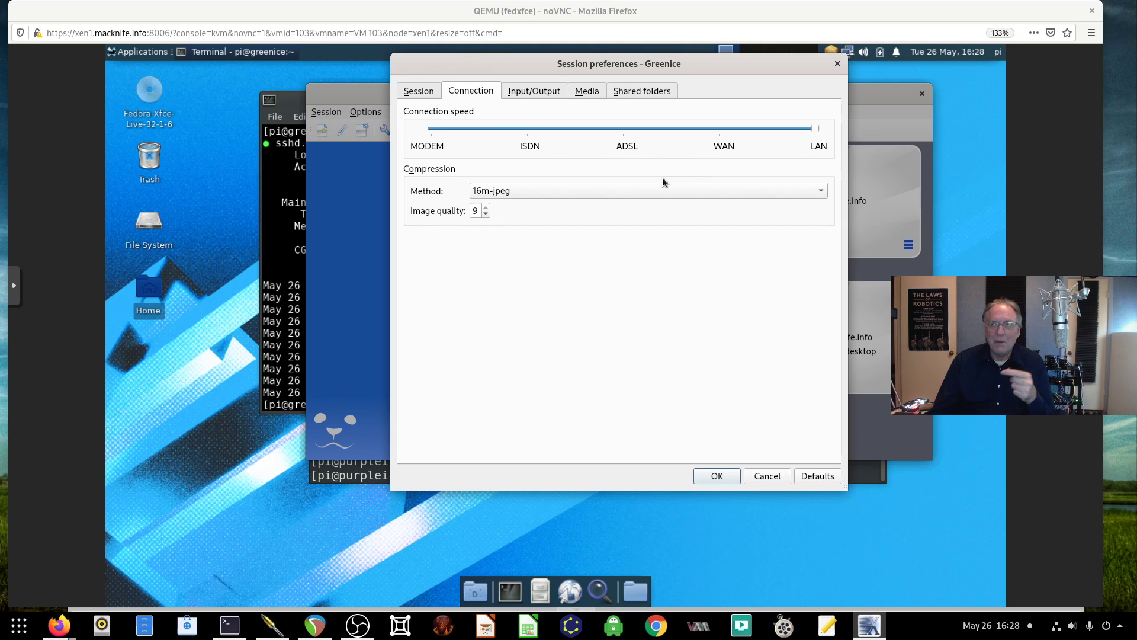
left_click(562, 190)
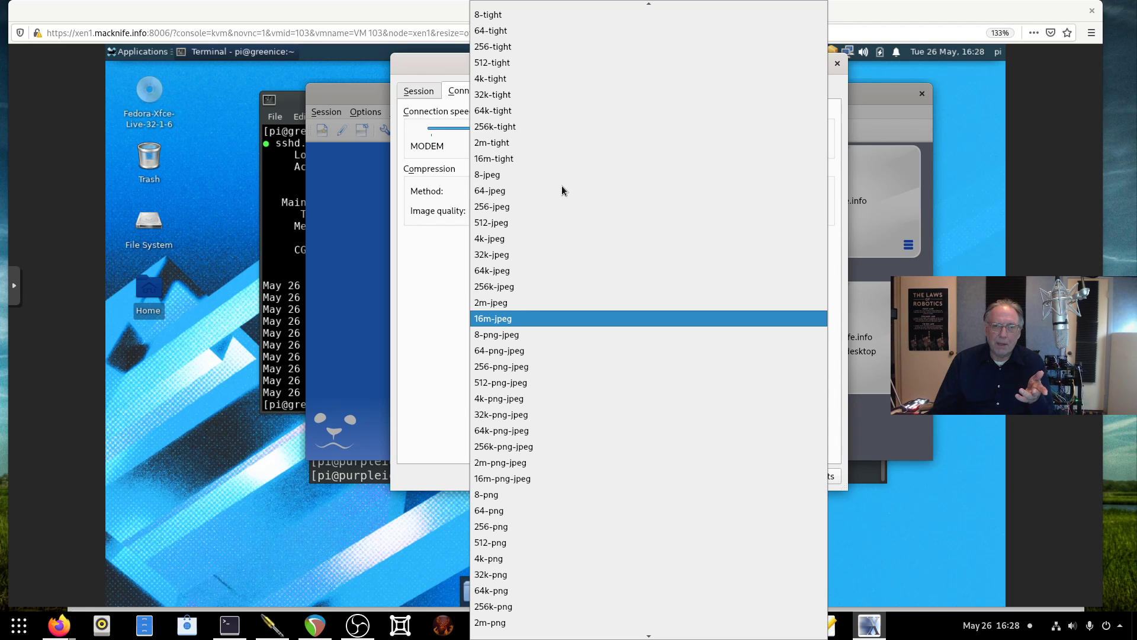
key("Escape")
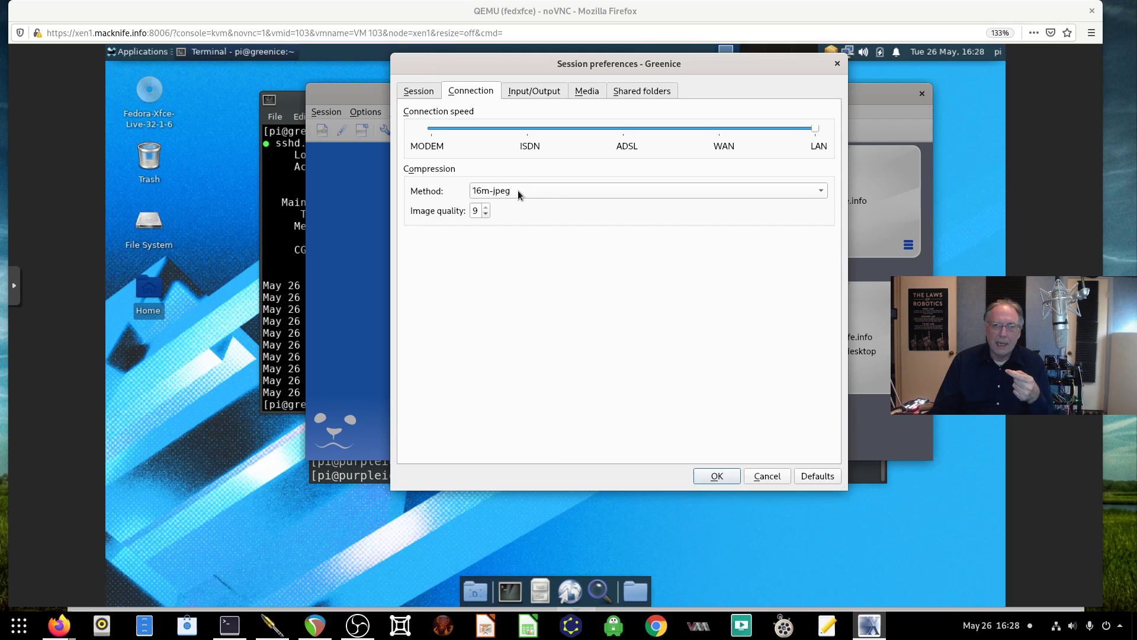
left_click(528, 94)
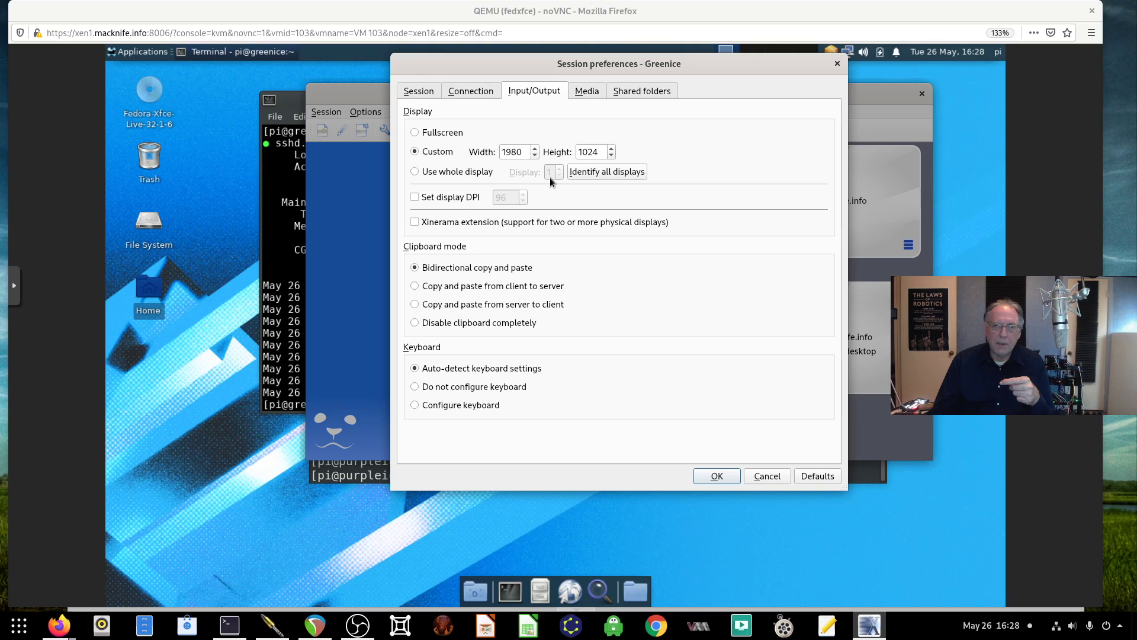
Toggle Set display DPI on and back off, then review the Media and Shared folders settings.
left_click(414, 198)
left_click(413, 199)
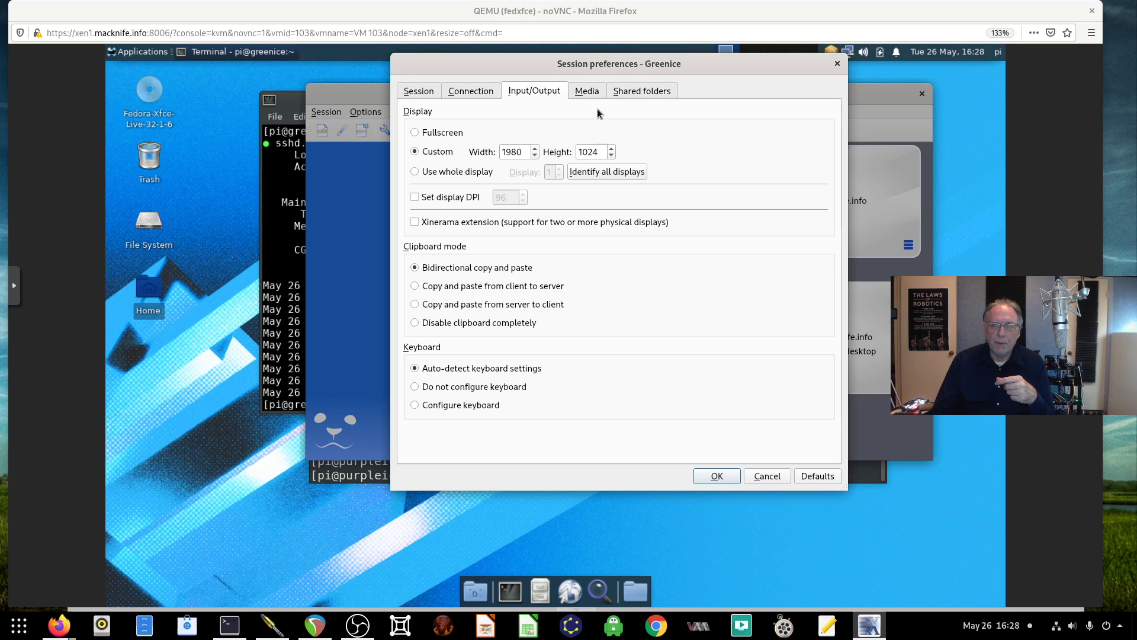
left_click(586, 91)
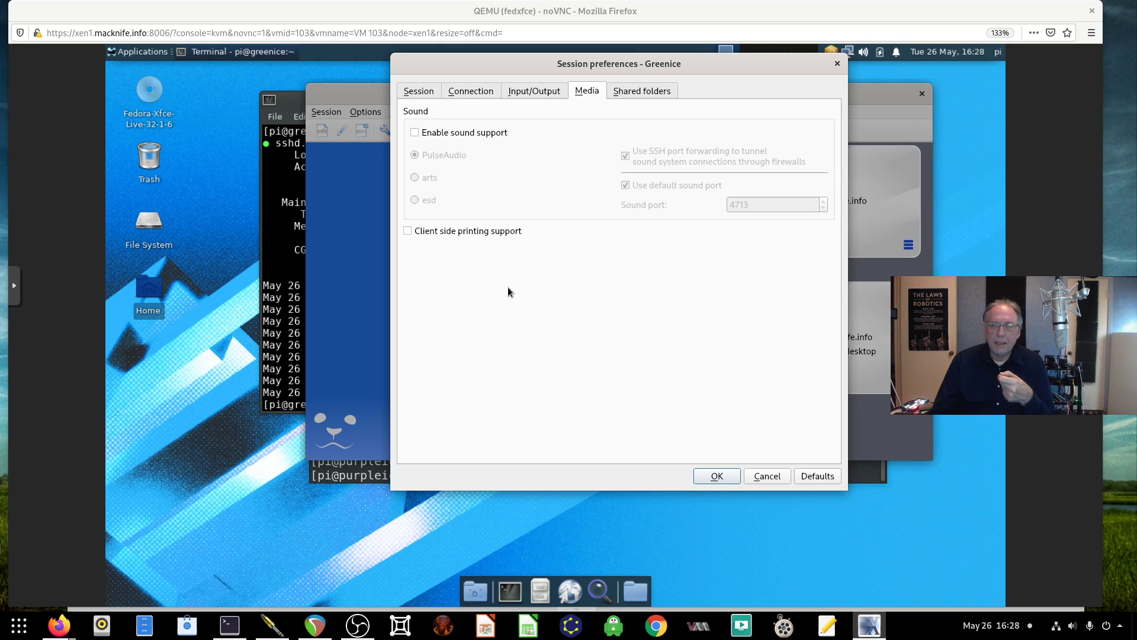
left_click(636, 90)
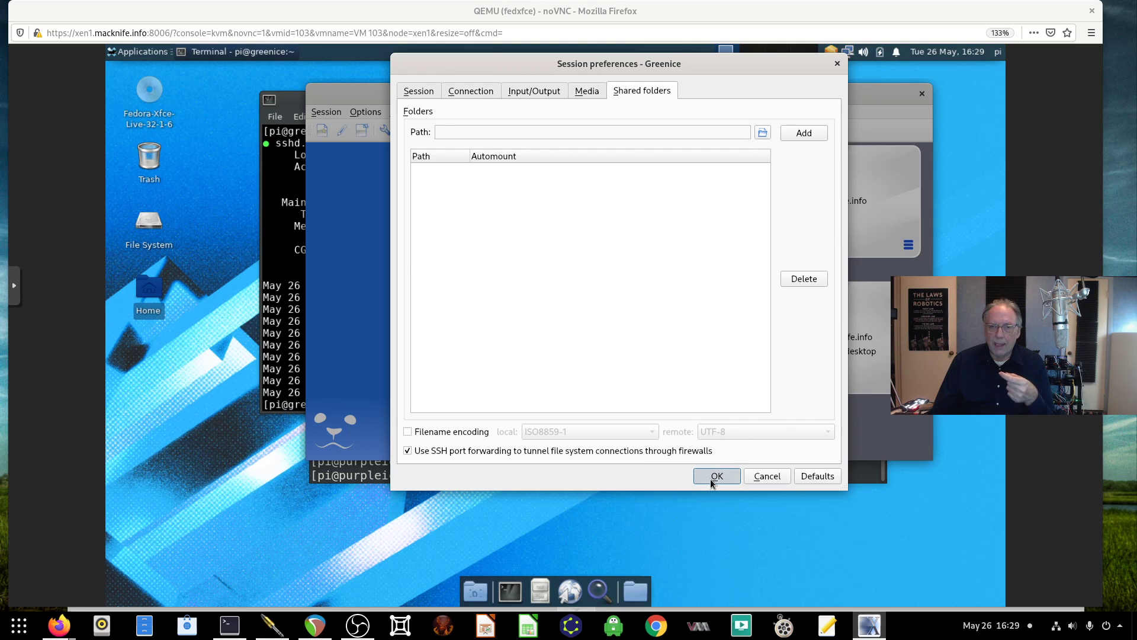
Save Greenice's XFCE preferences and launch the Greenice session.
left_click(712, 483)
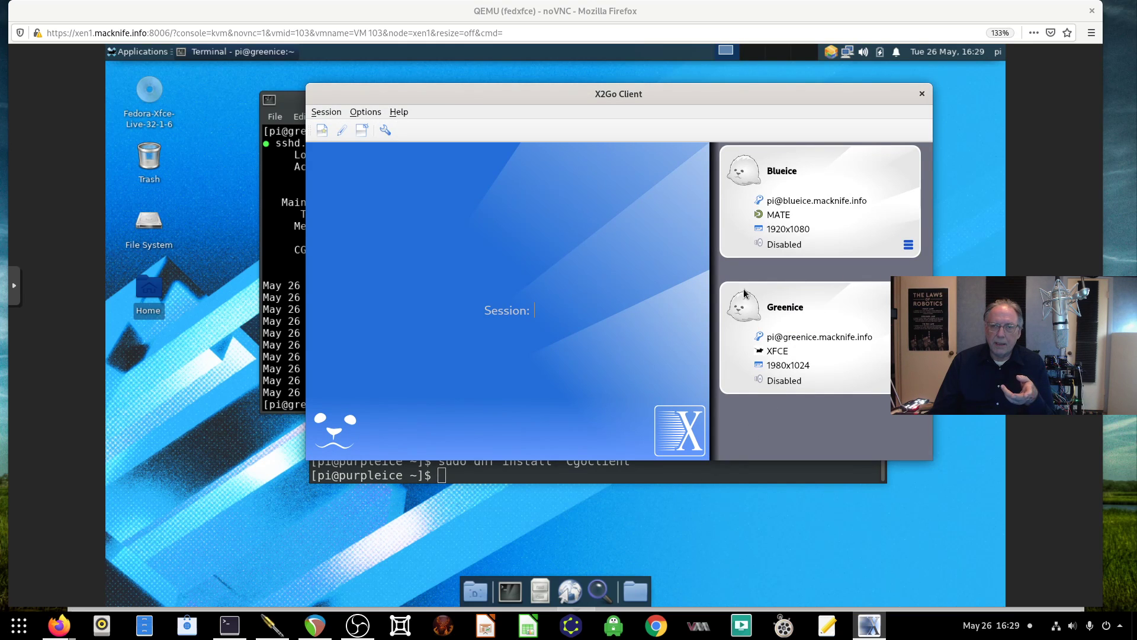
left_click(832, 353)
left_click(789, 307)
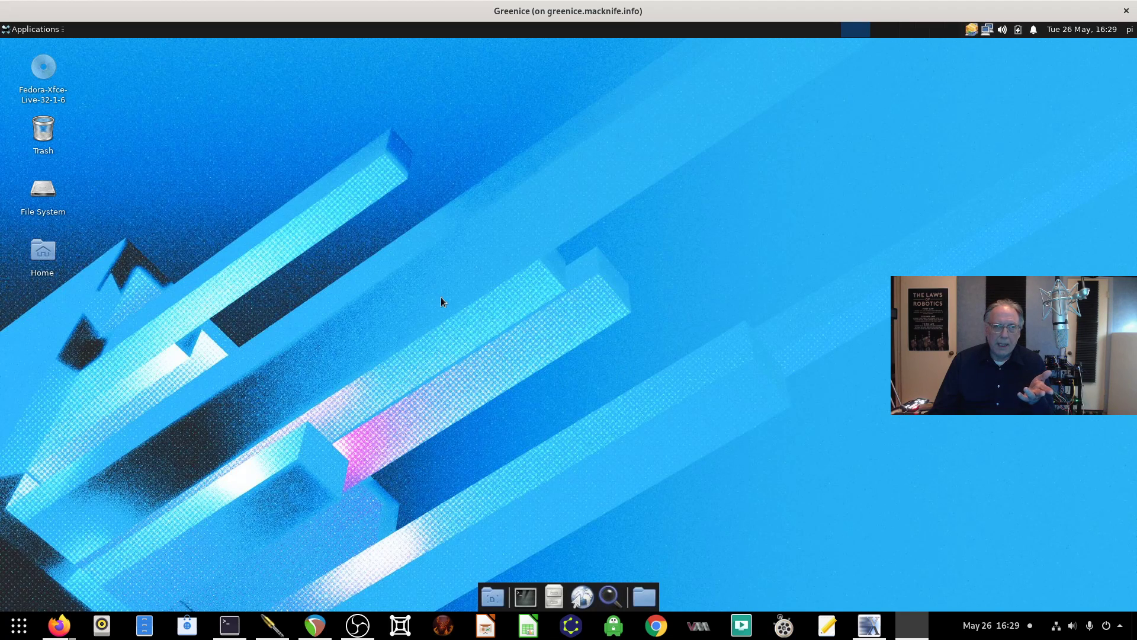
Drag the Greenice desktop window out of full screen and move it right.
left_click_drag(439, 10, 823, 82)
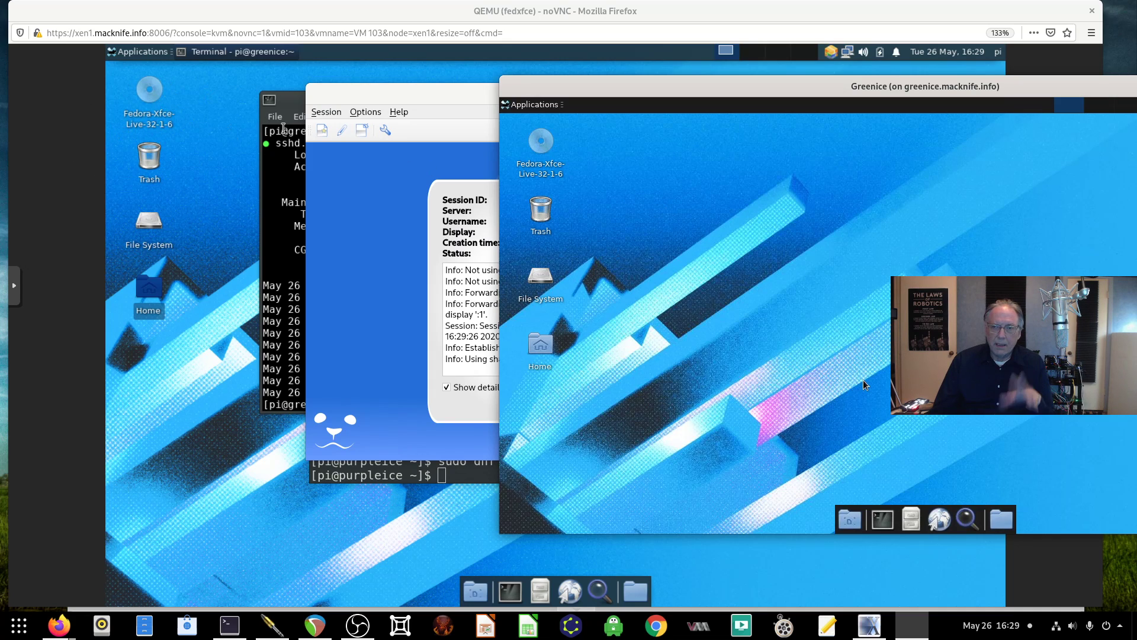
Log out of the Greenice XFCE session from its Applications menu.
left_click(538, 104)
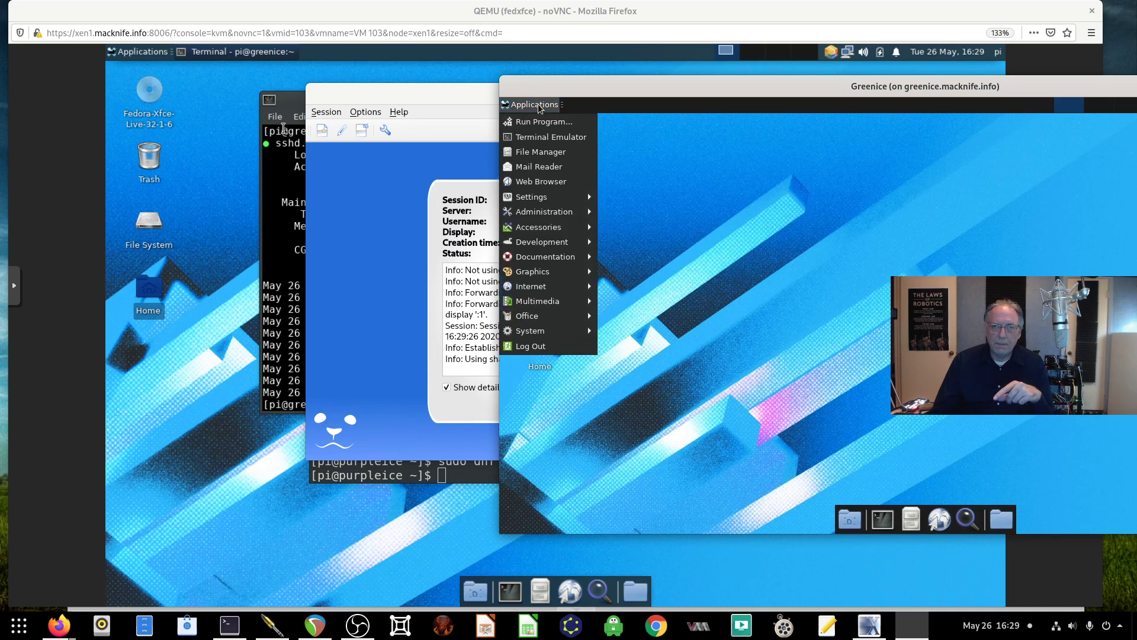
left_click(567, 345)
left_click(868, 306)
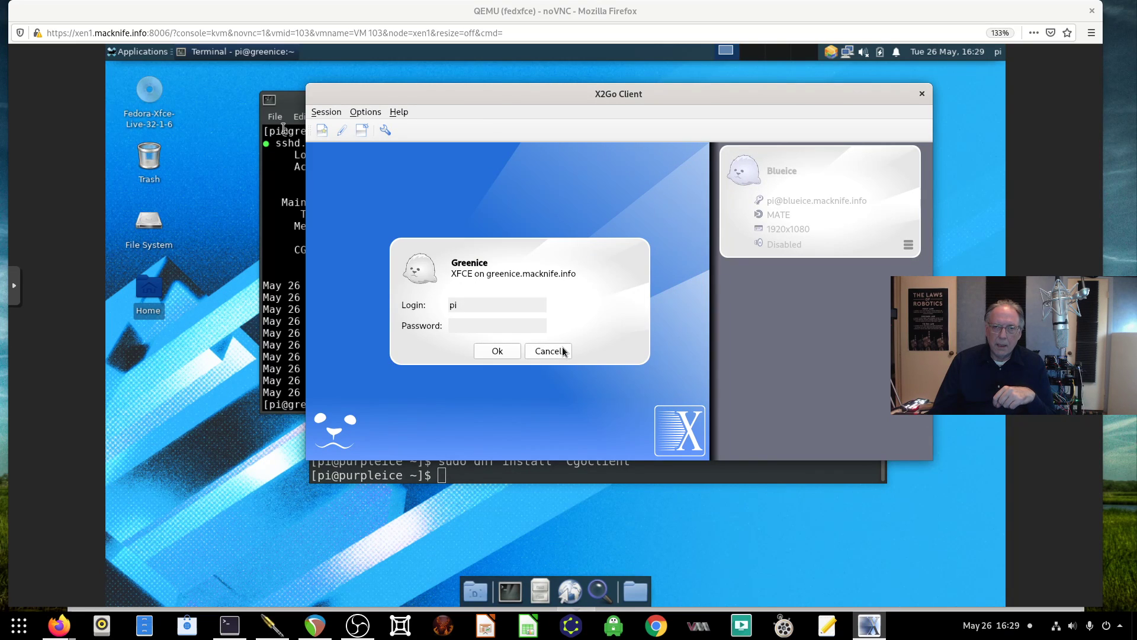
Dismiss the login prompt and set Greenice's session type to Connection to local desktop.
left_click(563, 351)
left_click(795, 349)
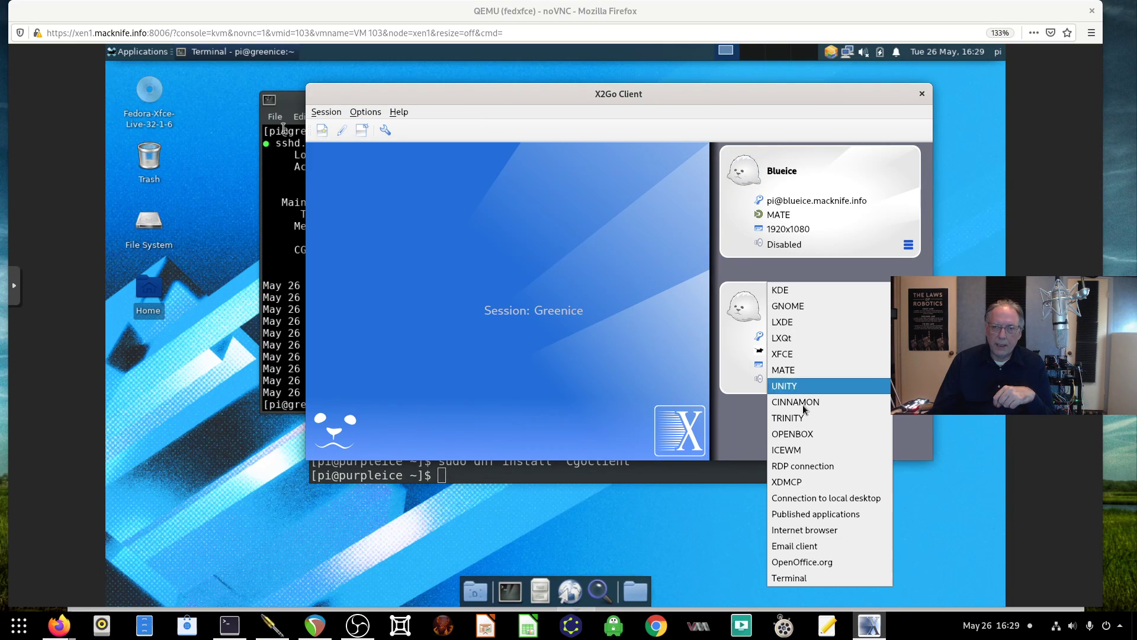
left_click(823, 499)
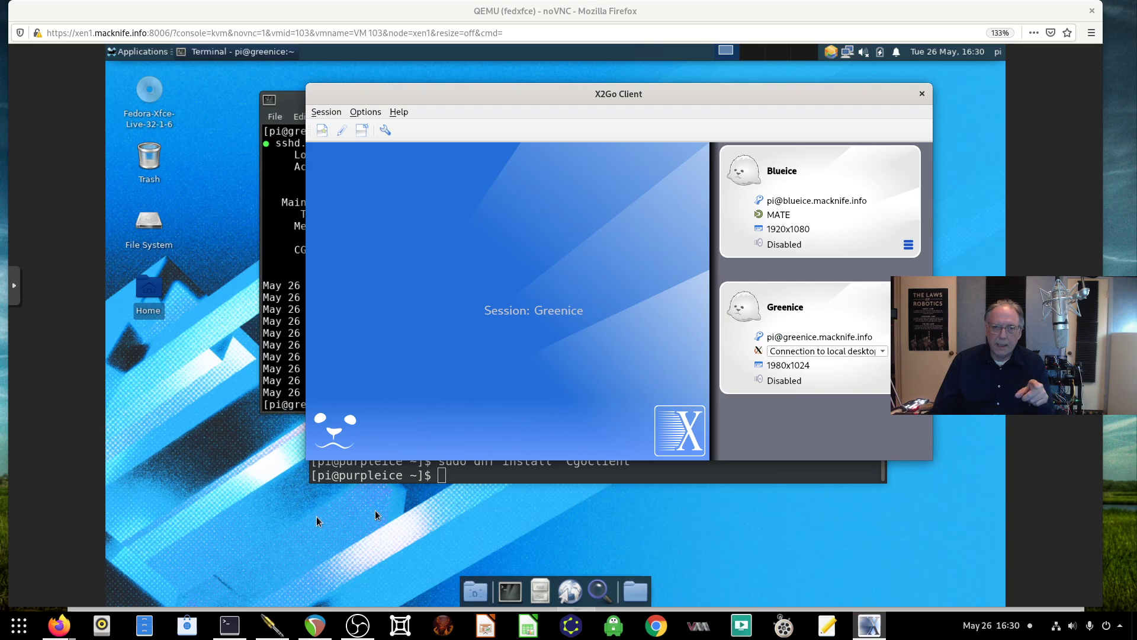
Start the Greenice session with full access to its local desktop and move the window right.
left_click(780, 312)
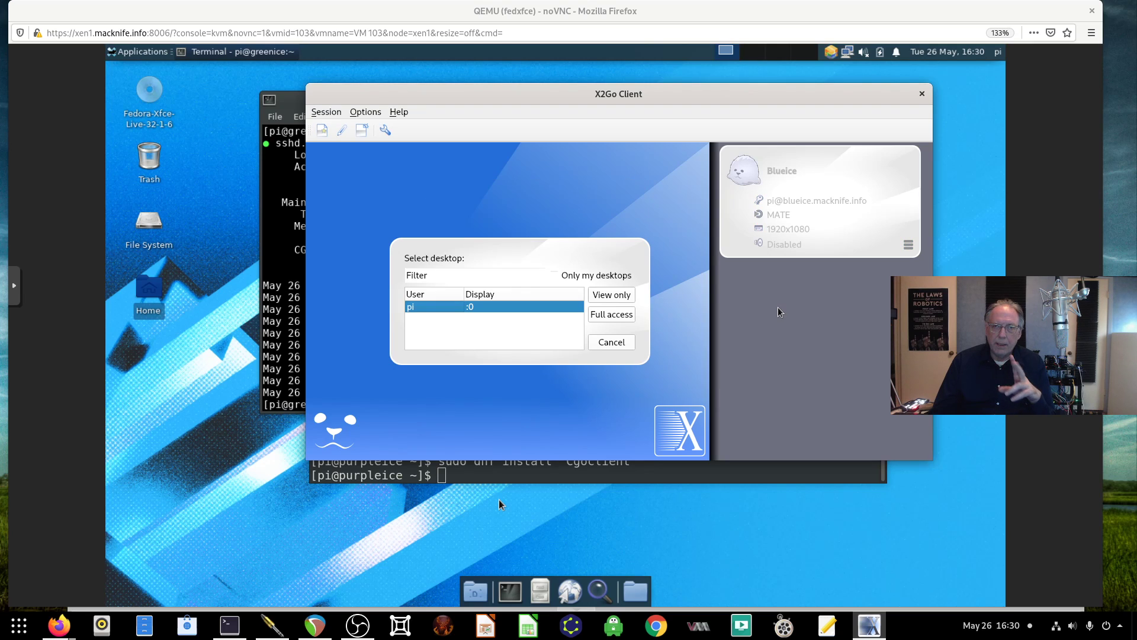
left_click(604, 317)
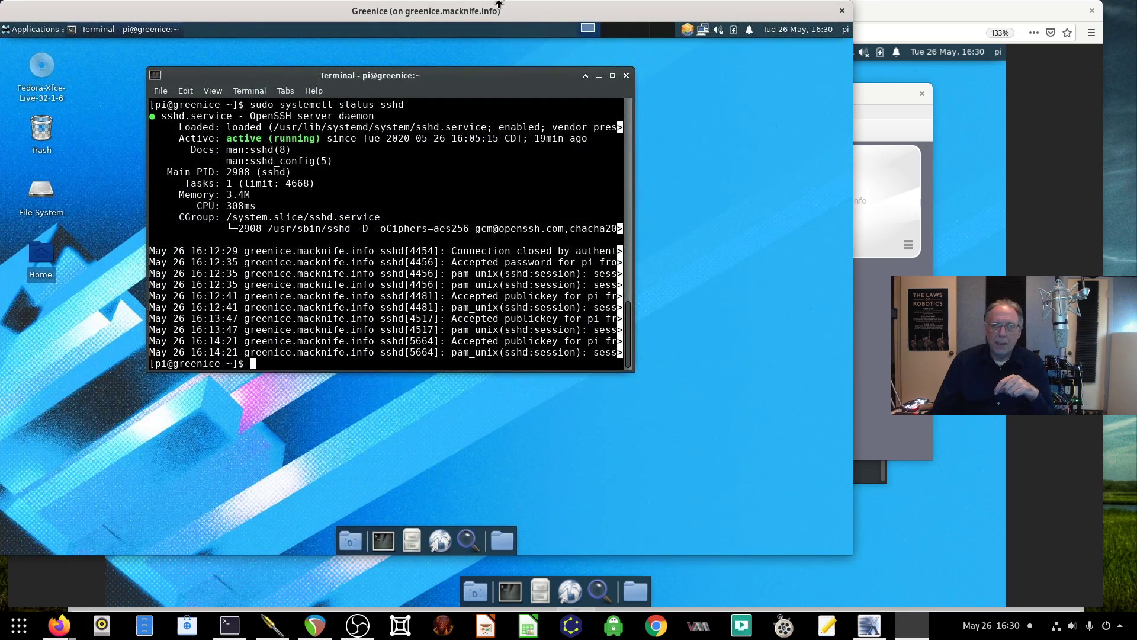
left_click_drag(521, 16, 805, 48)
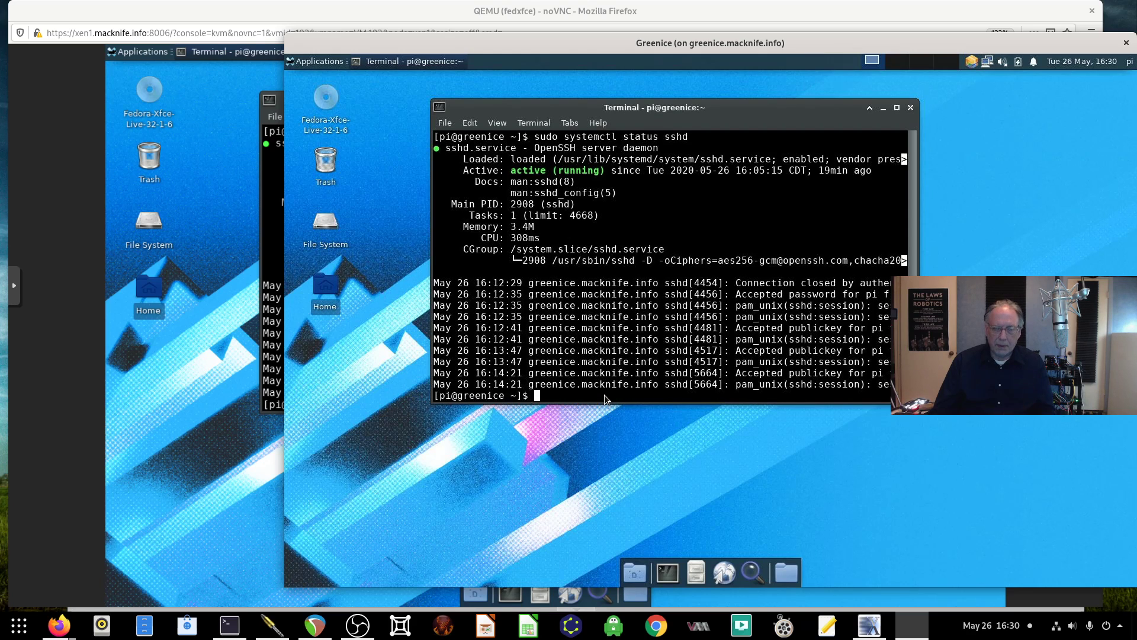
Run ls, slide the Greenice window further right, and close the purpleice terminal.
type("ls")
key("Return")
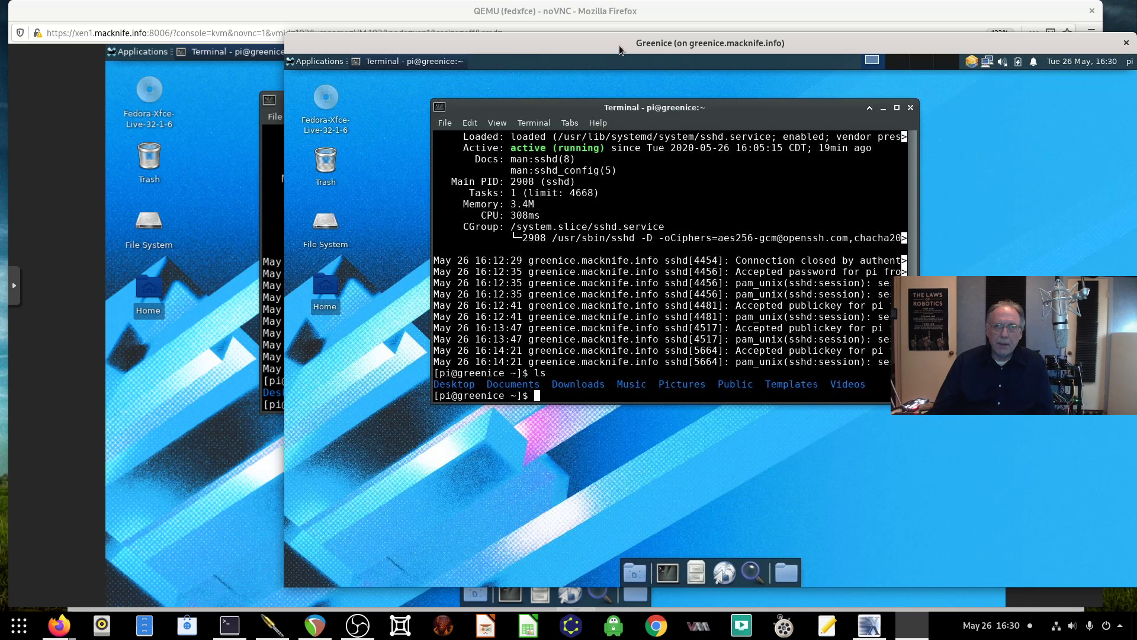
left_click_drag(623, 45, 776, 45)
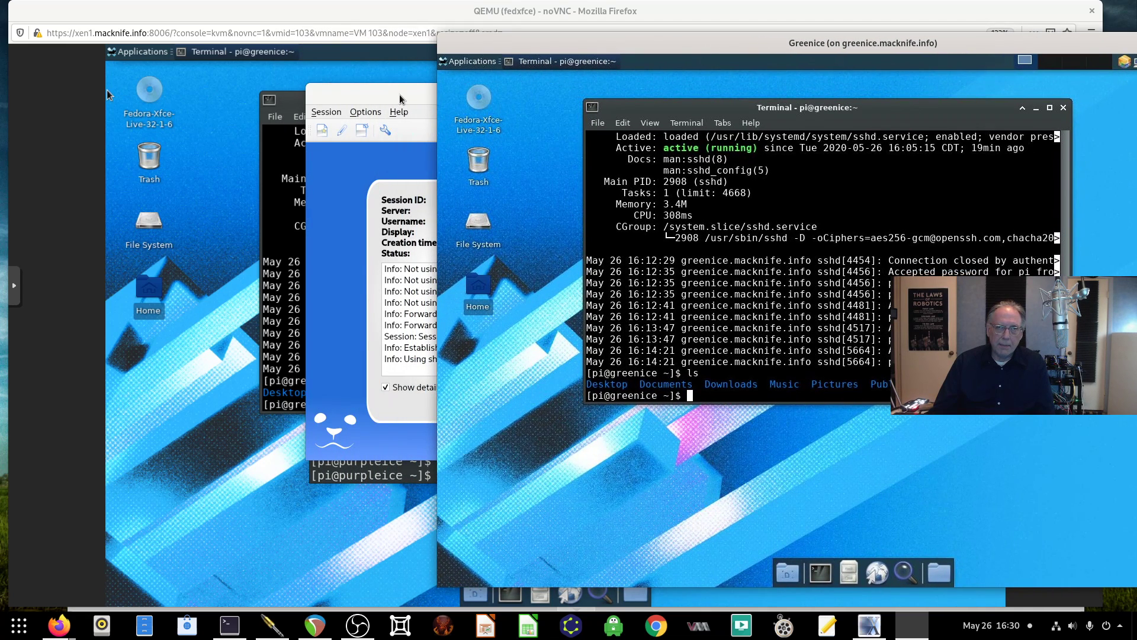
left_click_drag(401, 101, 734, 177)
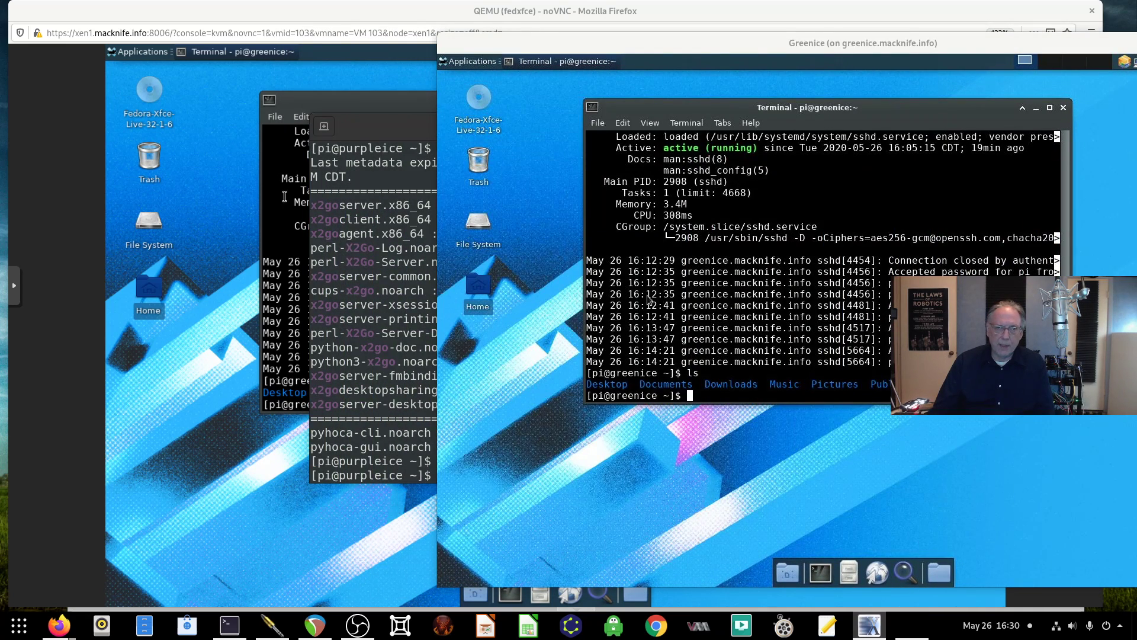
left_click(373, 131)
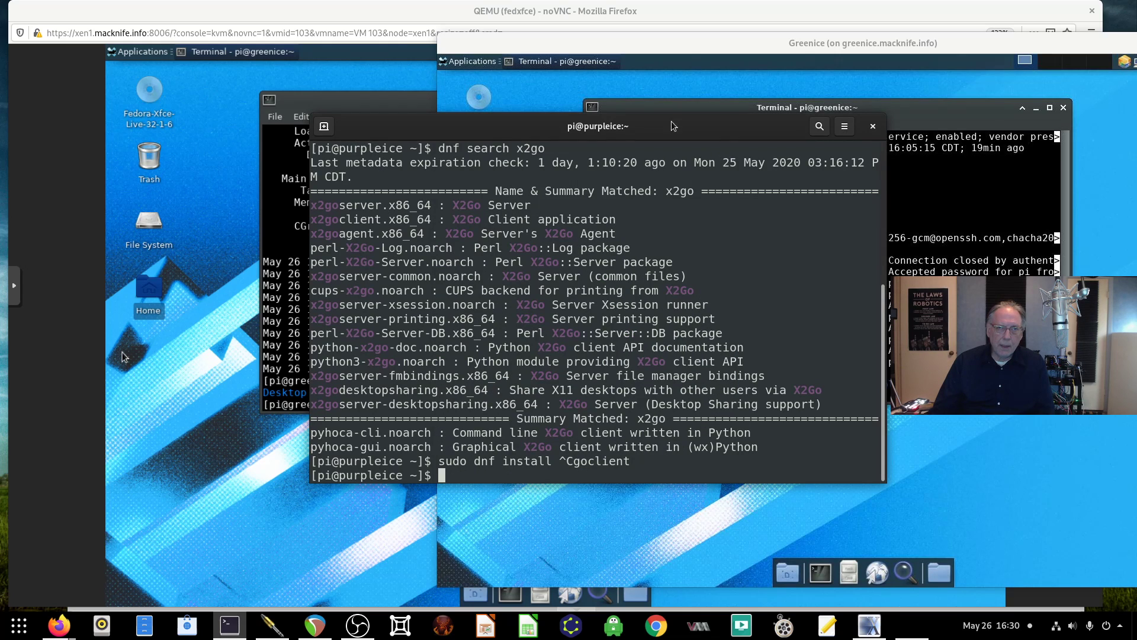
left_click(874, 126)
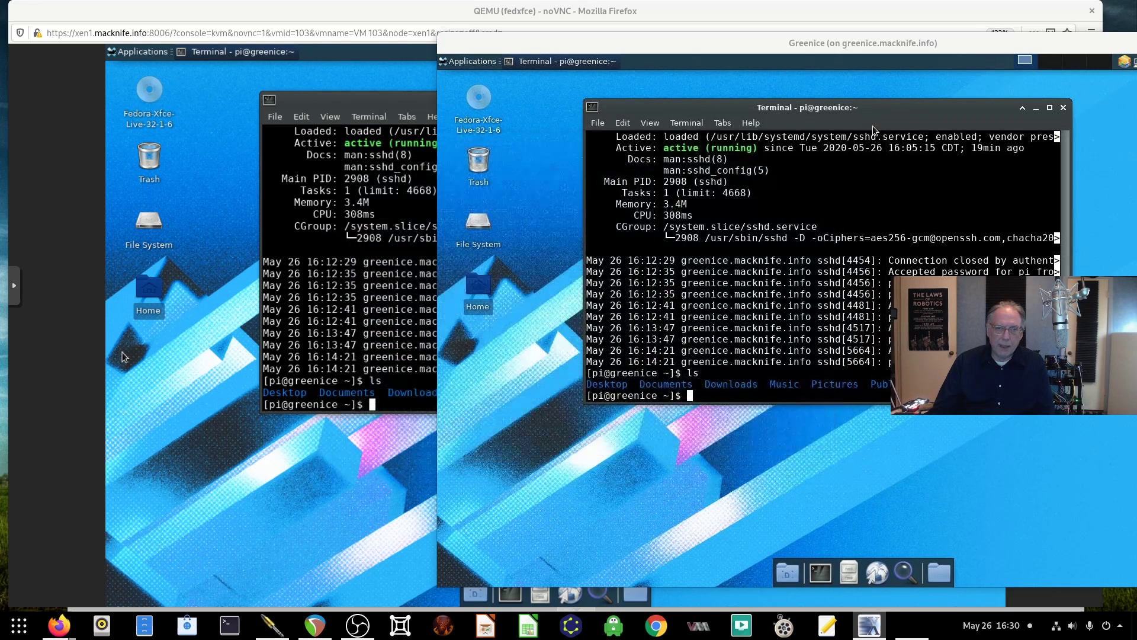
Run ls and ls -l in the shared Greenice terminal, then move the window back left.
type("ls")
key("Return")
type("ls -l")
key("Return")
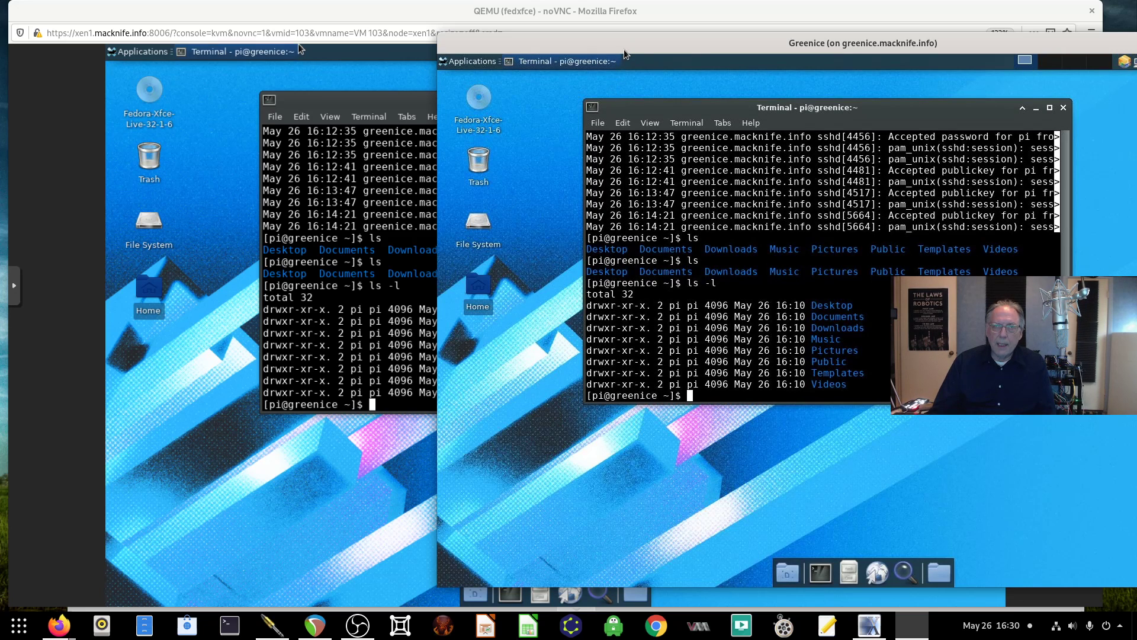
left_click_drag(620, 49, 387, 23)
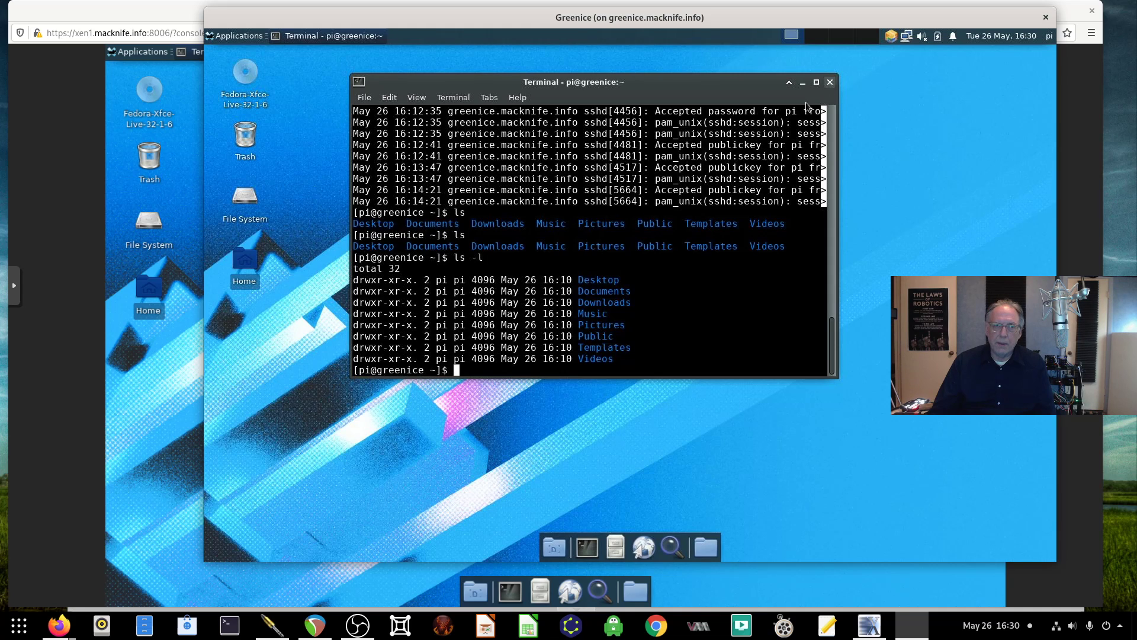
Log out of the shared Greenice desktop session from its Applications menu.
left_click(237, 35)
left_click(239, 278)
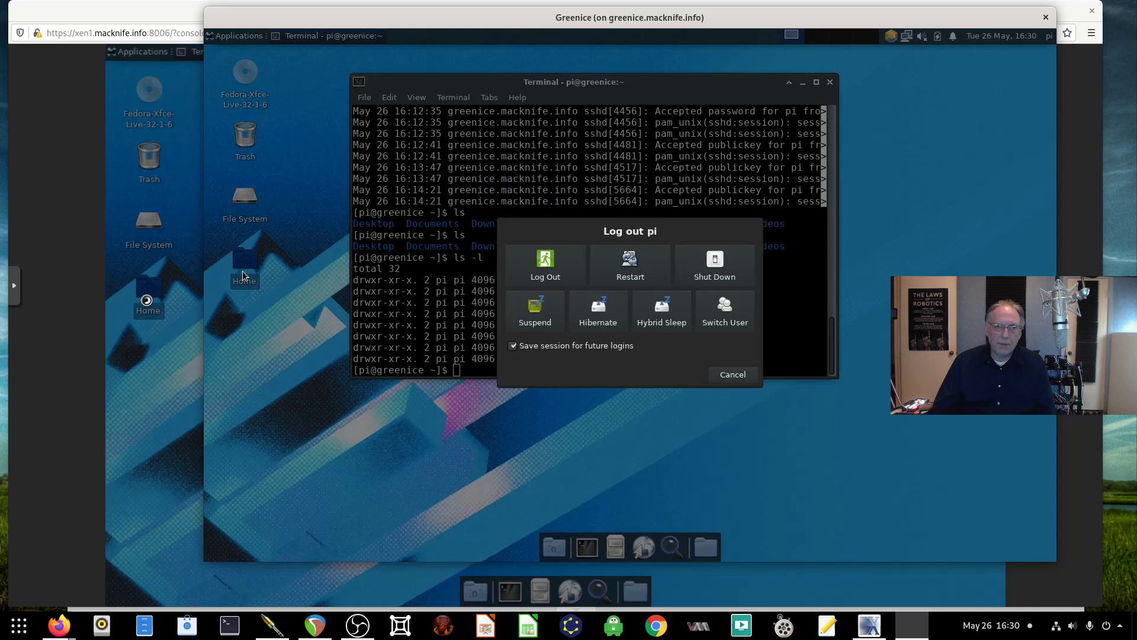
left_click(535, 267)
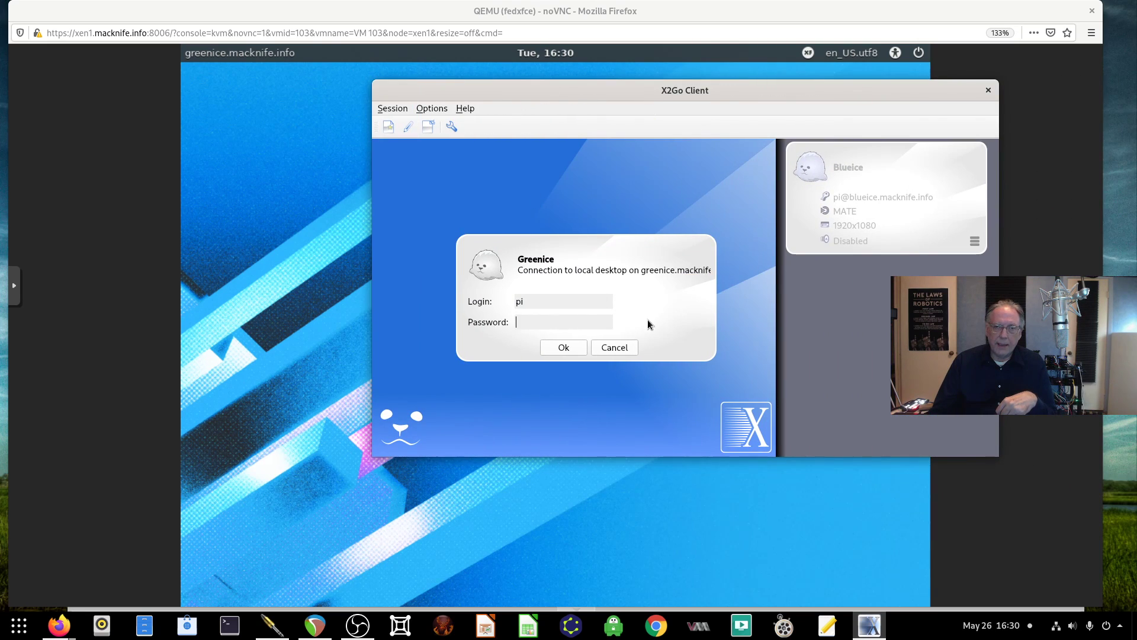
Dismiss the login prompt, set Greenice's session type to XFCE, and start the session.
left_click(613, 347)
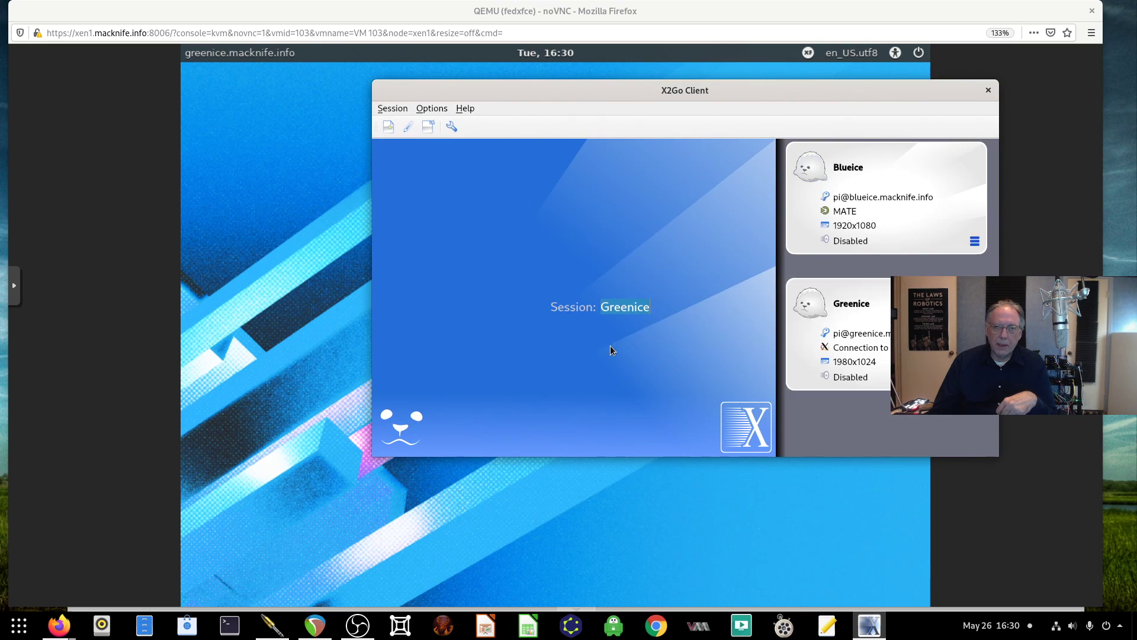
left_click(862, 347)
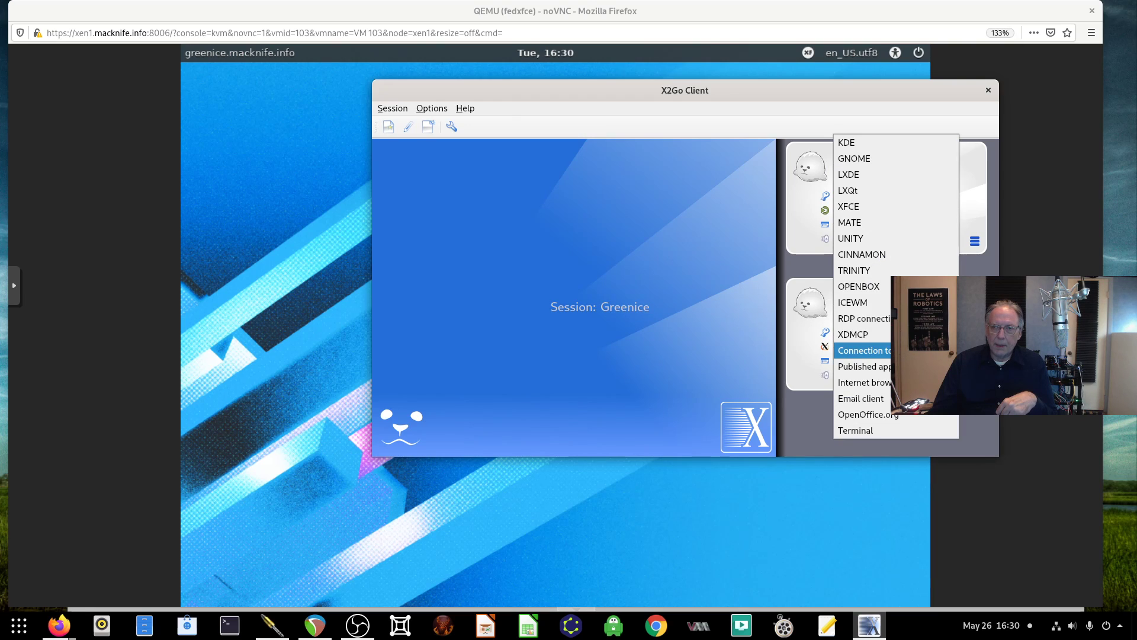
left_click(875, 207)
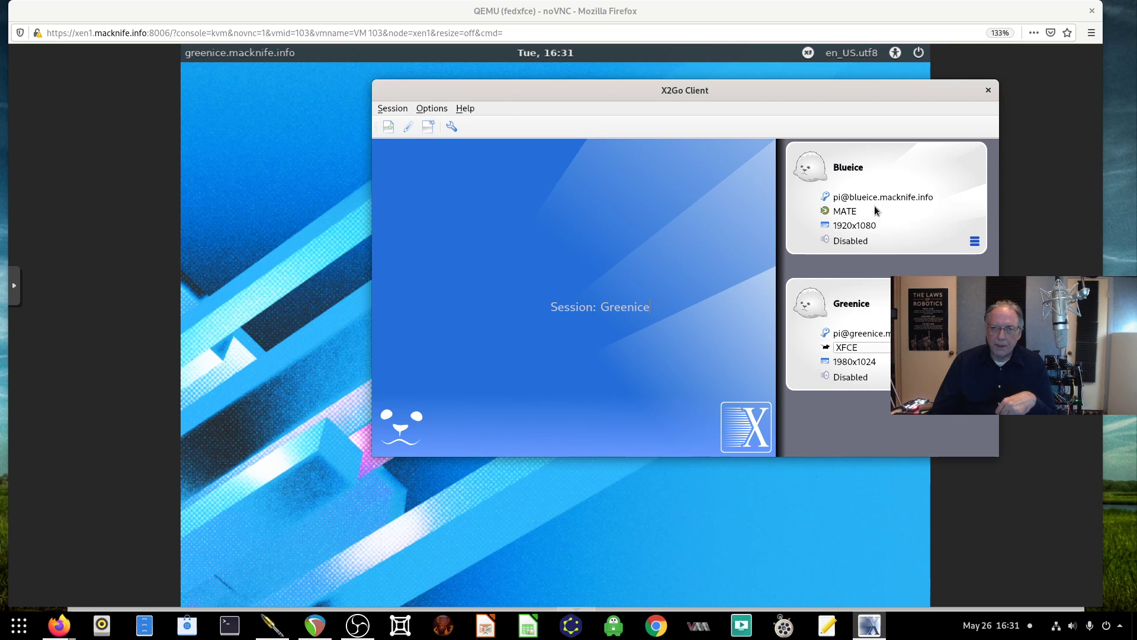
left_click(855, 300)
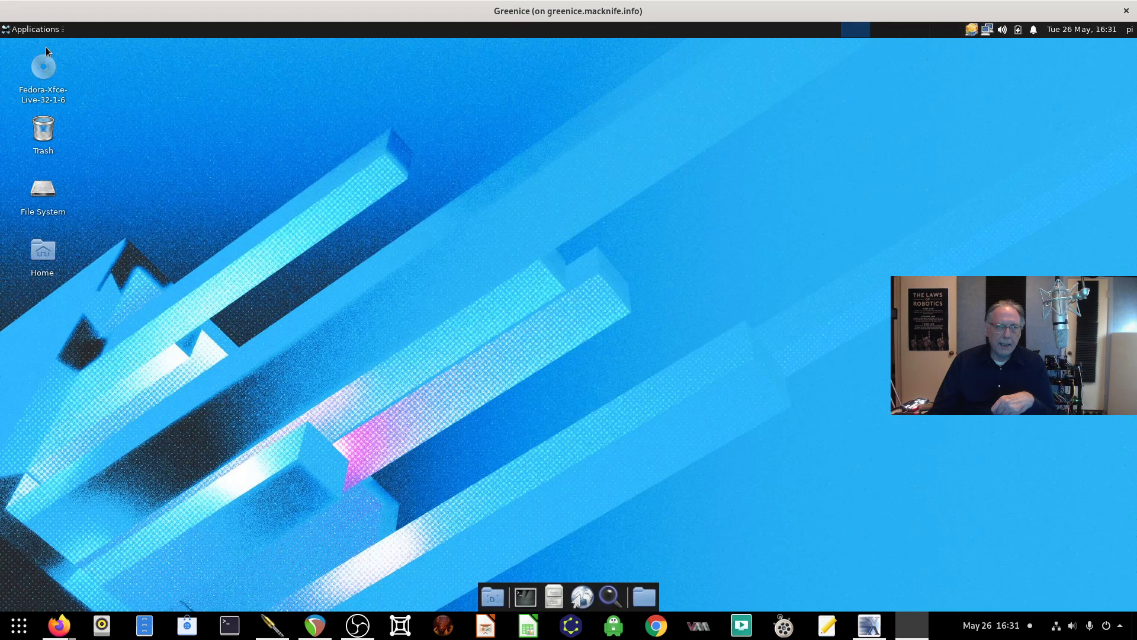
Open Xfce Desktop Settings from the Greenice desktop's right-click menu.
left_click(45, 27)
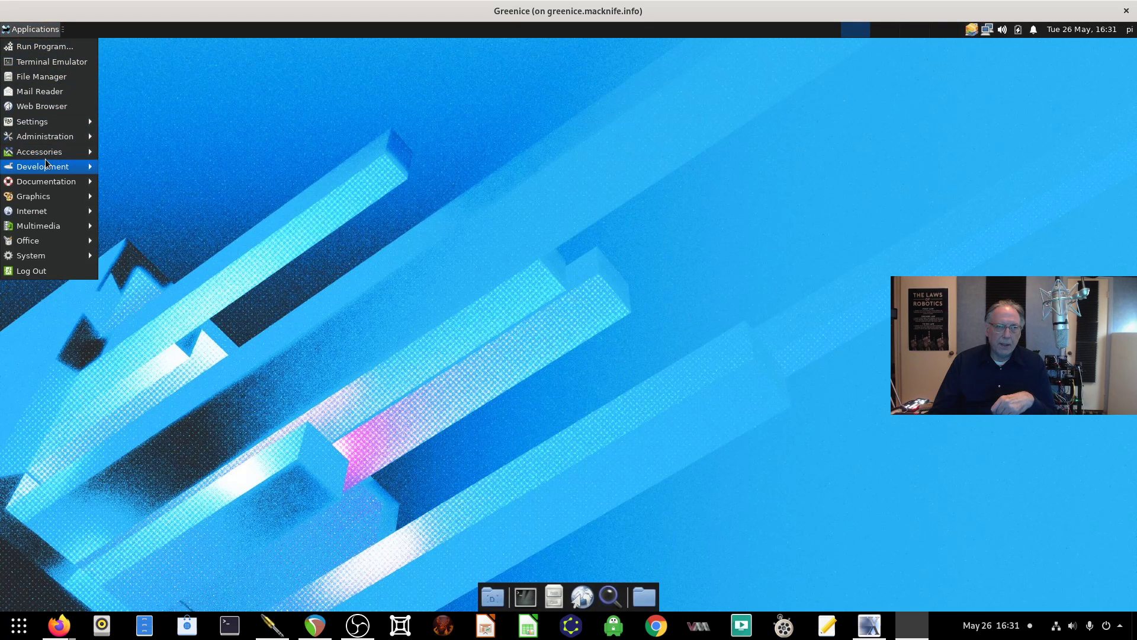
left_click(555, 186)
right_click(555, 186)
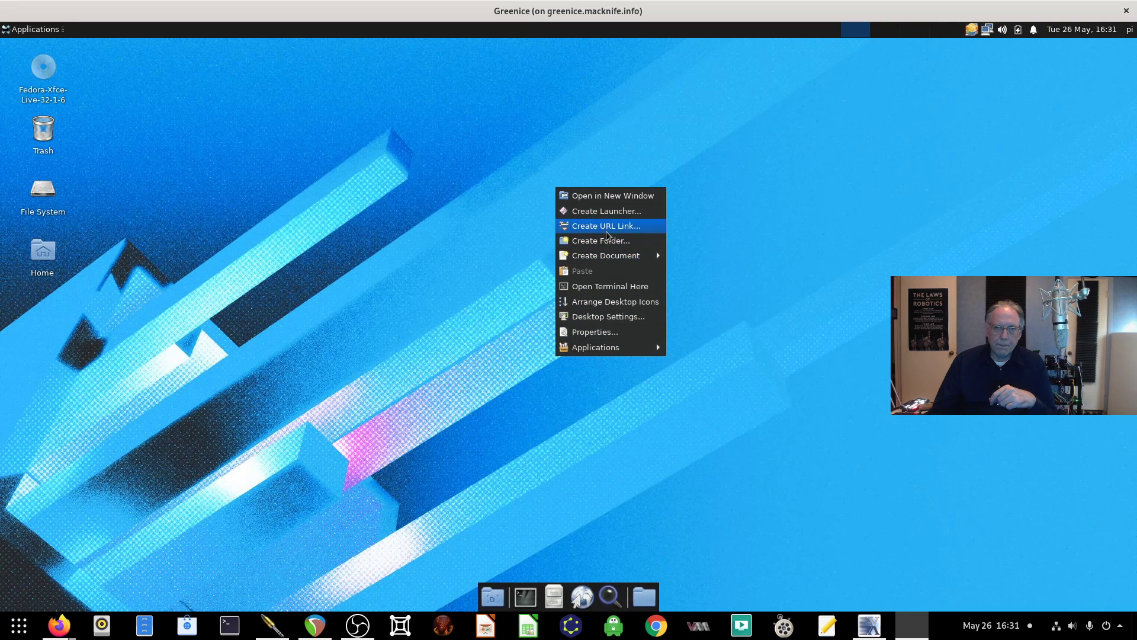
left_click(611, 318)
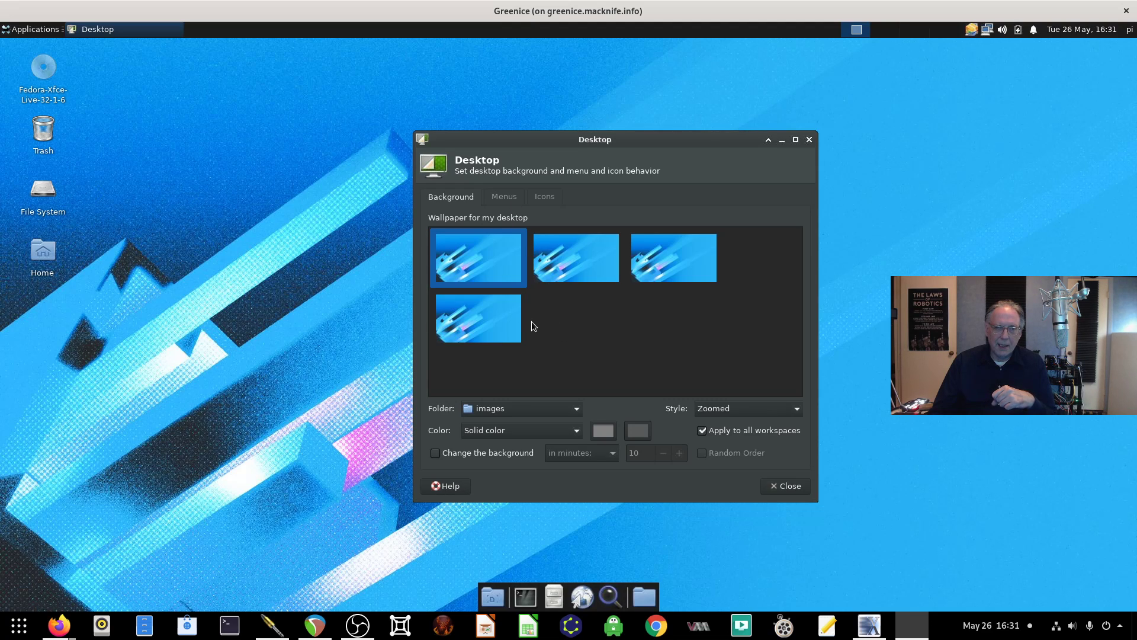
Inspect the background Color and Folder choices and toggle 'Change the background' on then off, keeping the original settings.
left_click(521, 432)
left_click(524, 432)
left_click(436, 454)
left_click(436, 454)
left_click(547, 408)
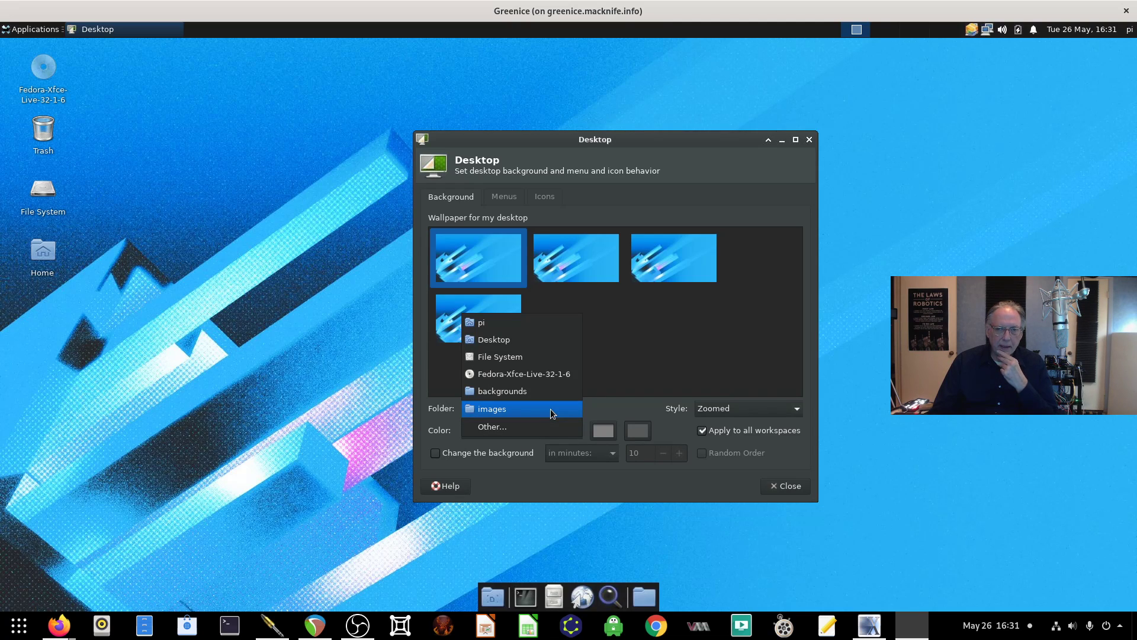
left_click(549, 409)
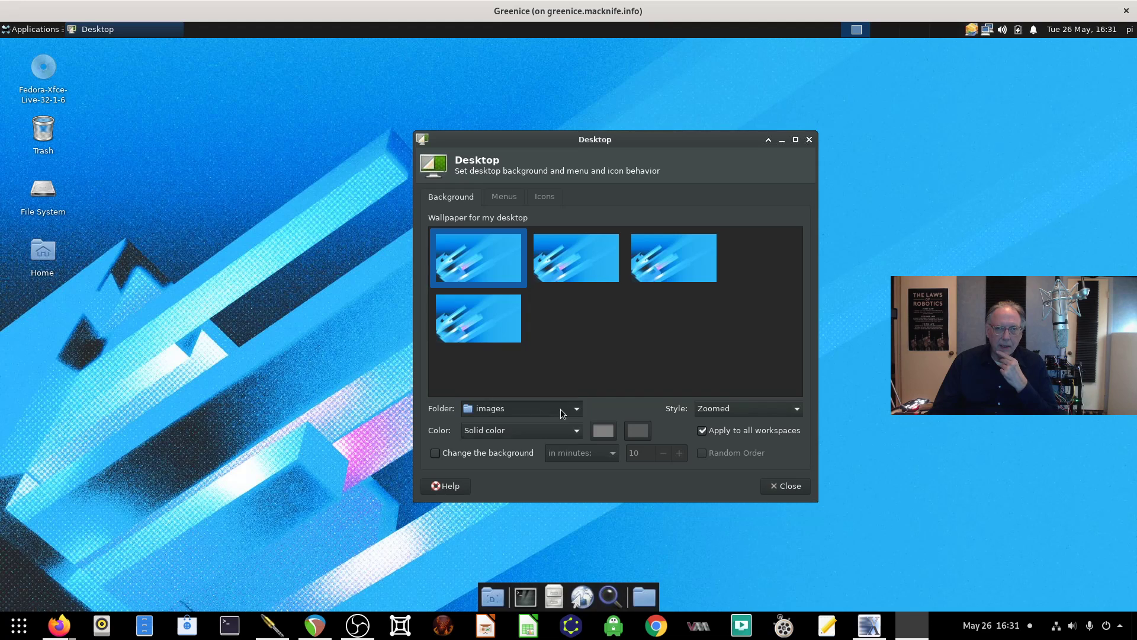
View the Menus and Icons tabs, then close the Desktop settings.
left_click(516, 197)
left_click(543, 198)
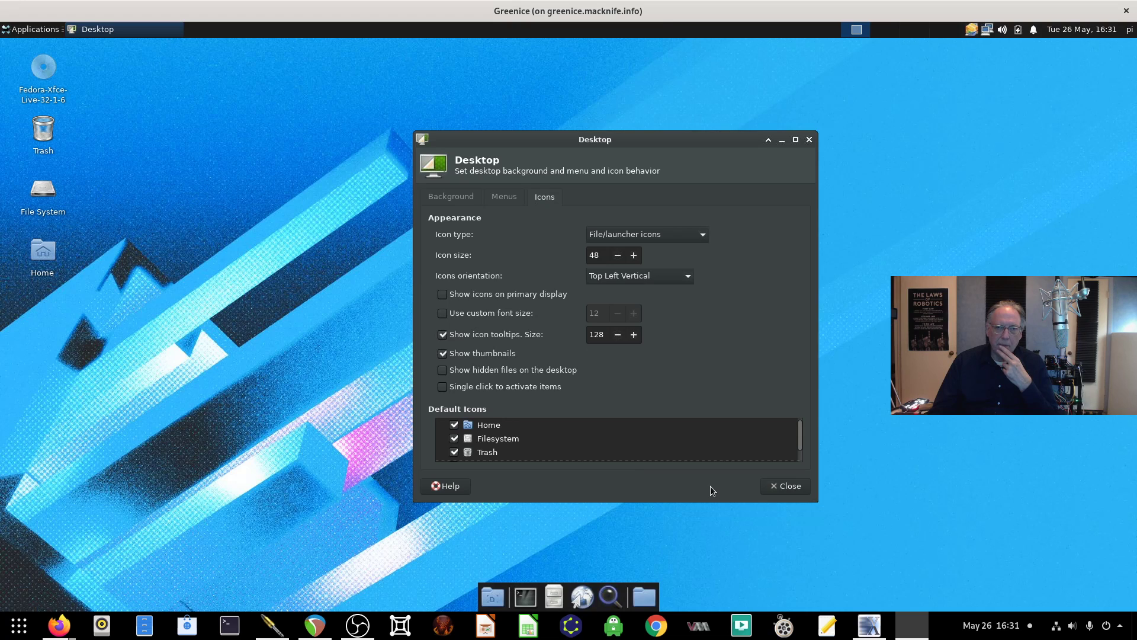
left_click(781, 489)
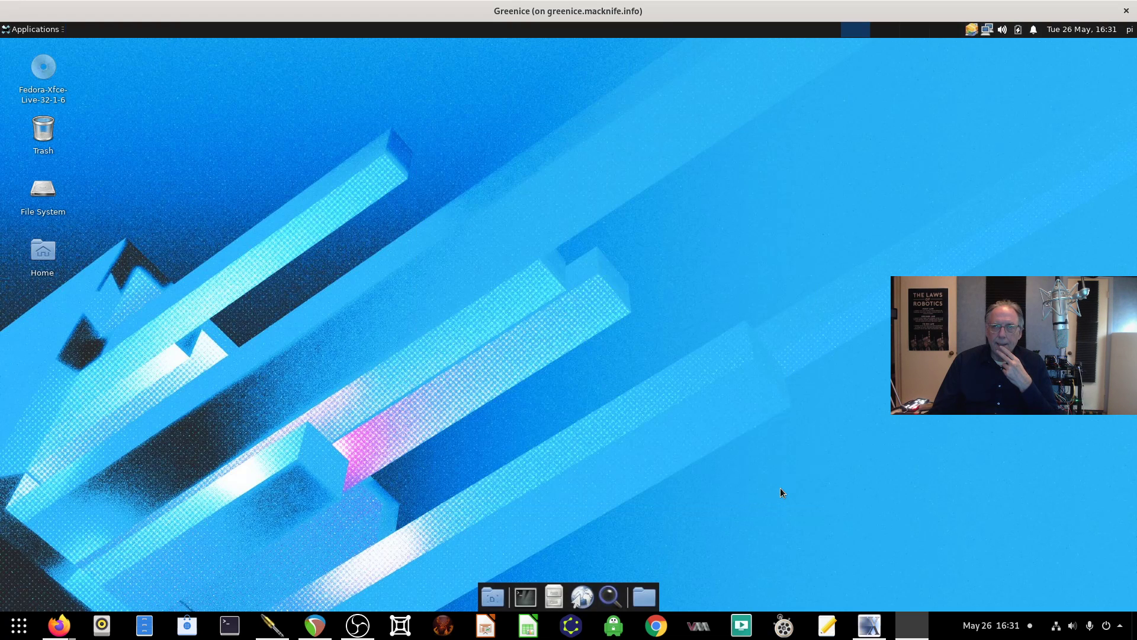
Look through the network and dnfdragora tray menus and the Applications menu without choosing anything.
left_click(987, 31)
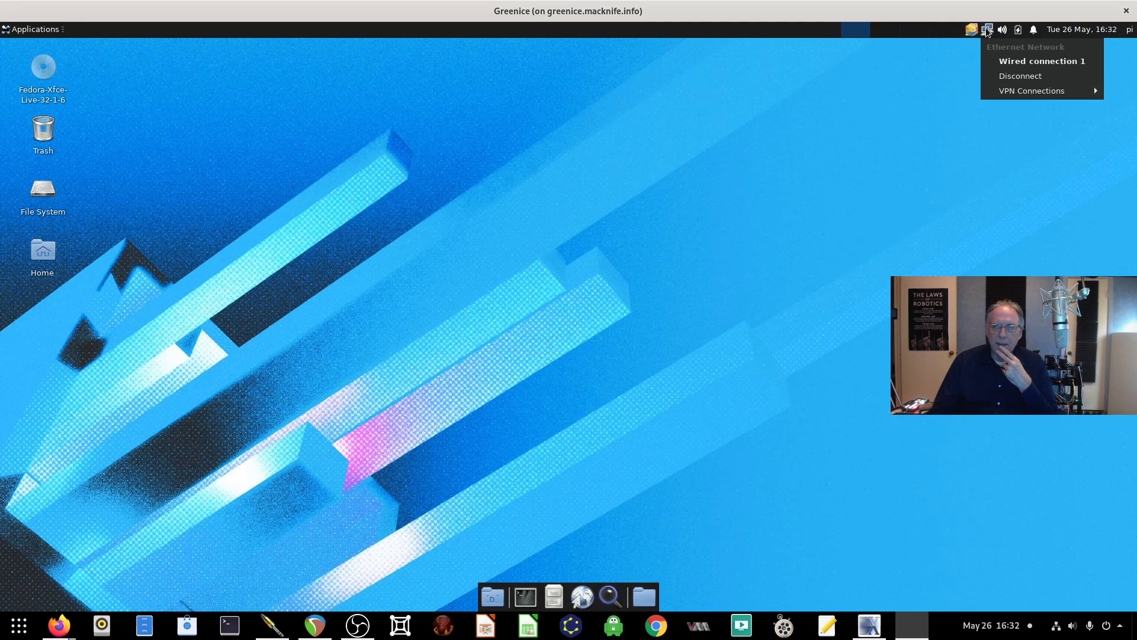
left_click(971, 31)
left_click(972, 31)
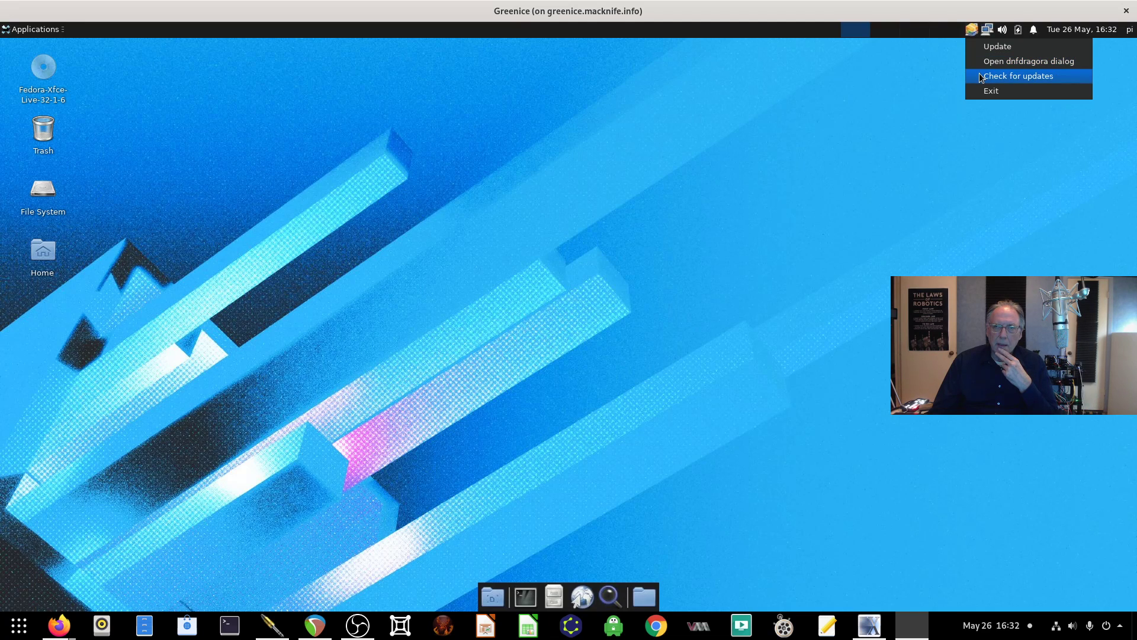
left_click(827, 92)
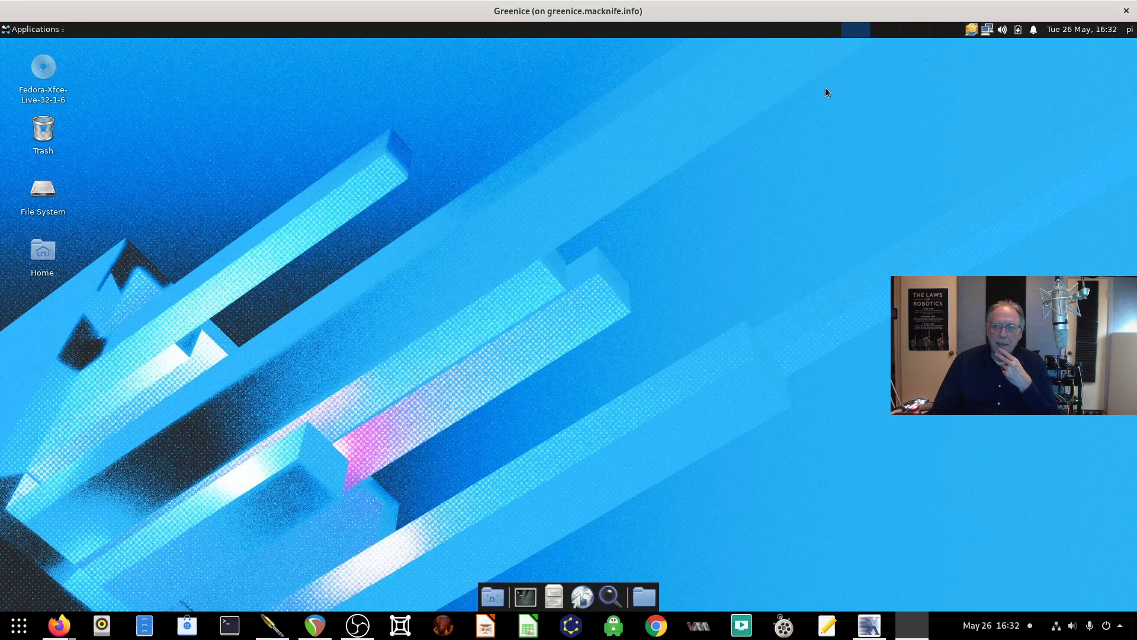
left_click(30, 29)
mouse_move(28, 156)
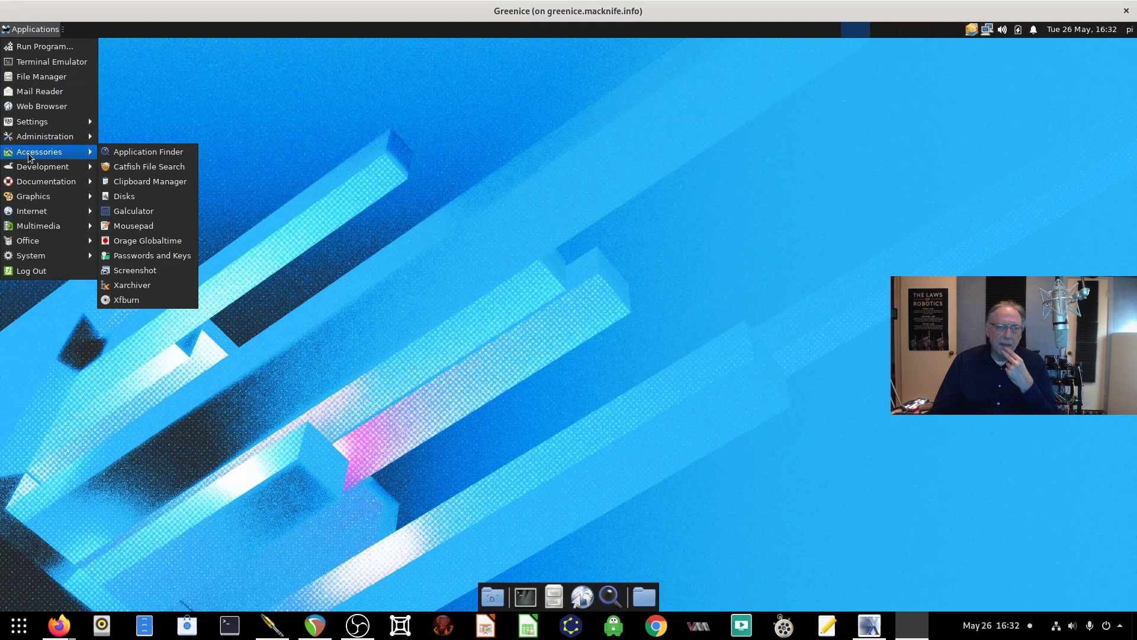
left_click(343, 200)
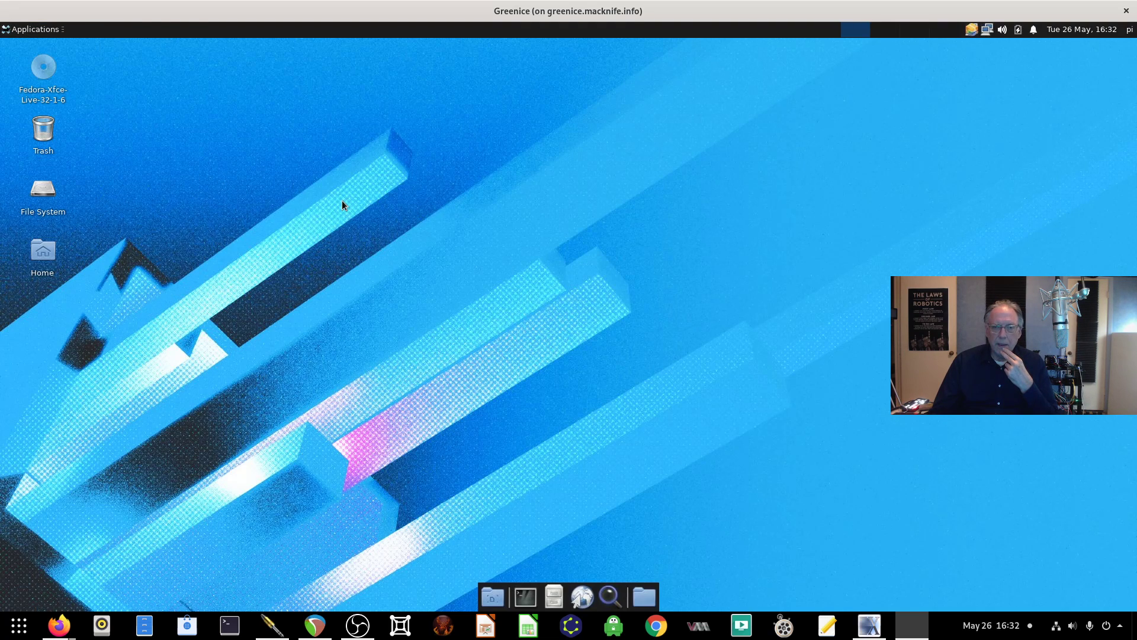
Log out of the Greenice XFCE session via Applications > Log Out.
left_click(30, 29)
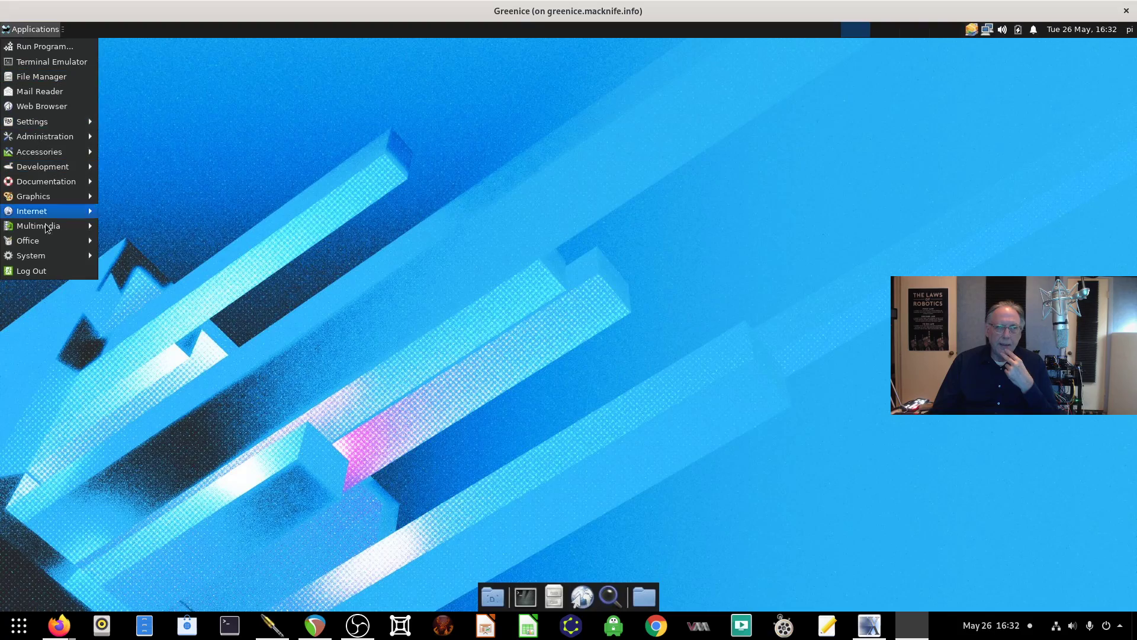
left_click(43, 266)
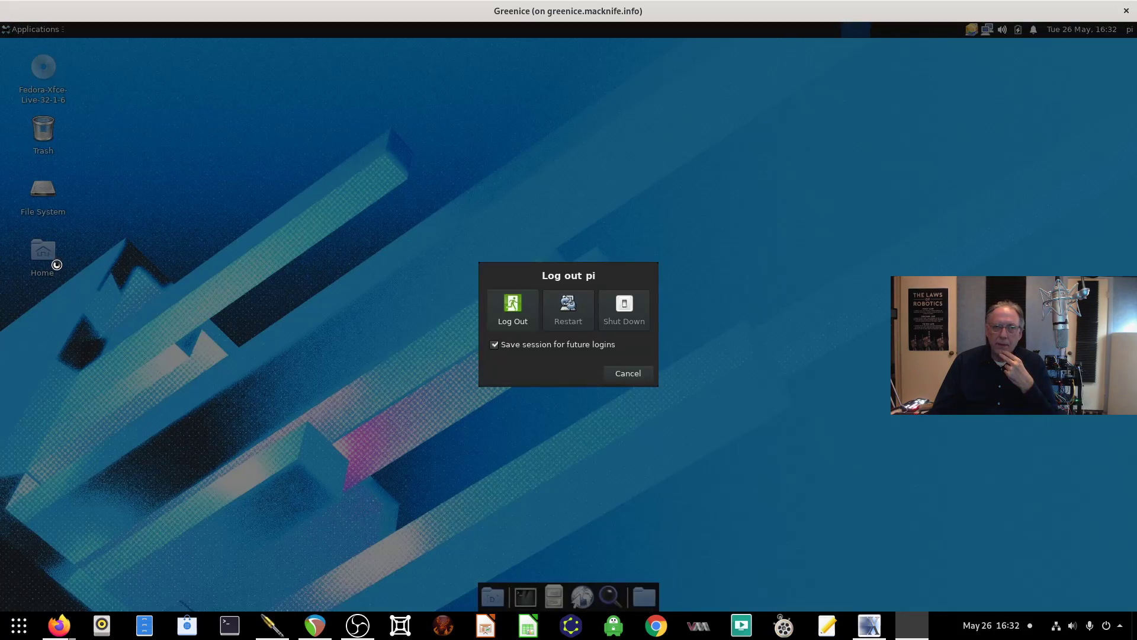
left_click(506, 318)
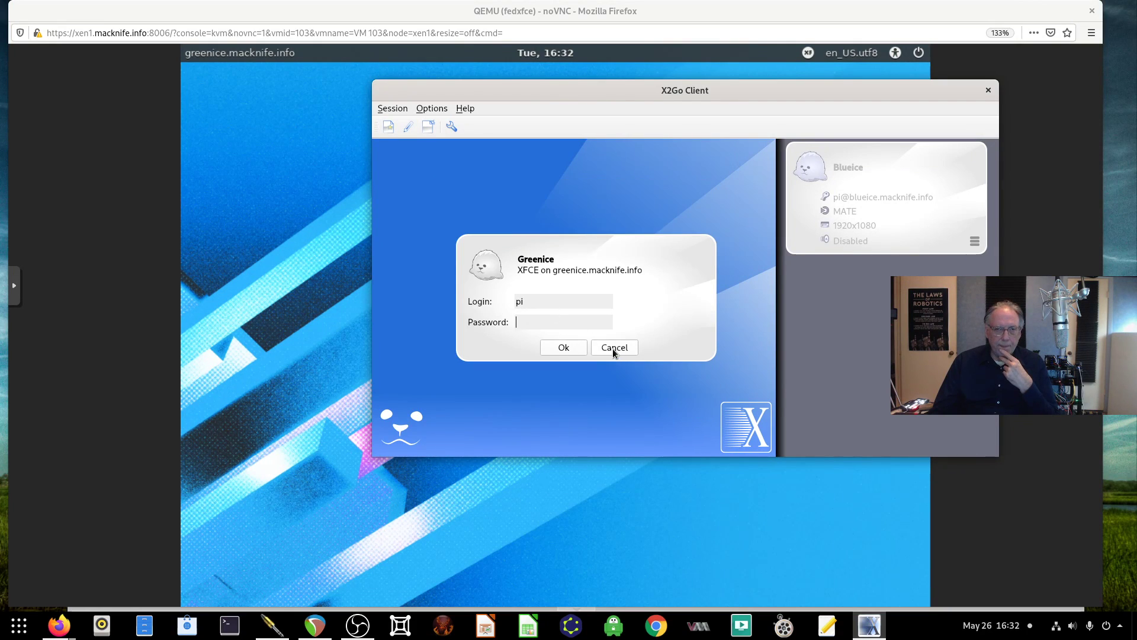
Switch the Greenice session type to GNOME, try starting it, and dismiss the gnome-session error.
left_click(612, 349)
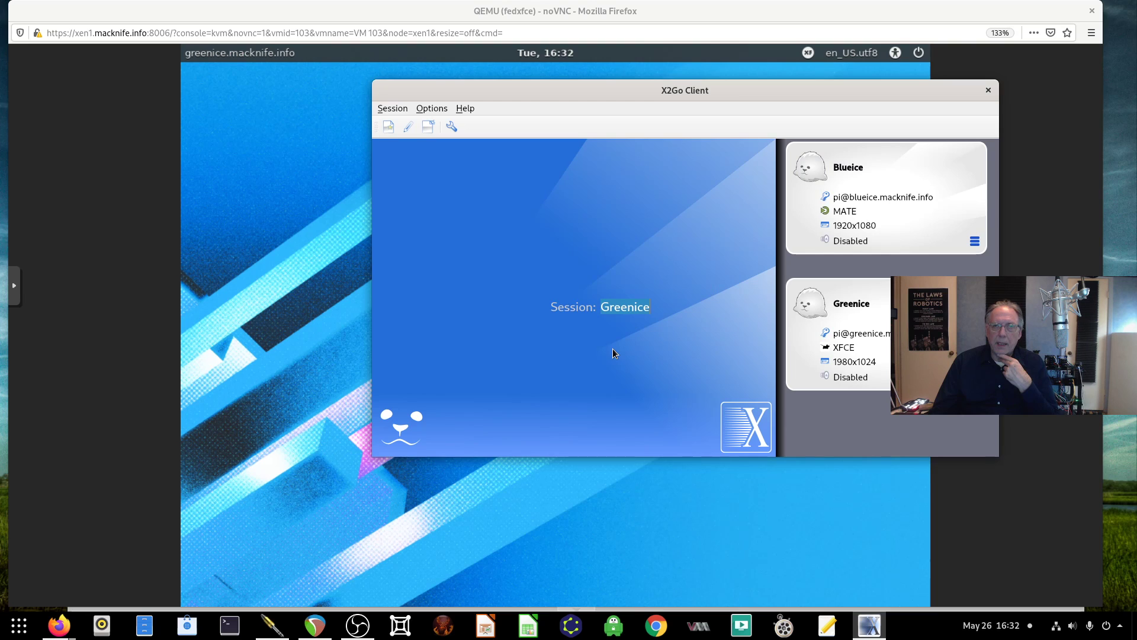
left_click_drag(533, 89, 475, 79)
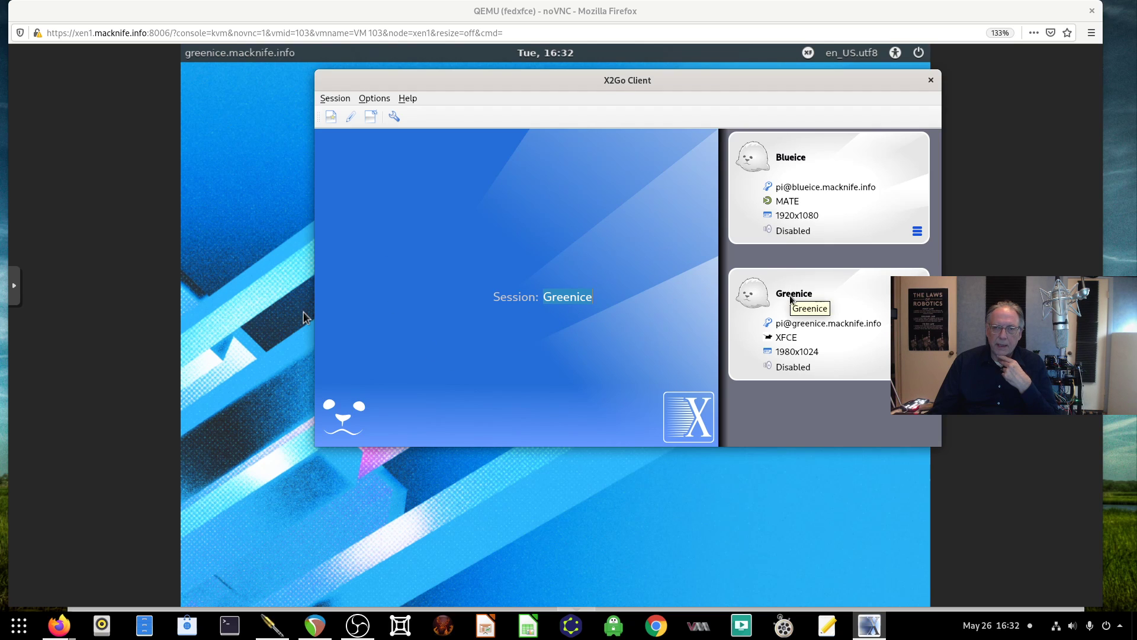
left_click(794, 339)
left_click(804, 338)
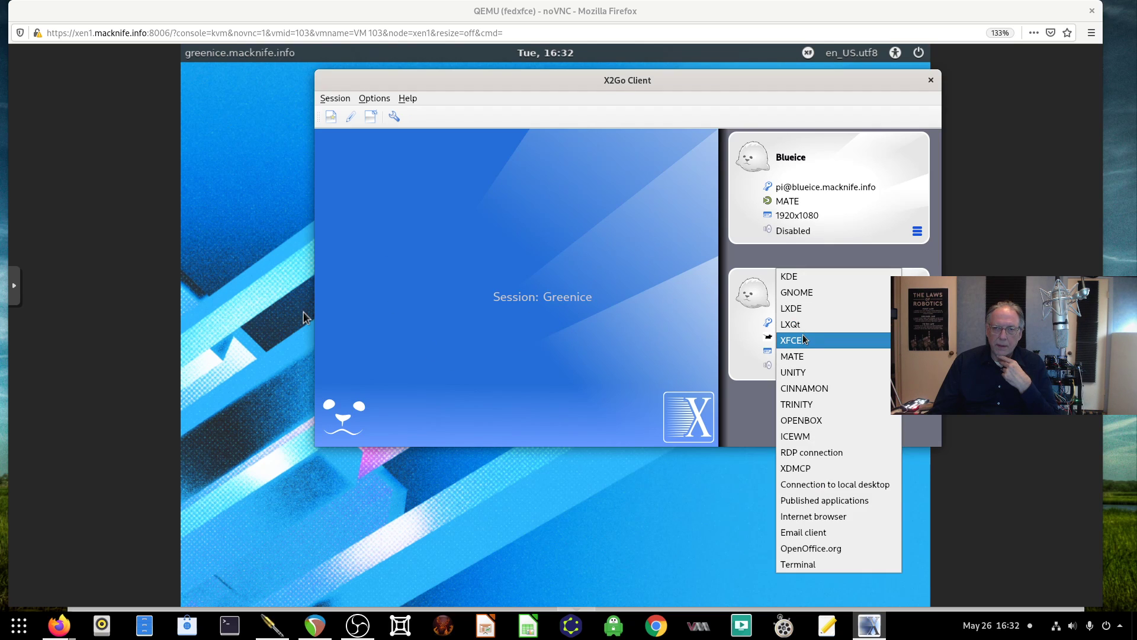
left_click(811, 299)
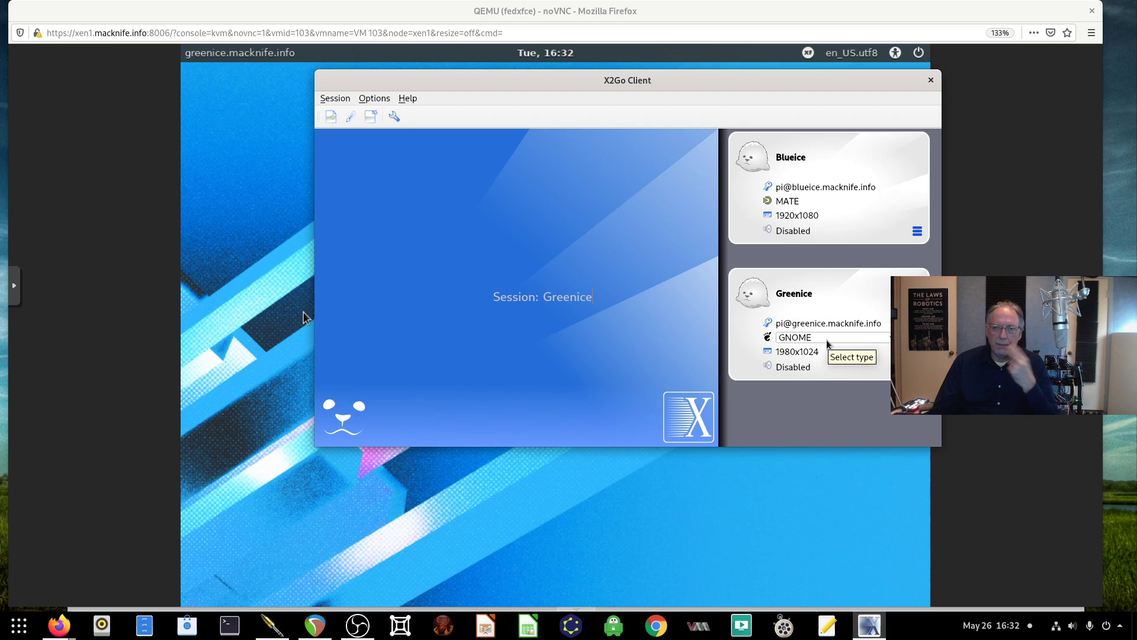
left_click(801, 299)
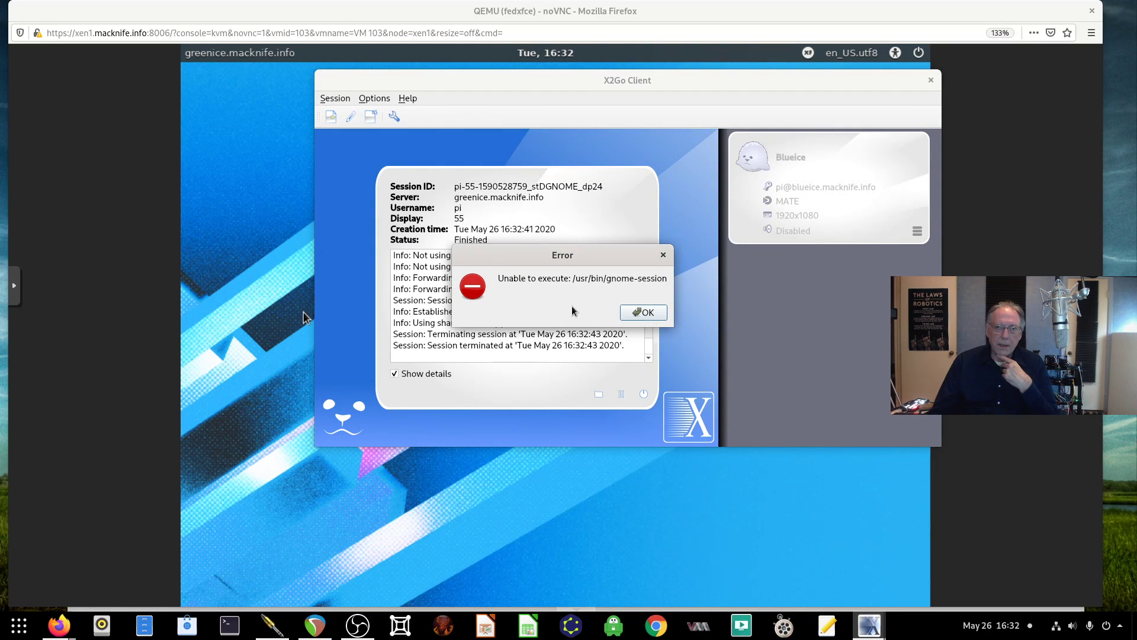
left_click(642, 313)
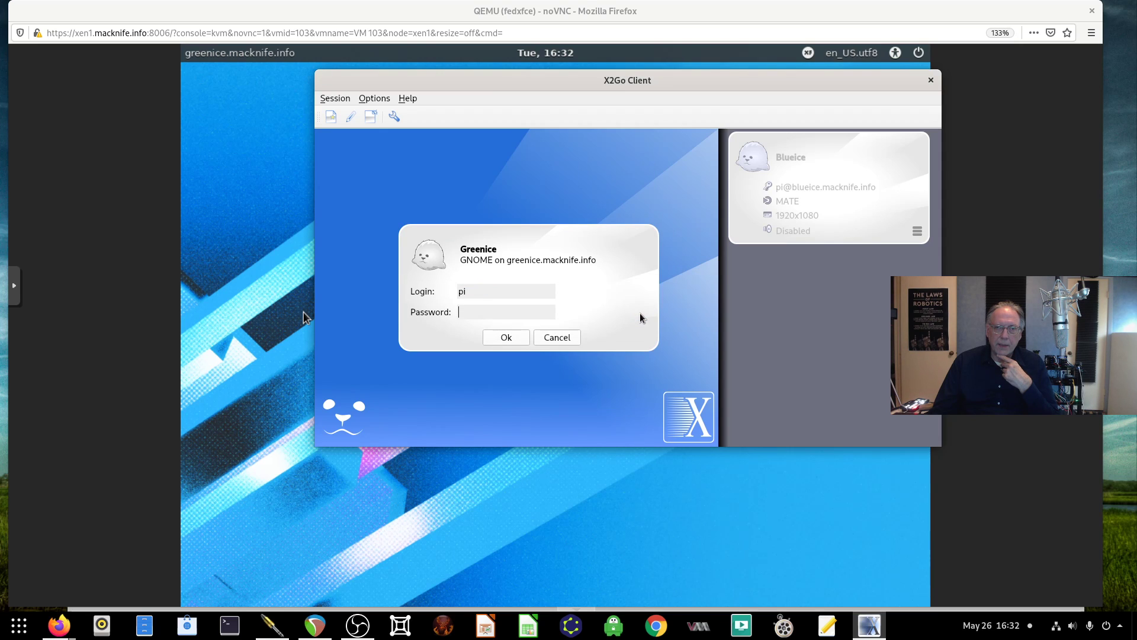
Set the Greenice session type back to XFCE and close the noVNC console window.
left_click(556, 337)
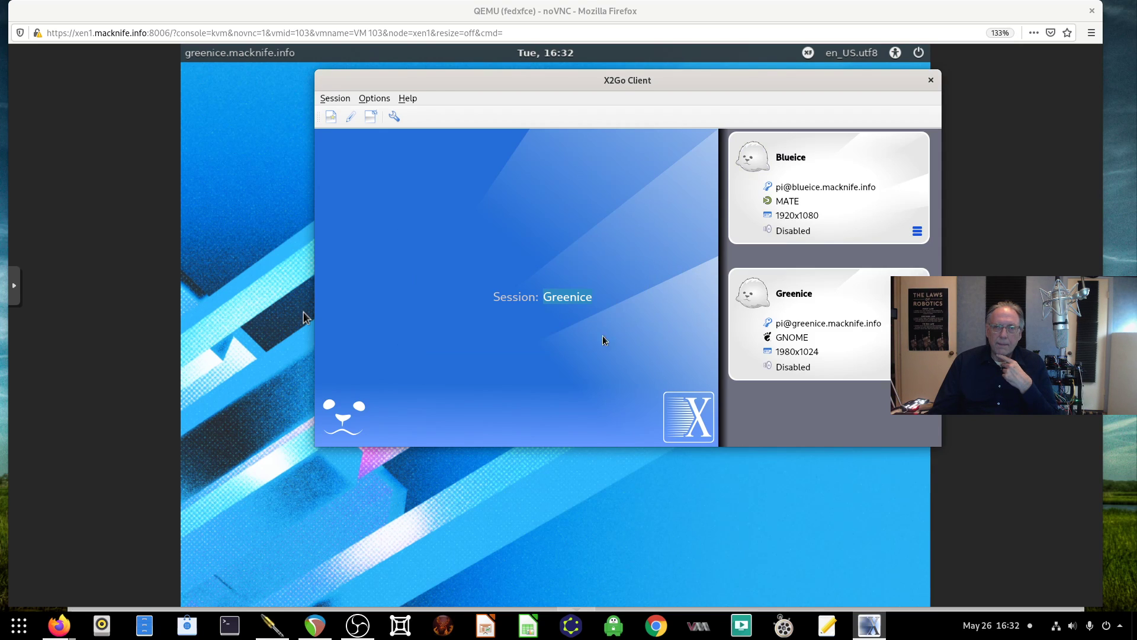
left_click(917, 367)
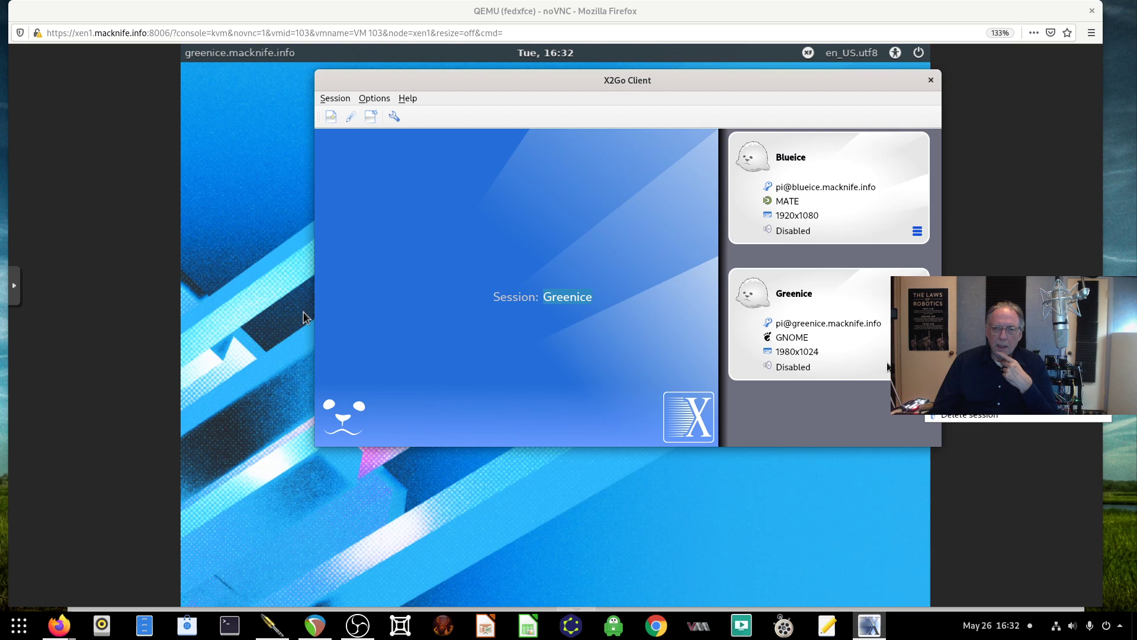
left_click(820, 330)
left_click(820, 336)
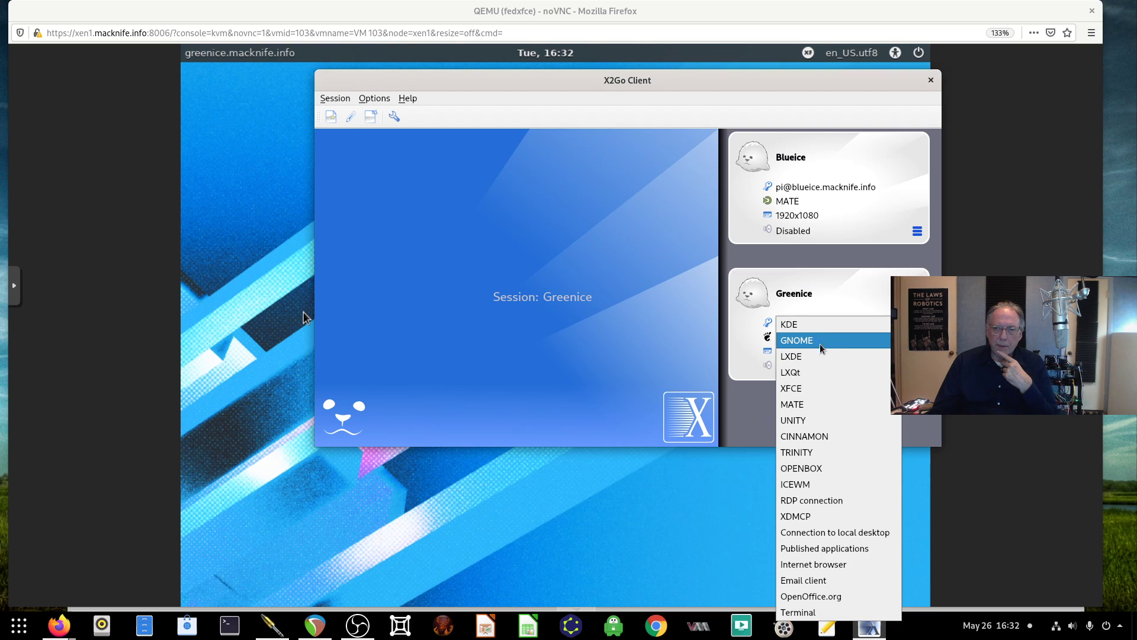
left_click(811, 389)
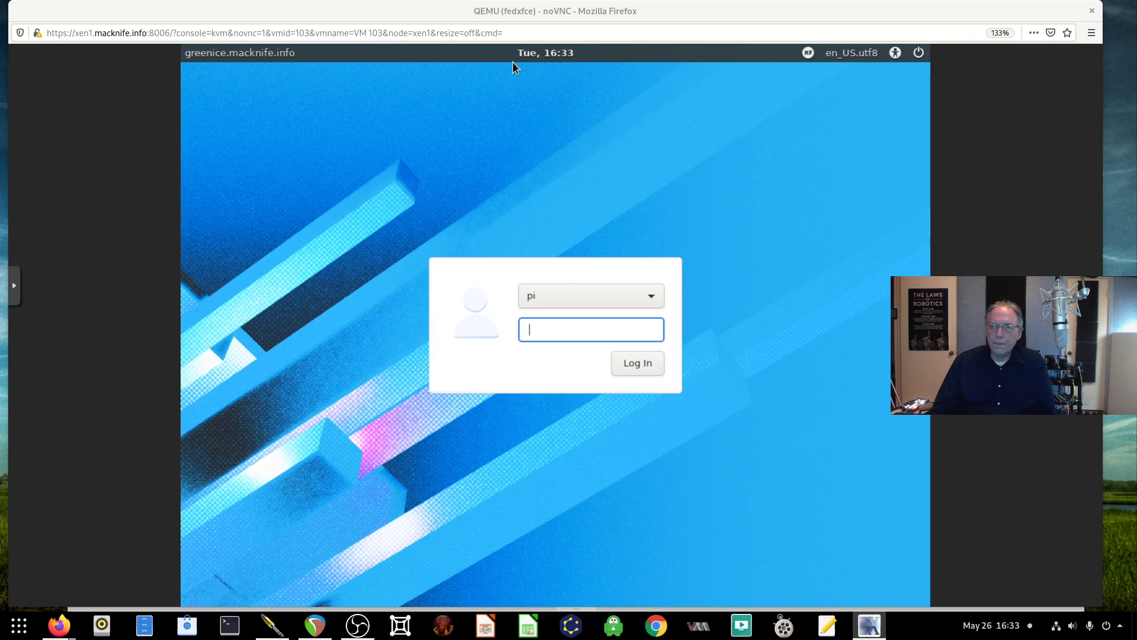
left_click(1091, 11)
left_click_drag(745, 249, 717, 45)
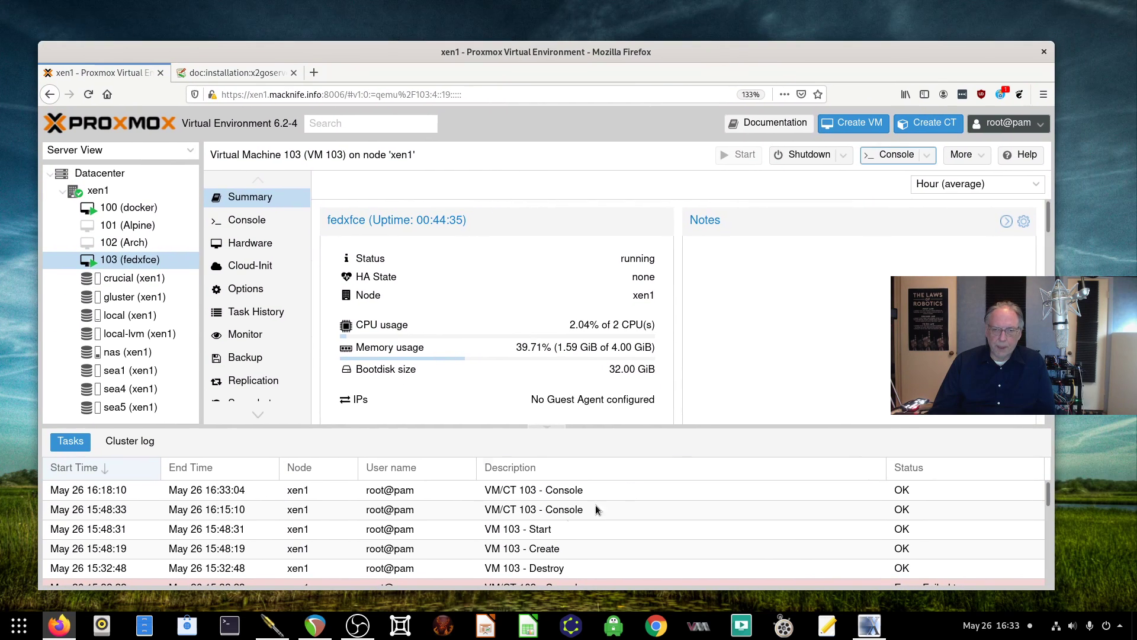
In a new terminal, SSH to pi@blueice and run 'sudo apt tasksel' with the sudo password.
left_click(230, 625)
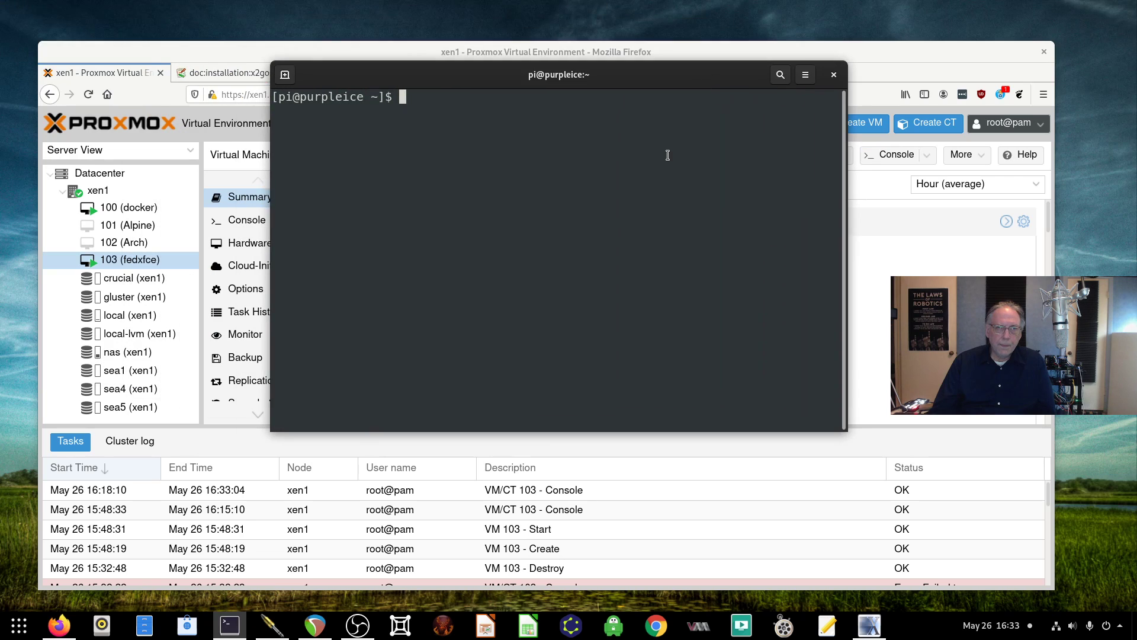
type("ssh pi@blueice")
key("Return")
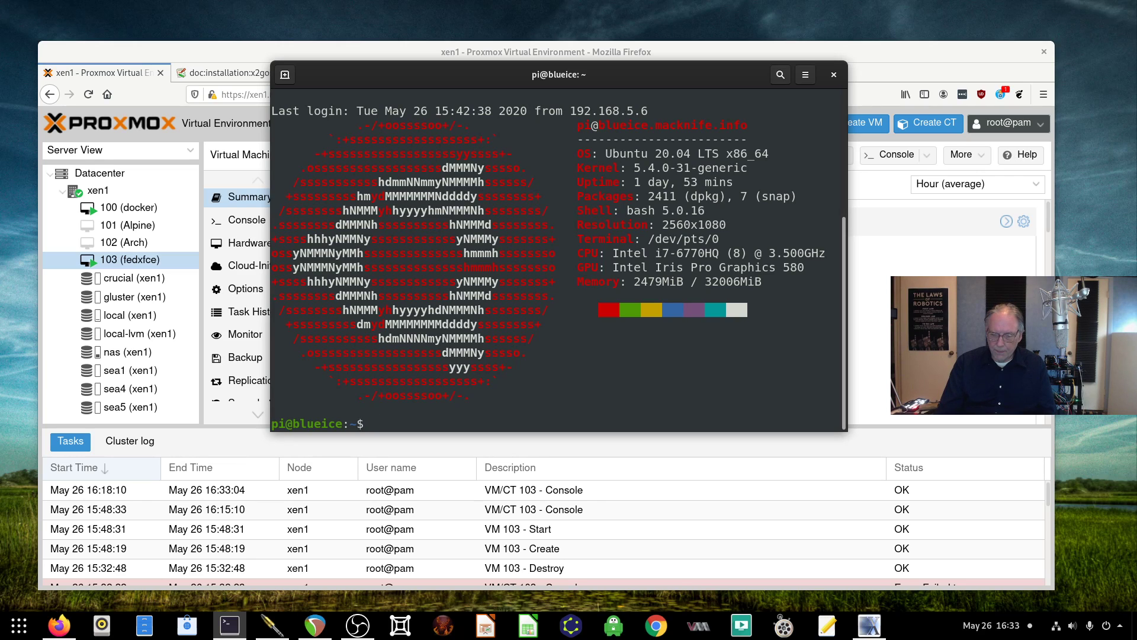
type("sudo apt t")
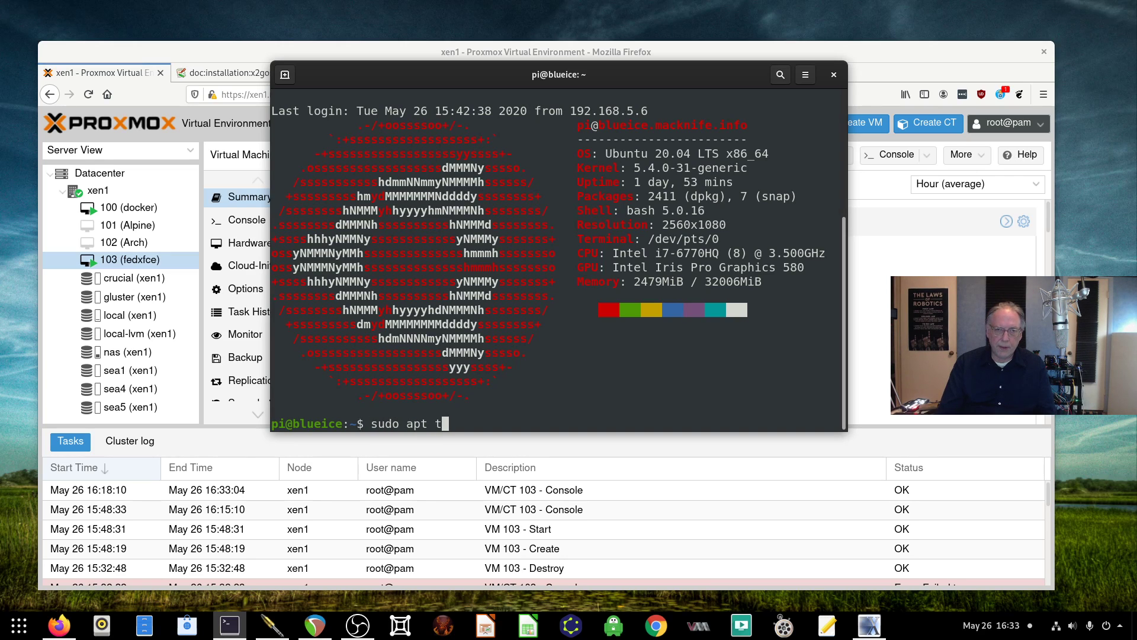
type("asksel")
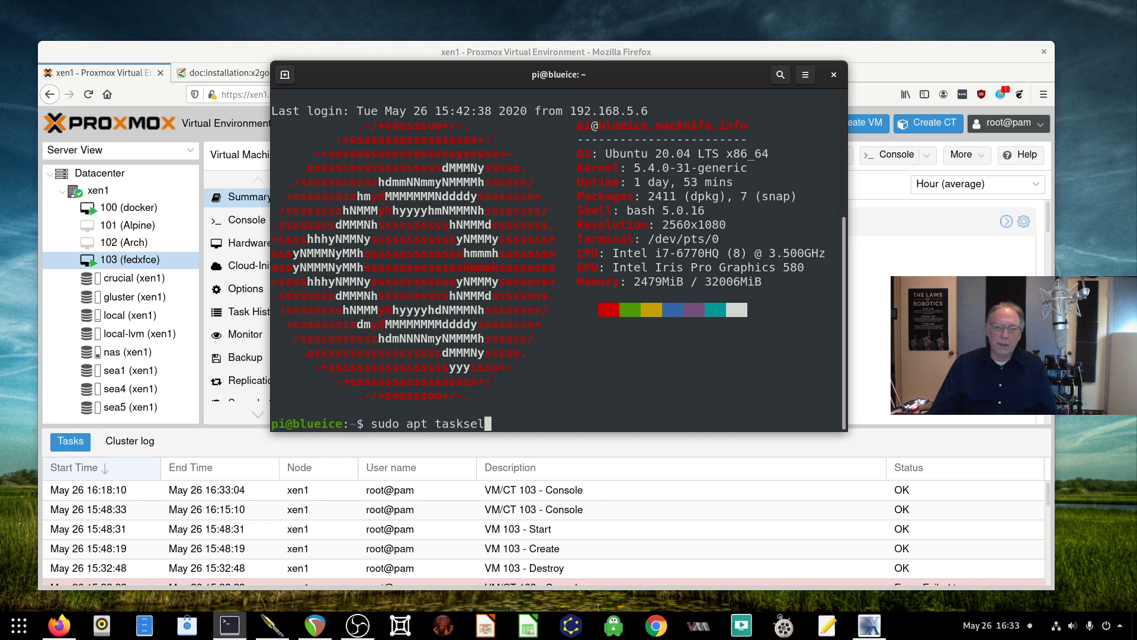
key("Return")
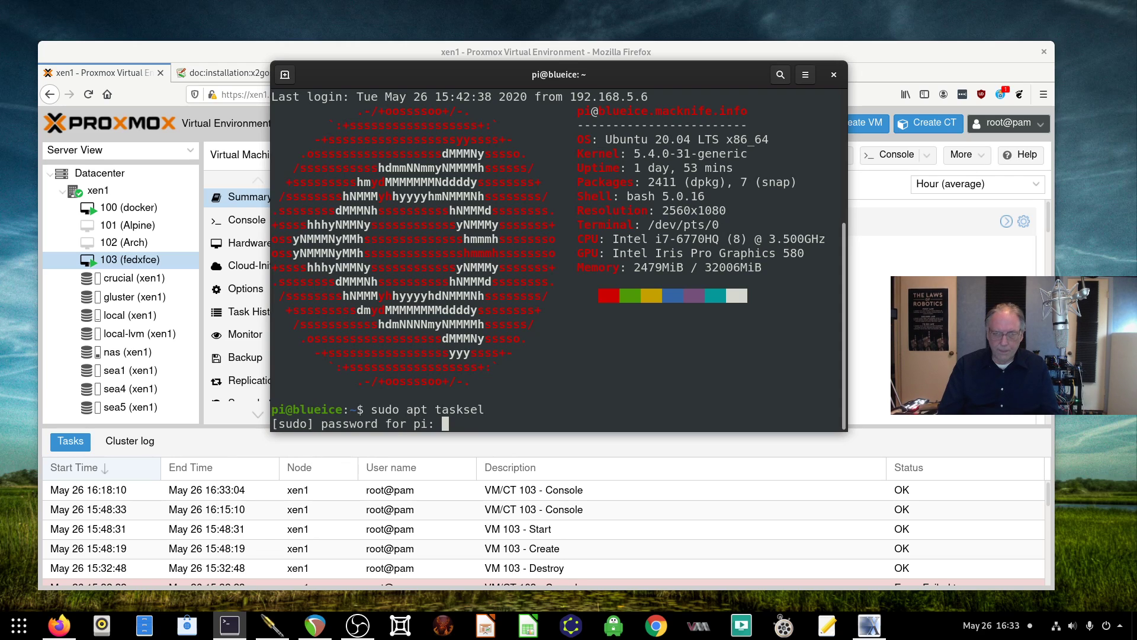
key("Return")
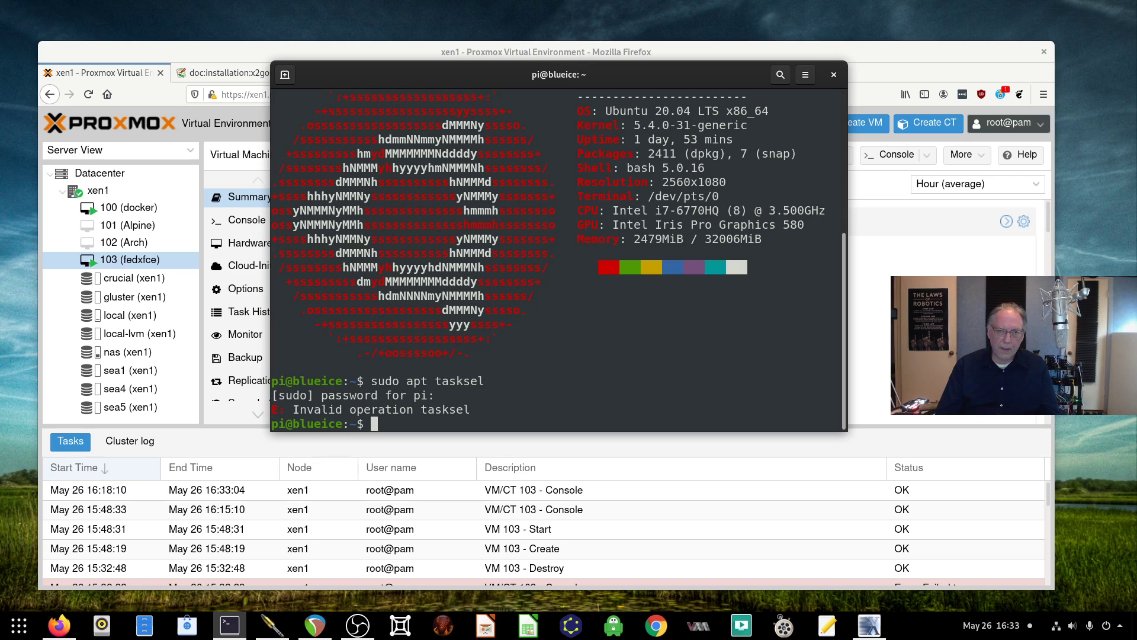
Correct the command to 'sudo apt install tasksel', then run tasksel.
key("Up")
key("Left")
key("Left")
key("Left")
key("Left")
key("Left")
key("Left")
key("Left")
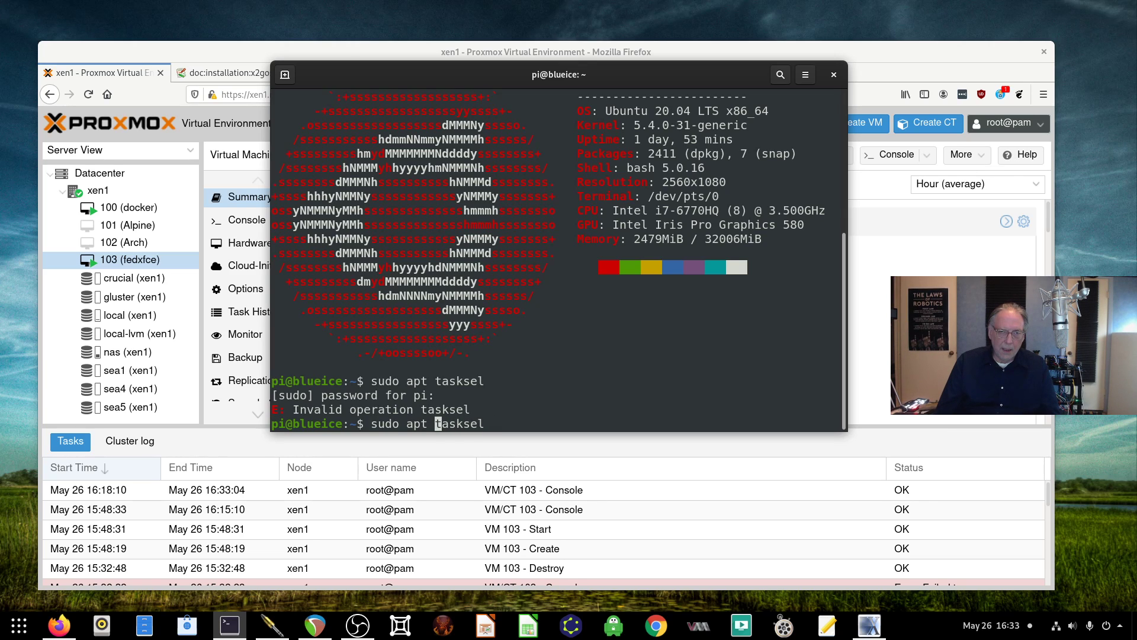
type("install")
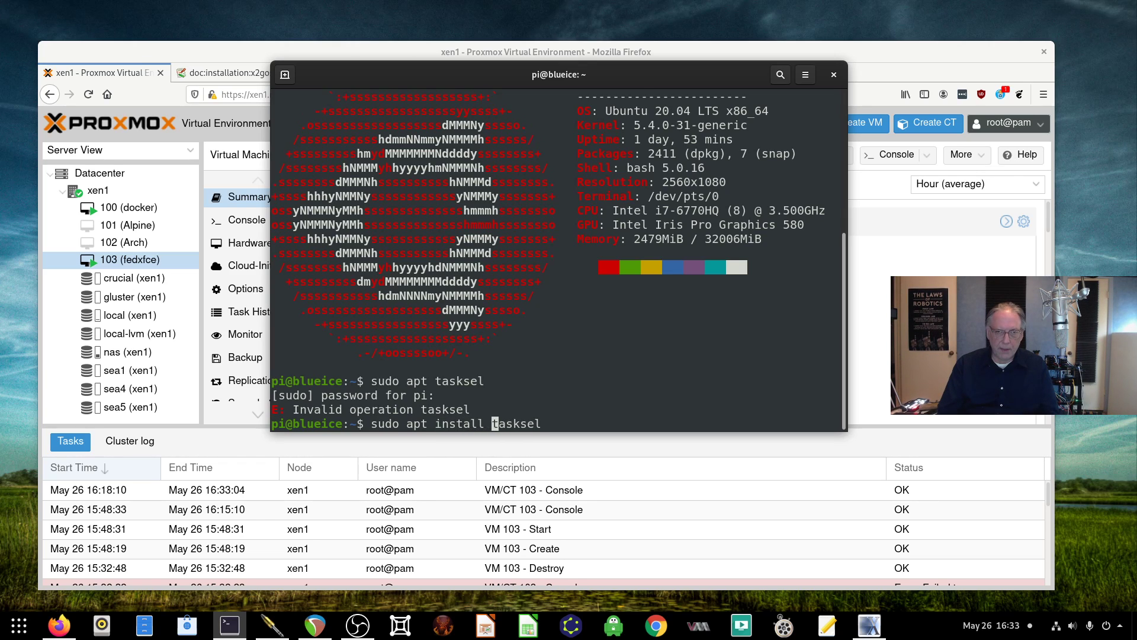
key("Return")
type("tasks")
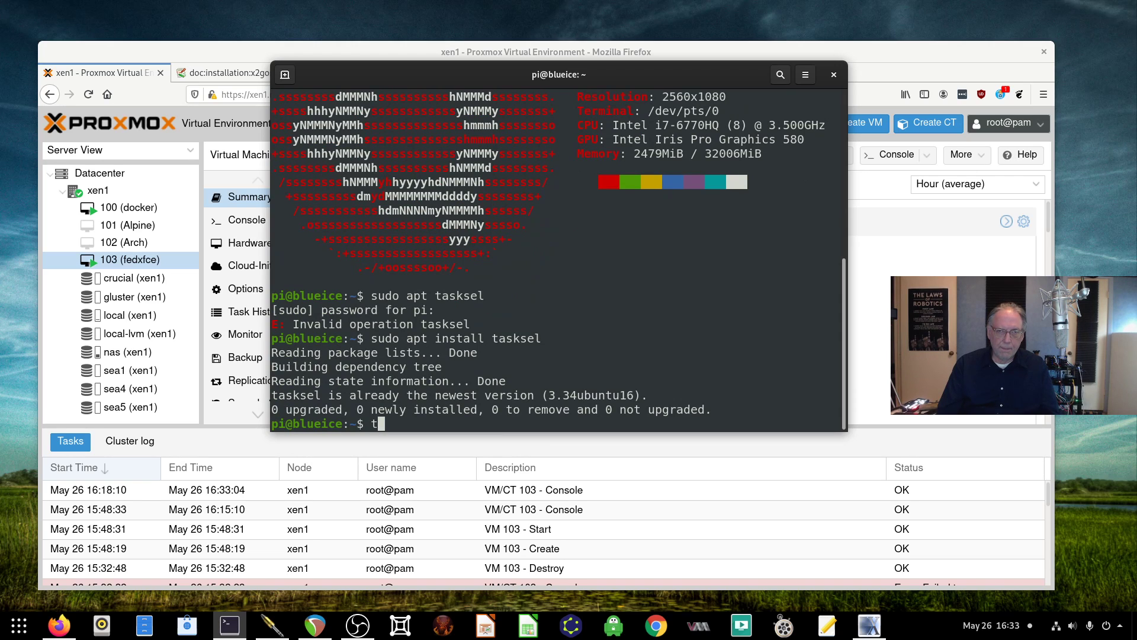
type("el")
key("Return")
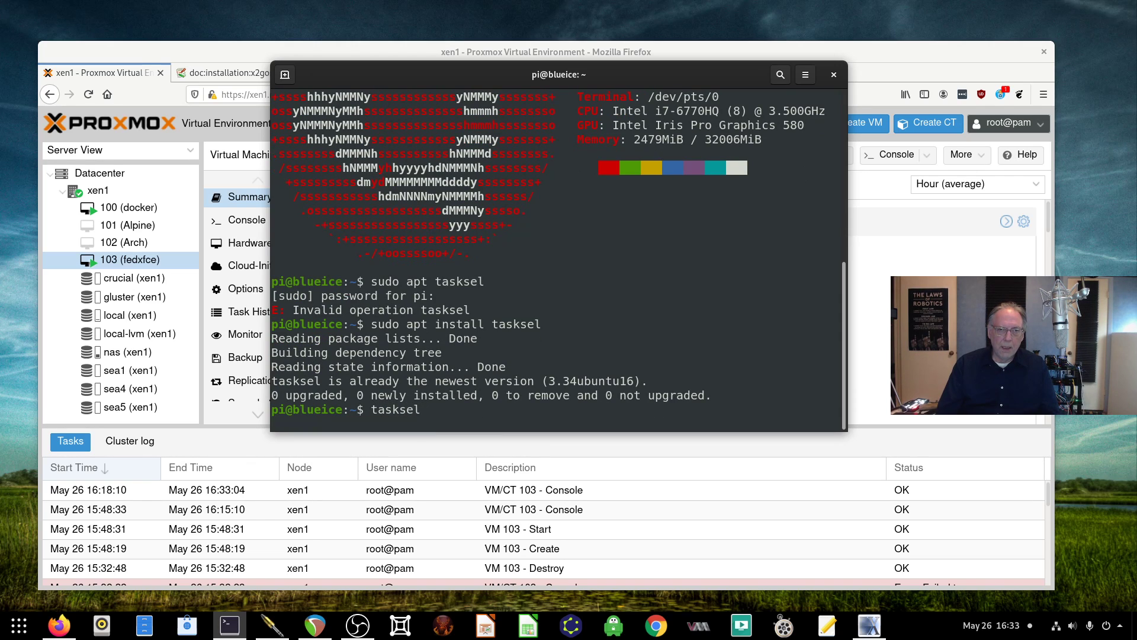
Browse the tasksel software list, from Ubuntu desktop and Xubuntu up to Kubuntu and the top.
key("Down")
key("Down")
key("Down")
key("Down")
key("Down")
key("Down")
key("Down")
key("Down")
key("Down")
key("Down")
key("Down")
key("Down")
key("Down")
key("Down")
key("Down")
key("Down")
key("Down")
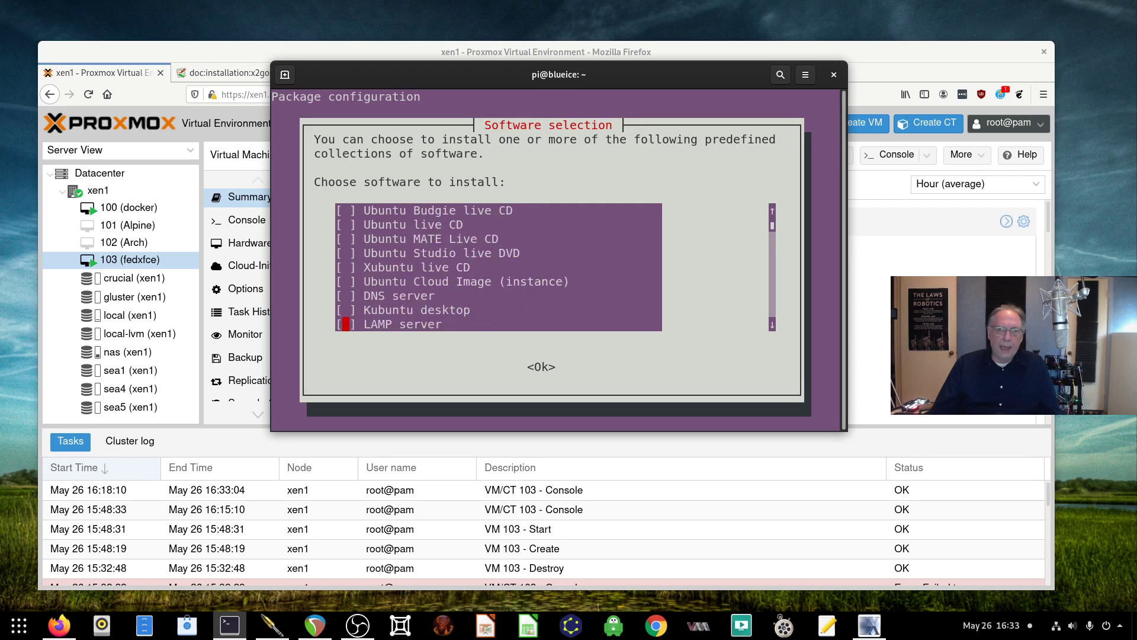
key("Down")
key("Down")
key("Down")
key("Down")
key("Down")
key("Down")
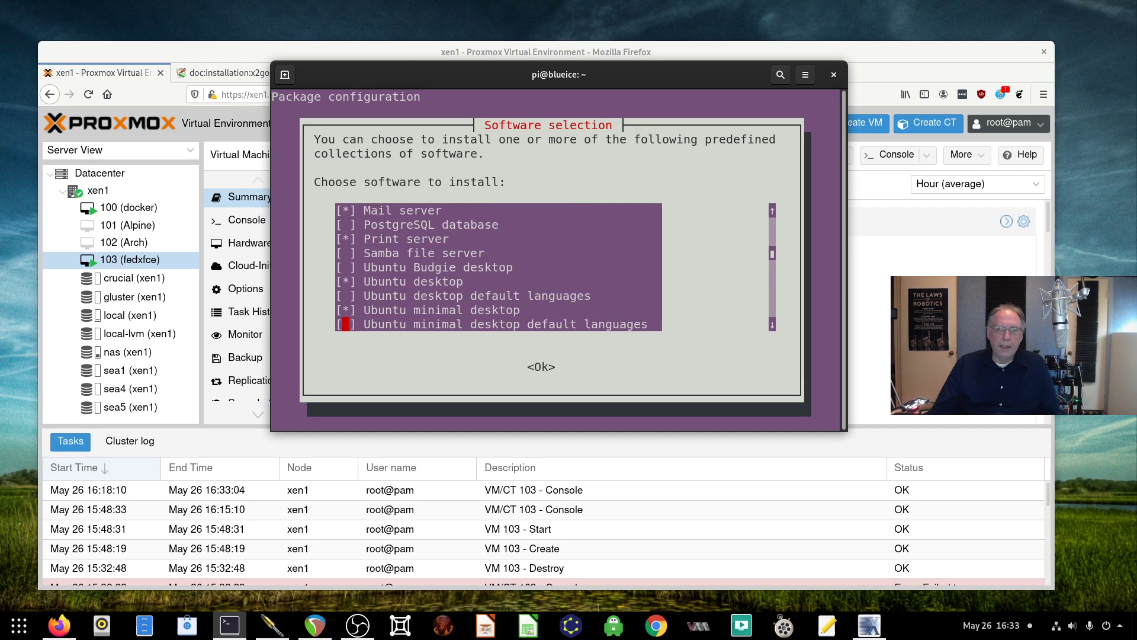
key("Up")
key("Up")
key("Down")
key("Down")
key("Down")
key("Down")
key("Down")
key("Down")
key("Down")
key("Down")
key("Down")
key("Down")
key("Down")
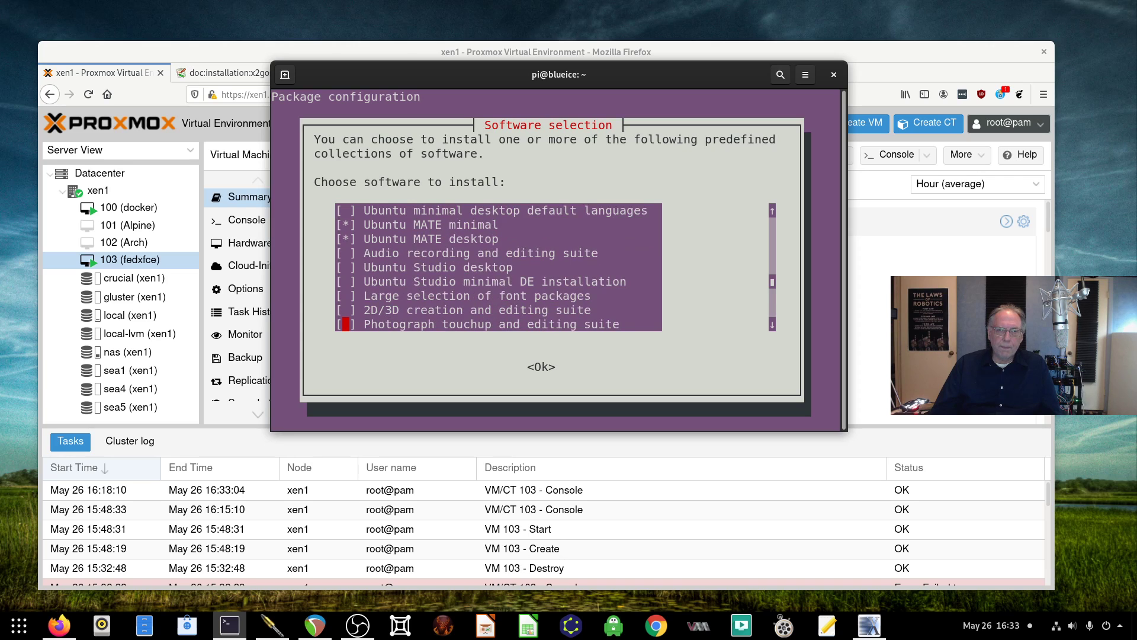
key("Down")
key("space")
key("Down")
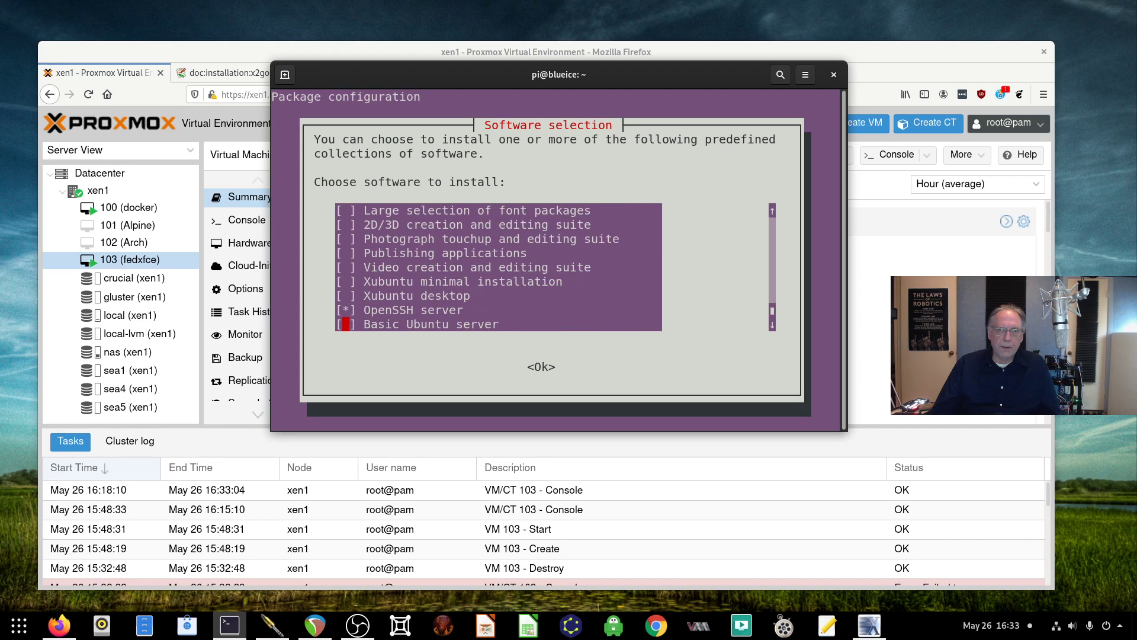
key("Up")
key("Up")
key("Up")
key("Up")
key("Up")
key("Up")
key("Up")
key("Up")
key("Up")
key("Up")
key("Up")
key("Up")
key("Up")
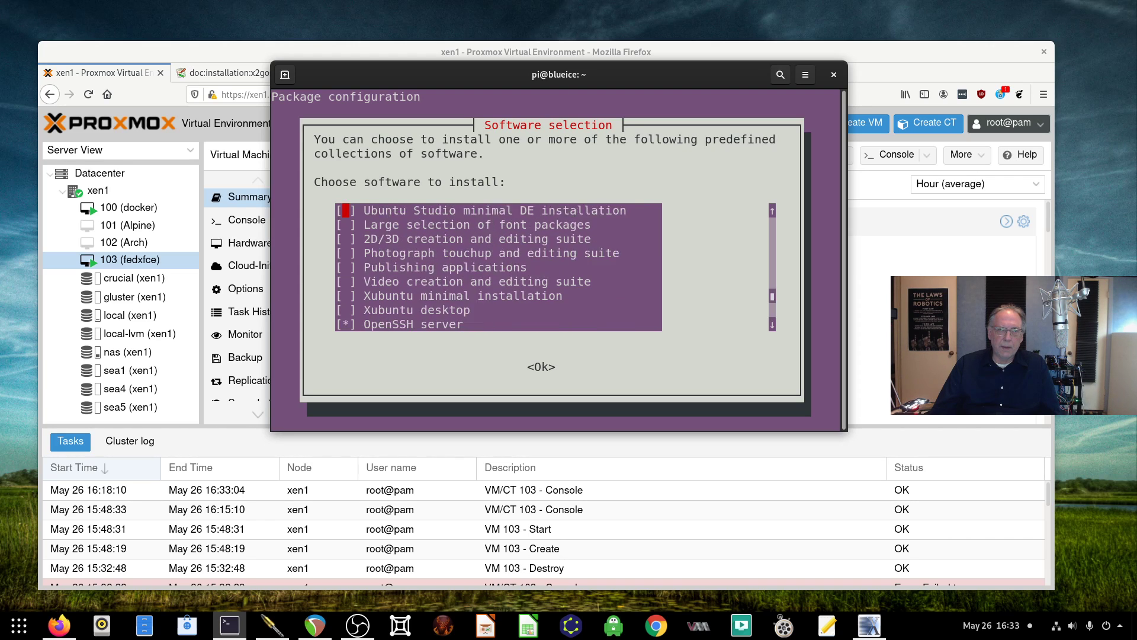
key("Up")
key("Up")
key("Up")
key("Up")
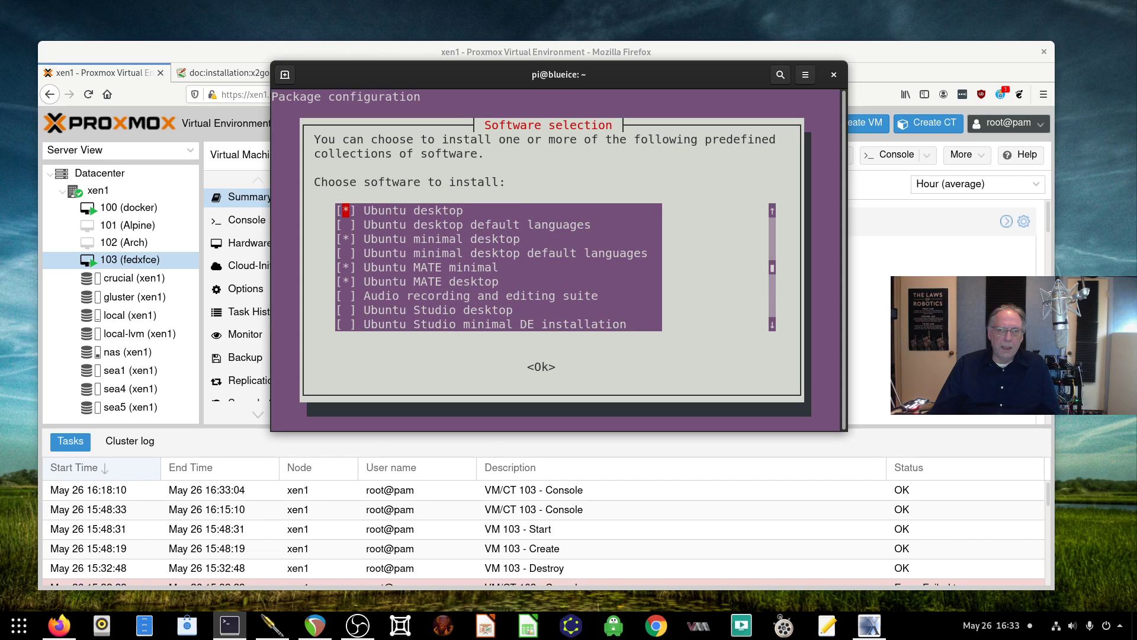
key("Up")
key("Up")
key("Up")
key("Up")
key("Up")
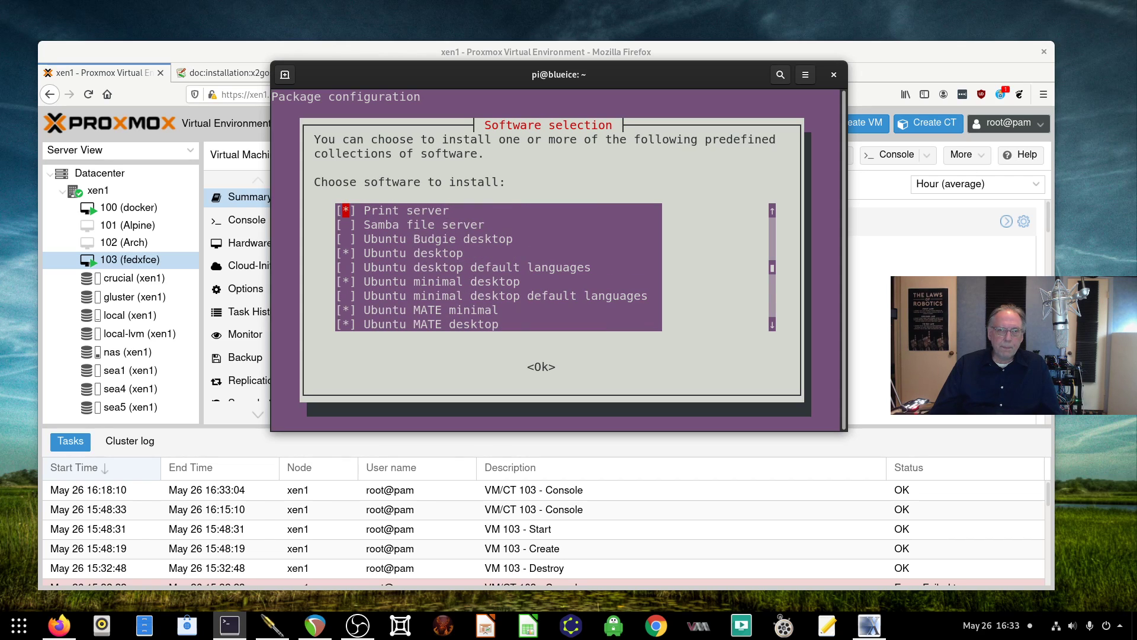
key("Up")
key("Up")
key("Up")
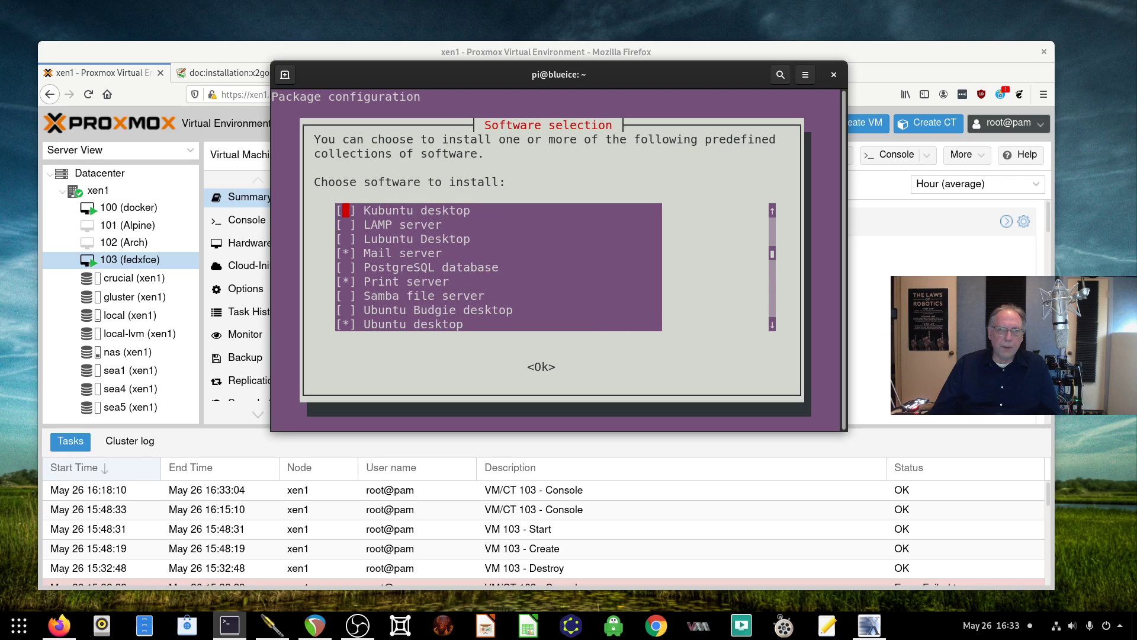
key("Up")
key("Up")
key("Up")
key("Up")
key("Up")
key("Up")
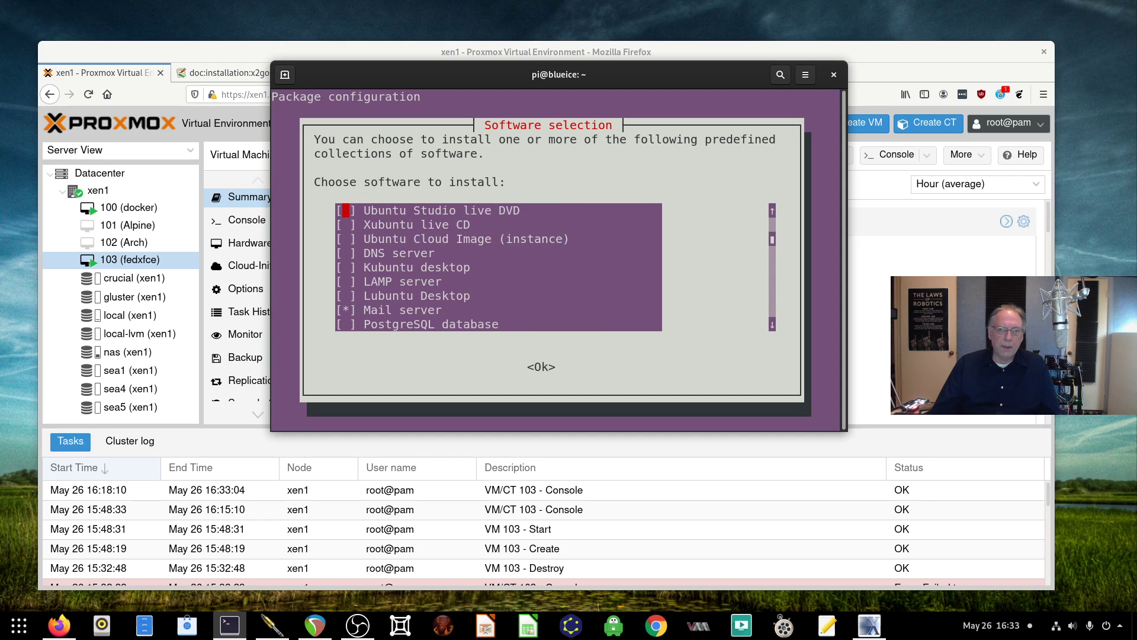
Move down to the LAMP server entry and confirm with <Ok> to leave the selection.
key("Down")
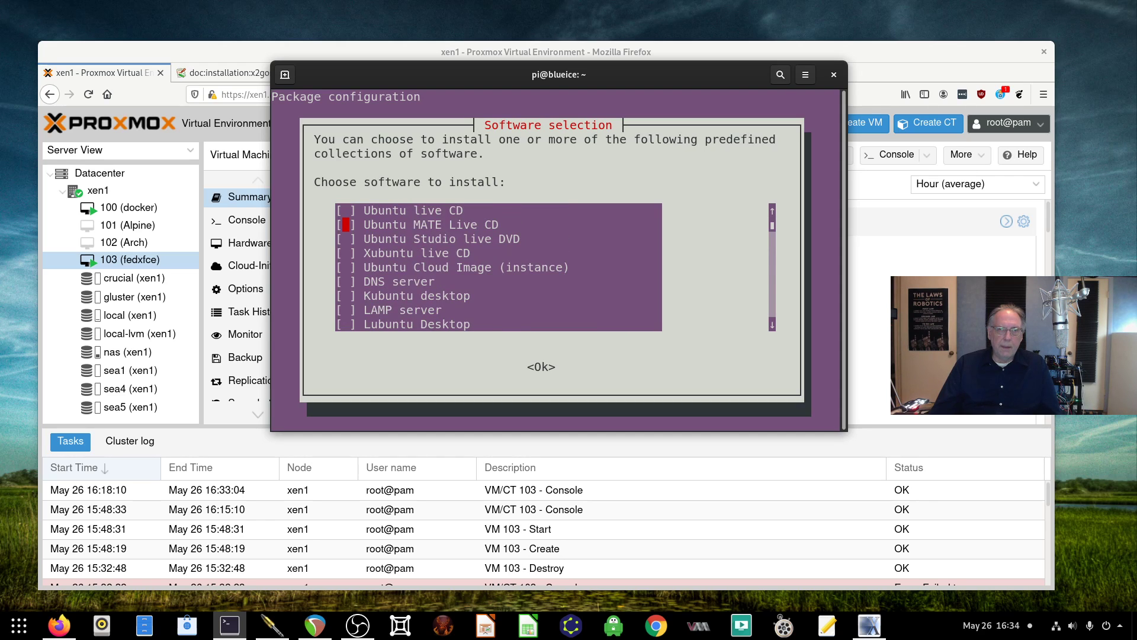
key("Down")
key("Down")
key("Down")
key("Down")
key("Down")
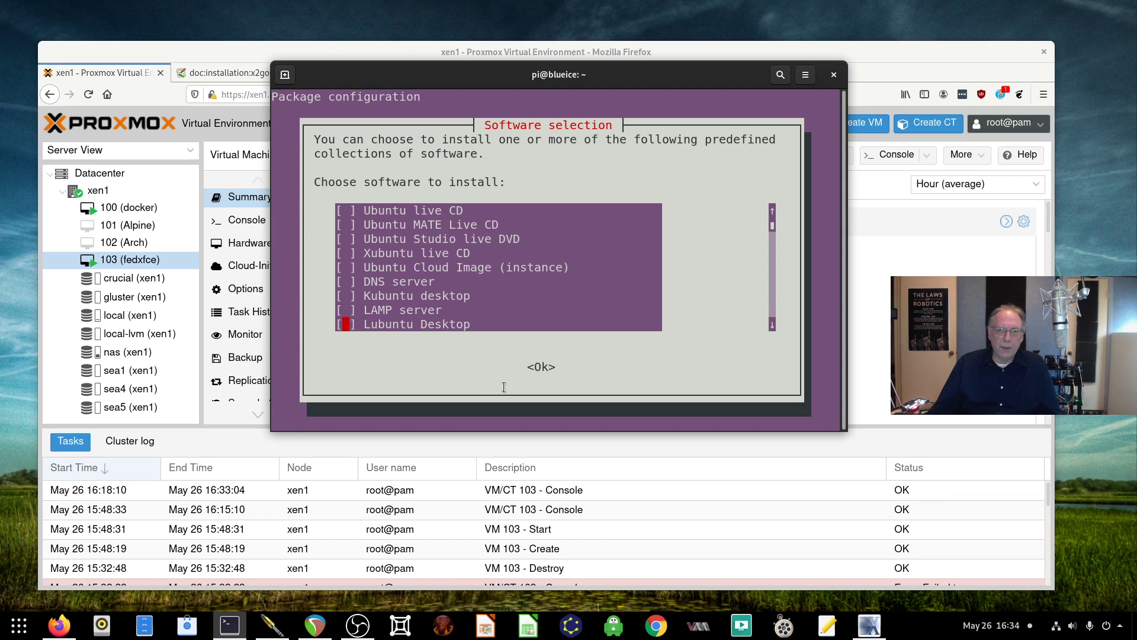
key("Tab")
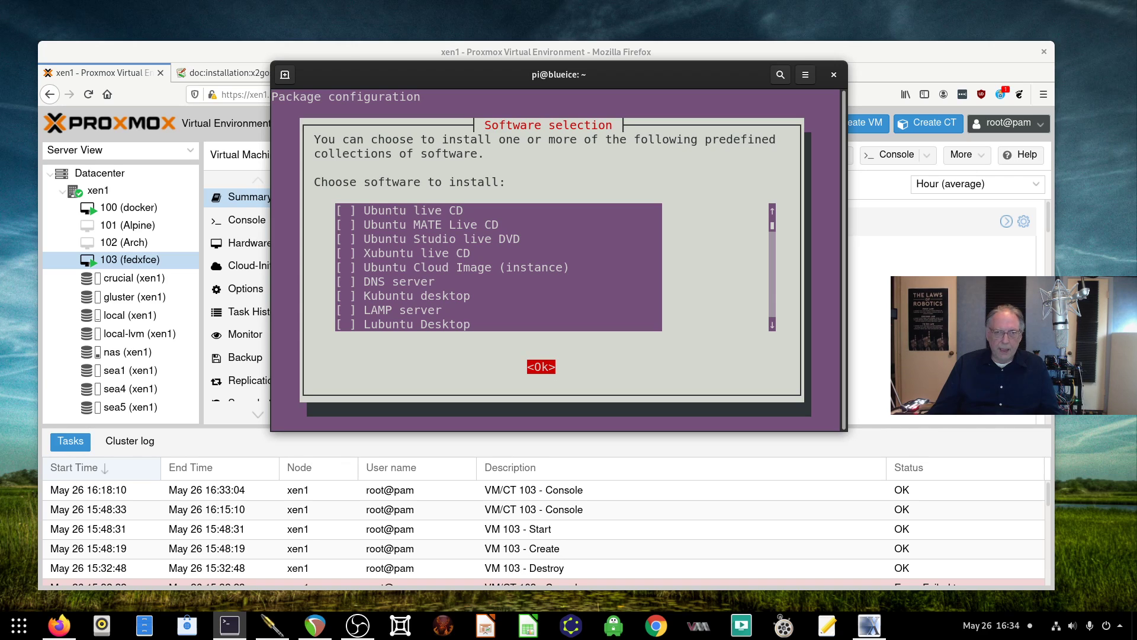
key("Return")
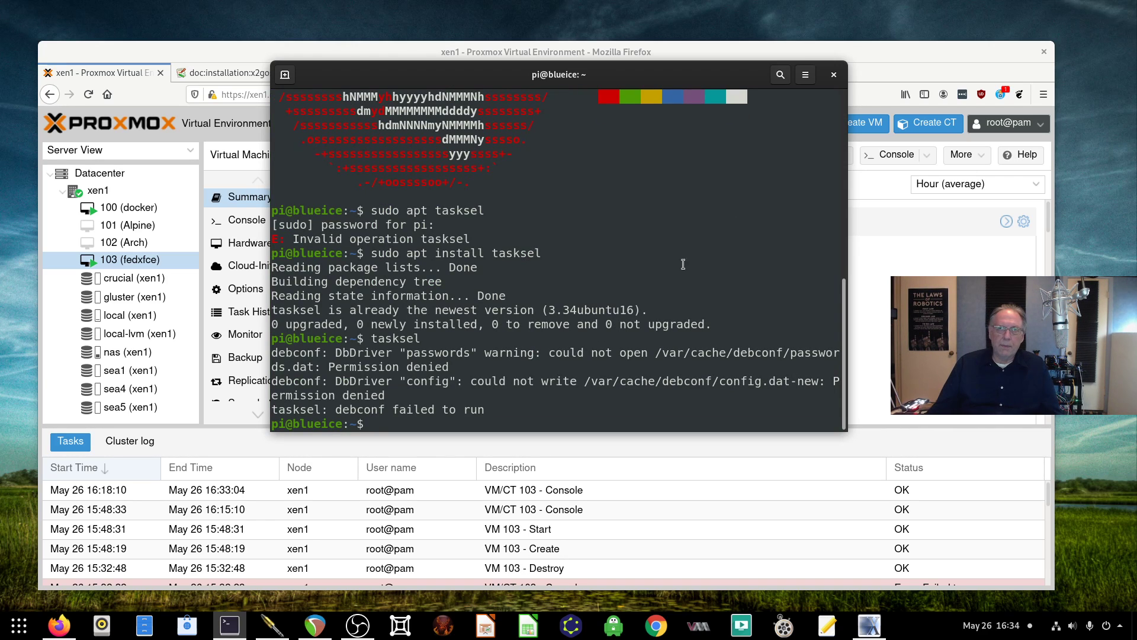
Start the Blueice session in X2Go Client and authenticate the Wi-Fi scan prompt with the account password.
left_click(870, 625)
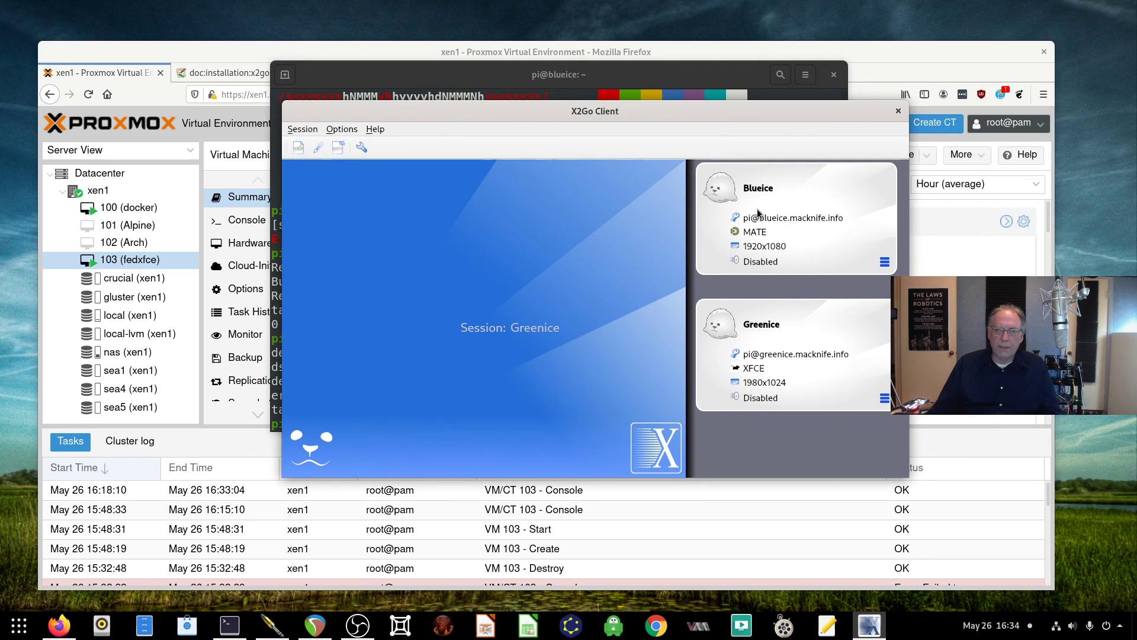
left_click(751, 188)
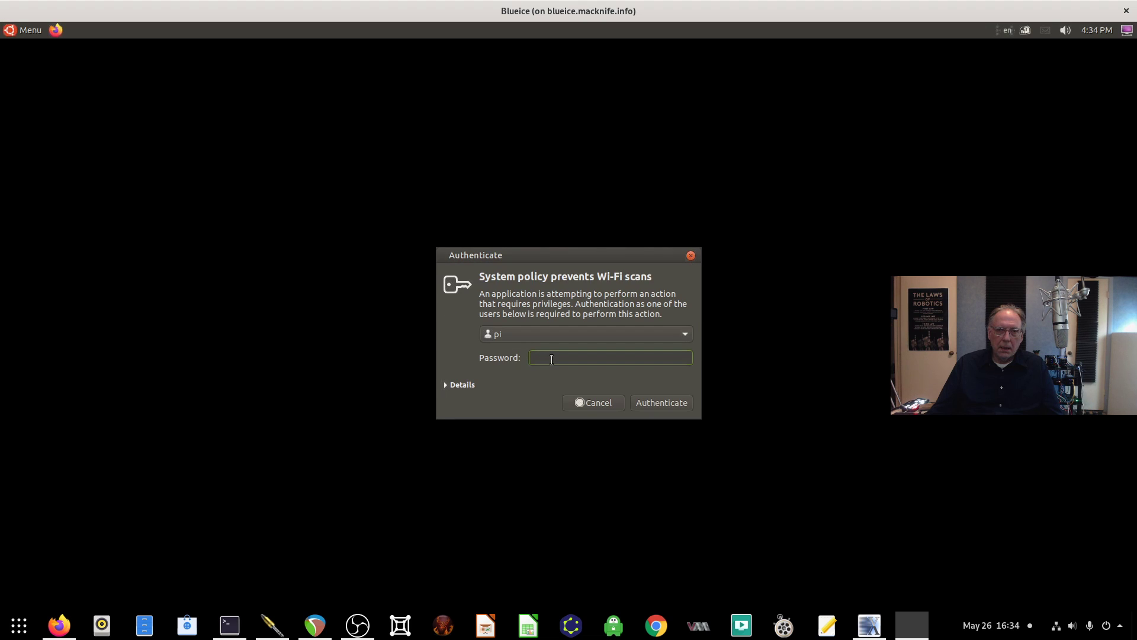
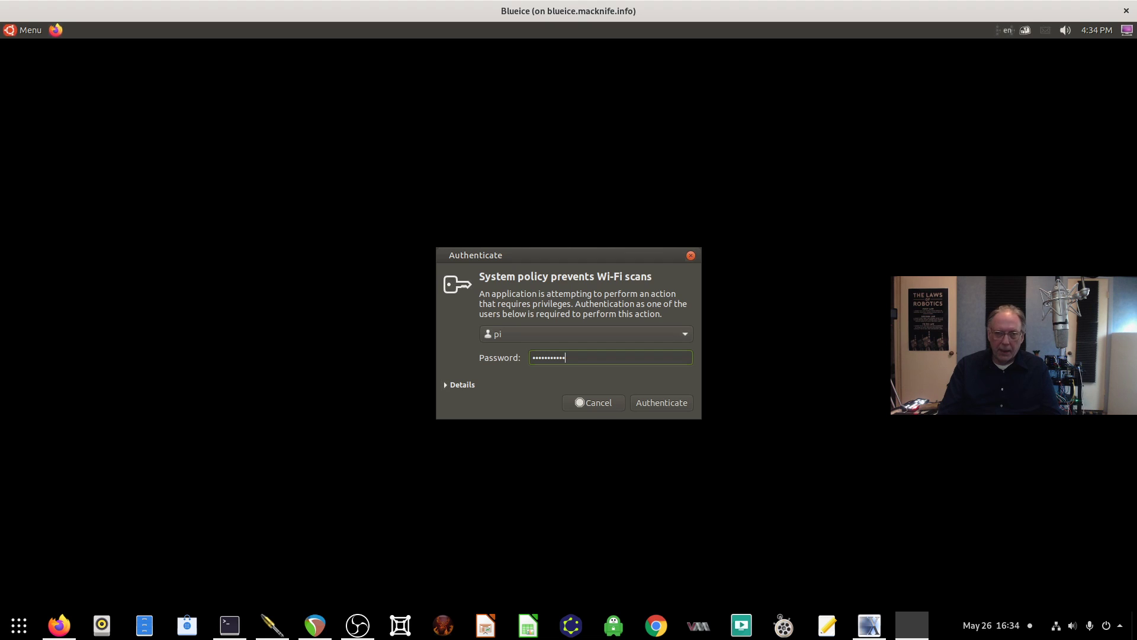
key("Return")
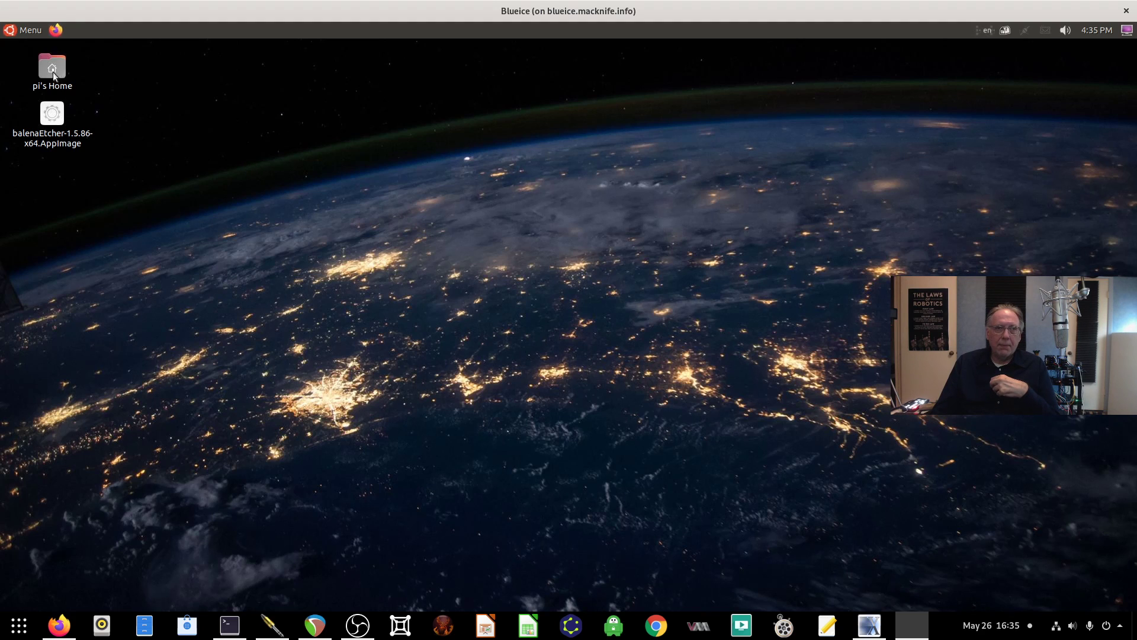
Browse the MATE Menu categories, then end the Blueice session with Log Out.
left_click(31, 32)
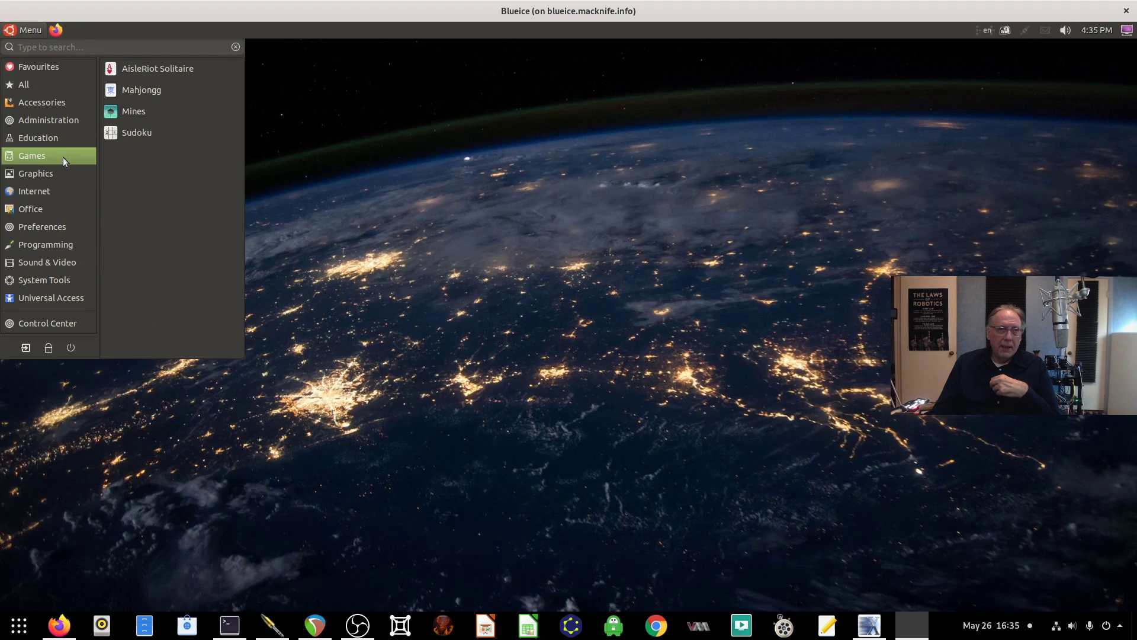
mouse_move(67, 225)
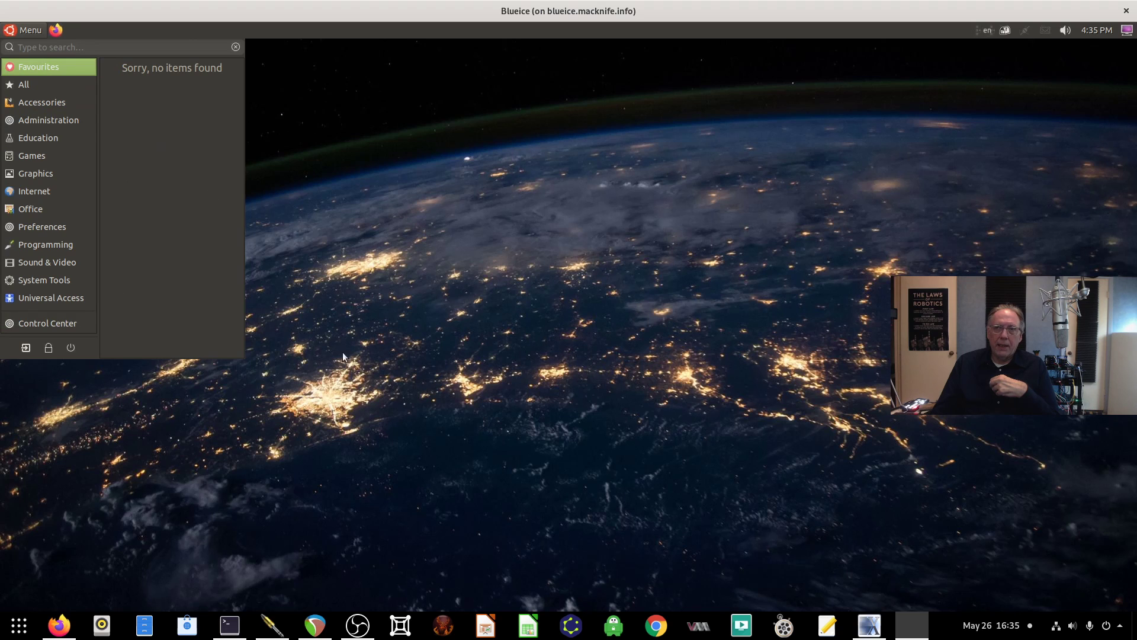
mouse_move(69, 159)
mouse_move(64, 186)
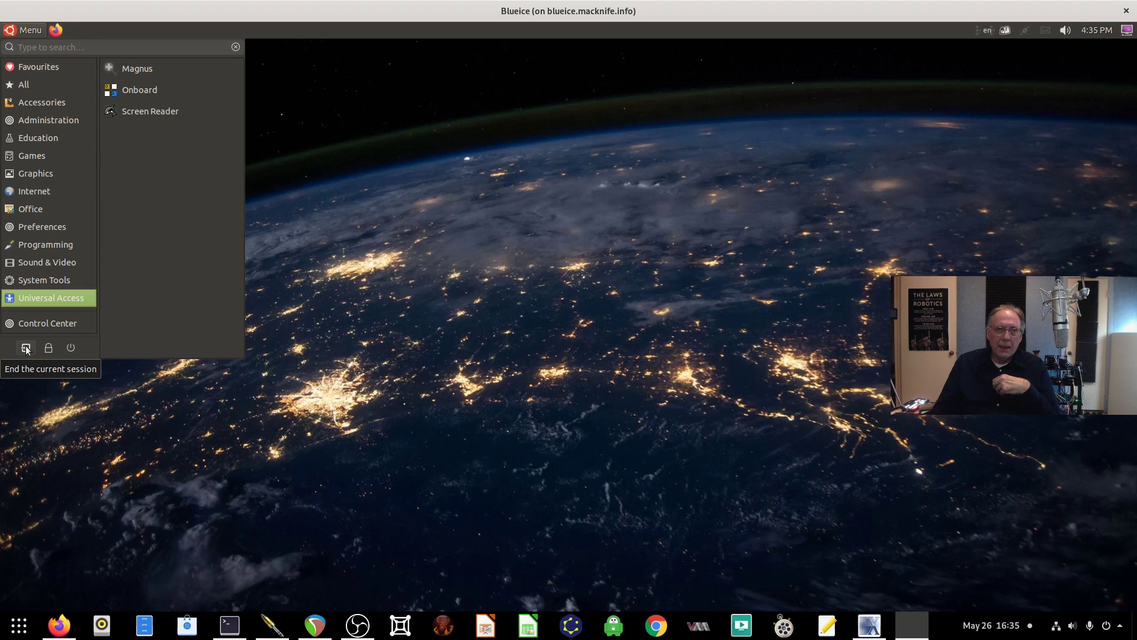
left_click(27, 346)
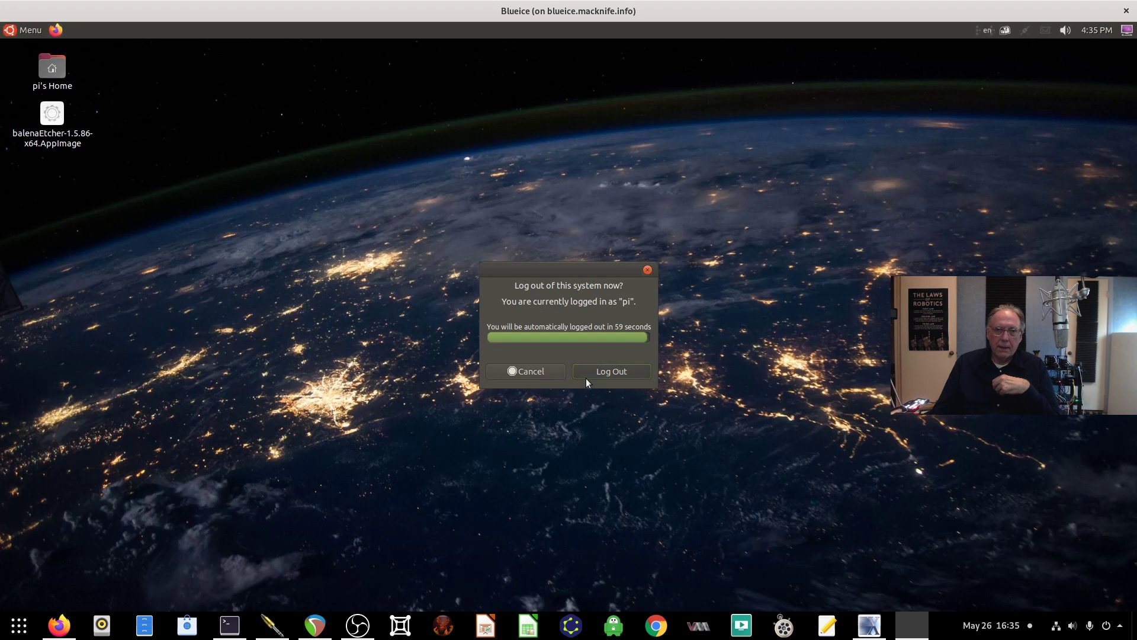
left_click(586, 376)
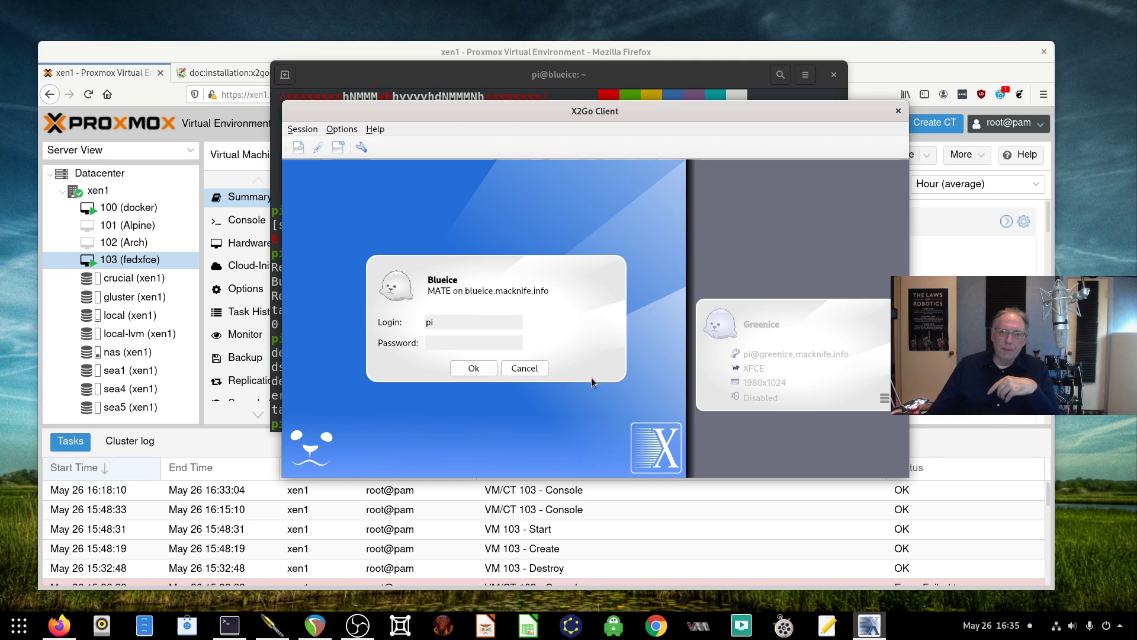
Cancel the Blueice login, view its Session preferences Connection tab, cancel, and close X2Go Client.
left_click(525, 368)
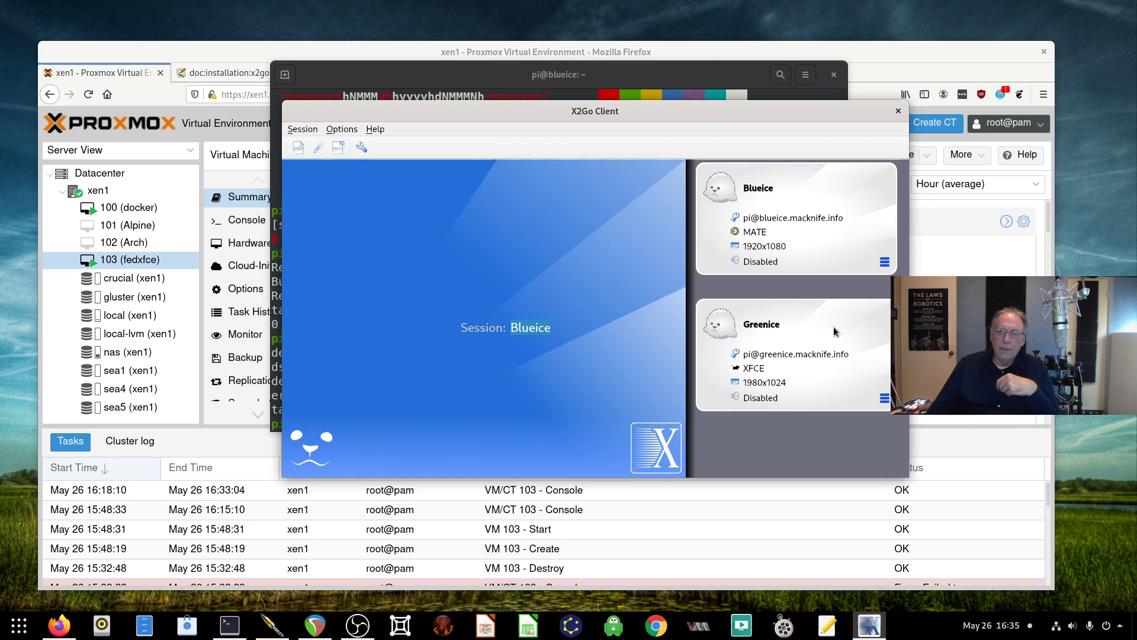
left_click(885, 262)
left_click(942, 276)
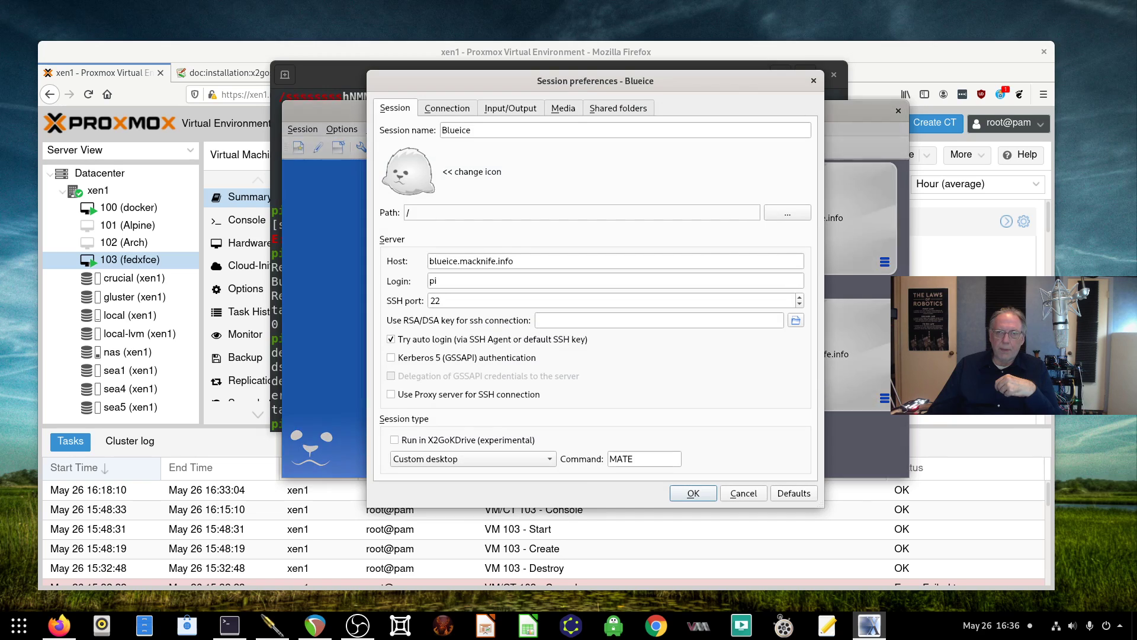
left_click(468, 113)
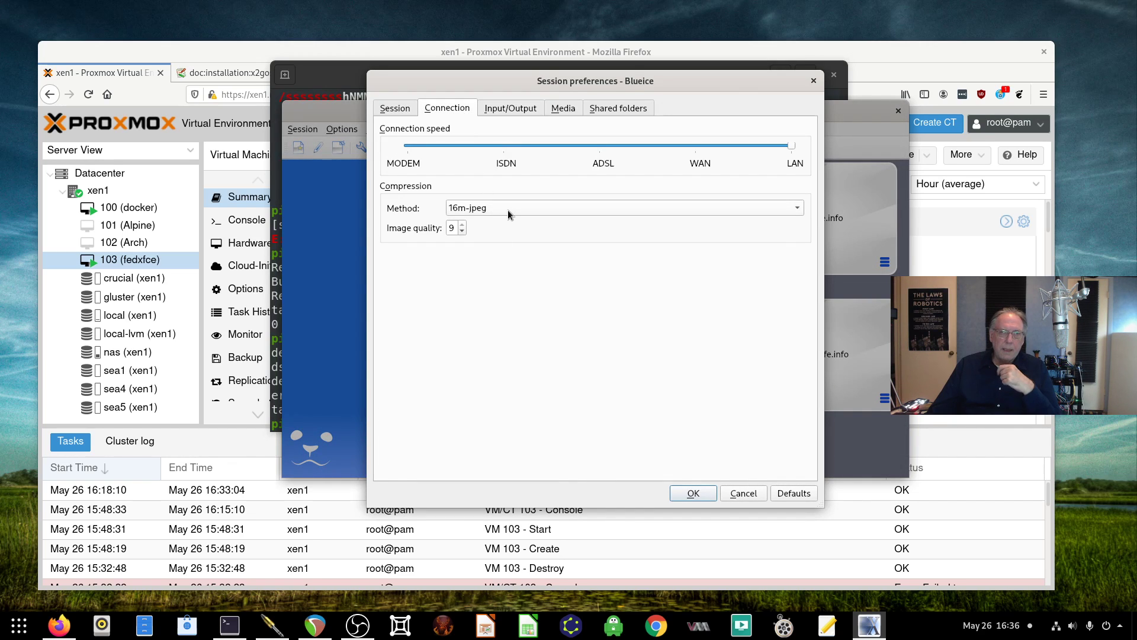
left_click(743, 494)
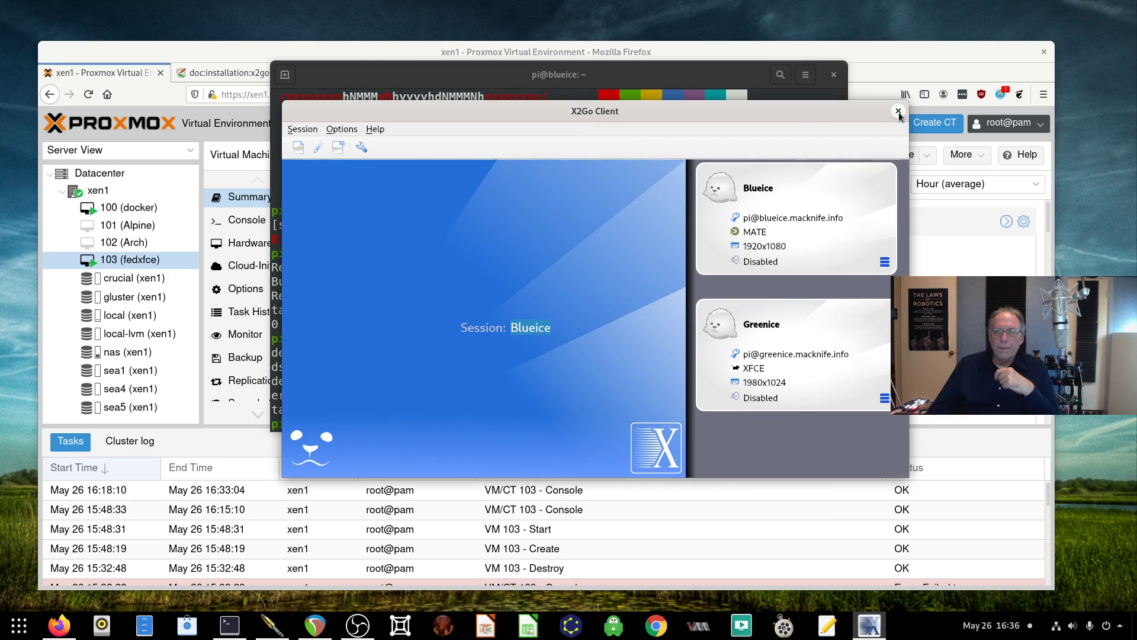
left_click(898, 111)
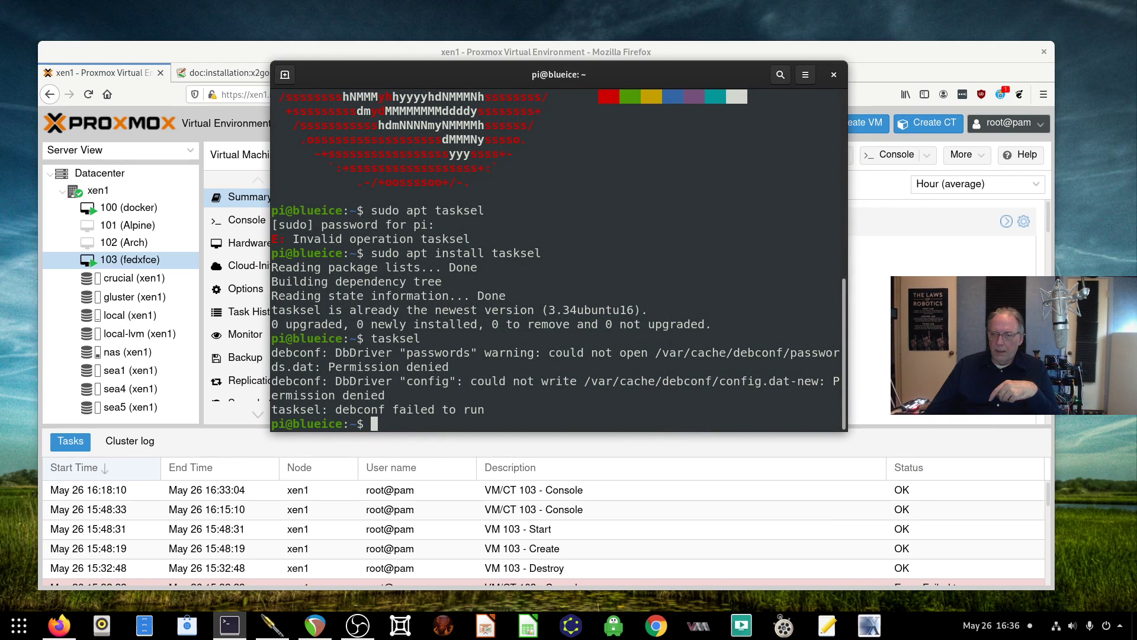
key("alt+Tab")
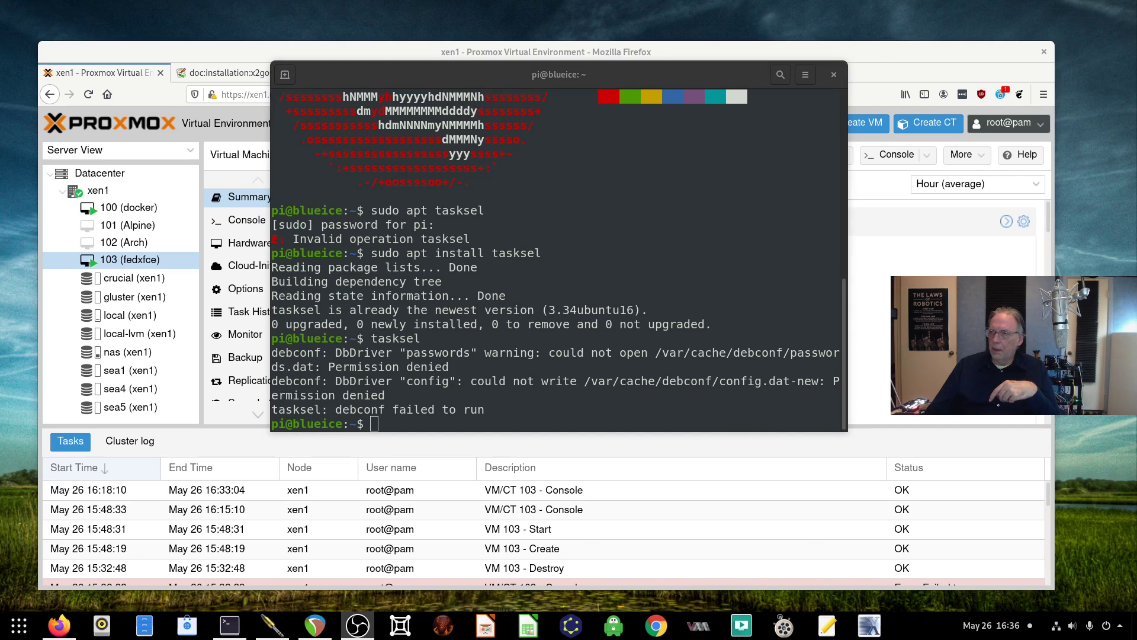